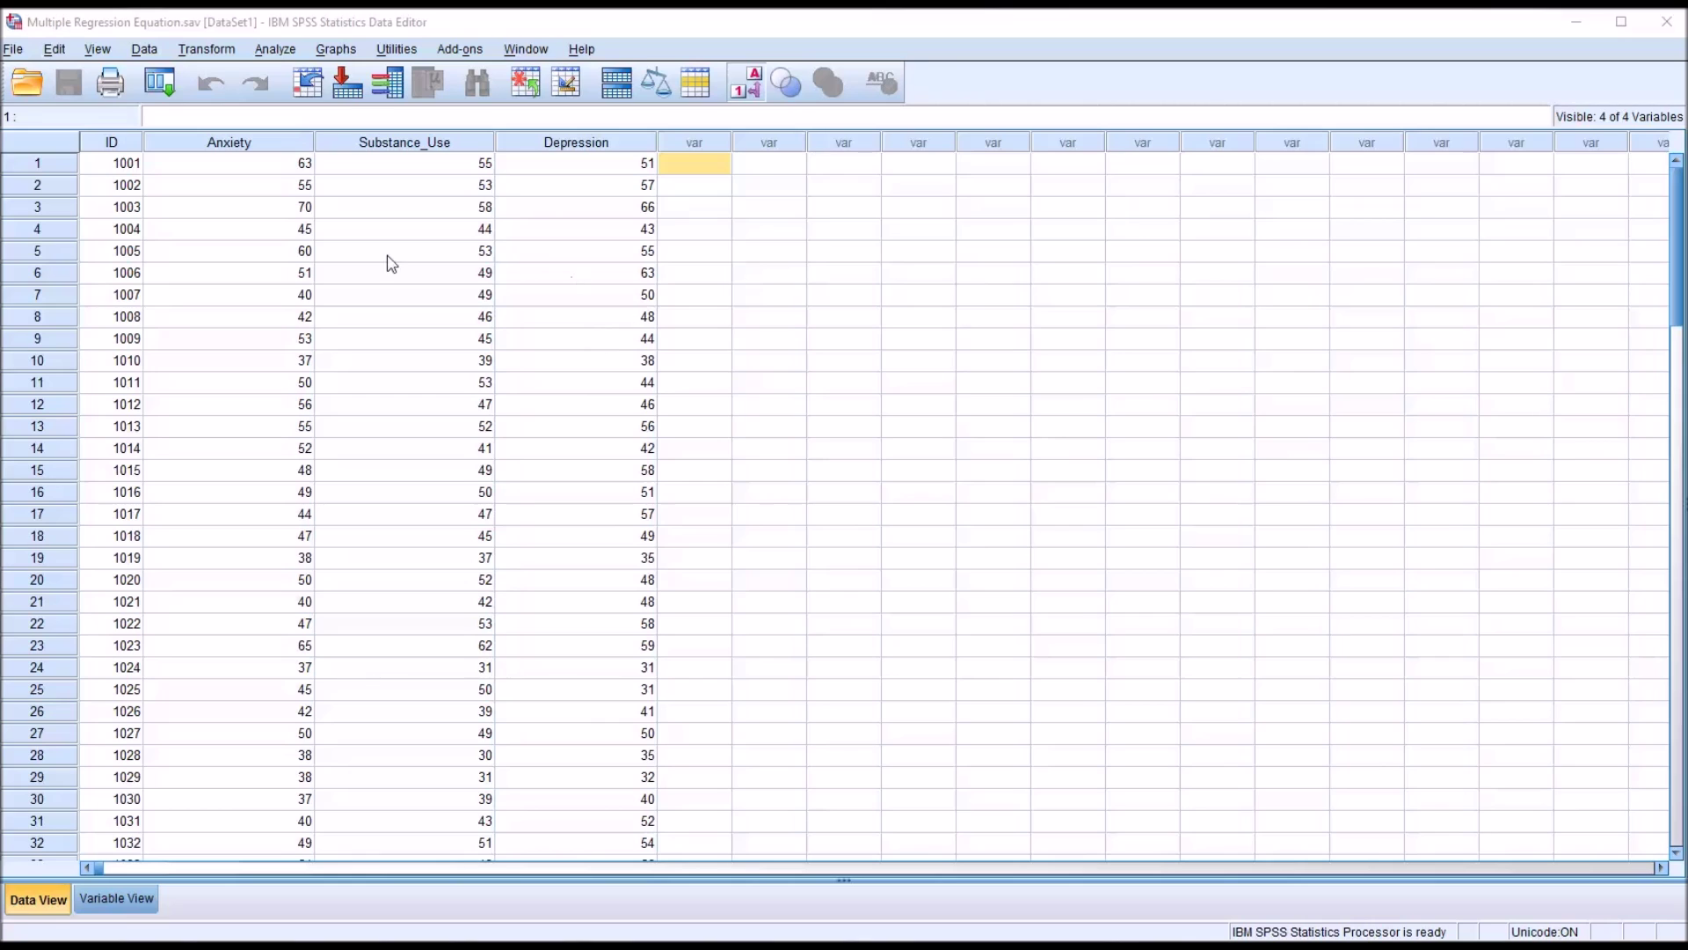
Examine the data set's ID, Anxiety, Substance_Use and Depression columns to identify the predictors and the outcome variable.
left_click_drag(114, 142, 558, 140)
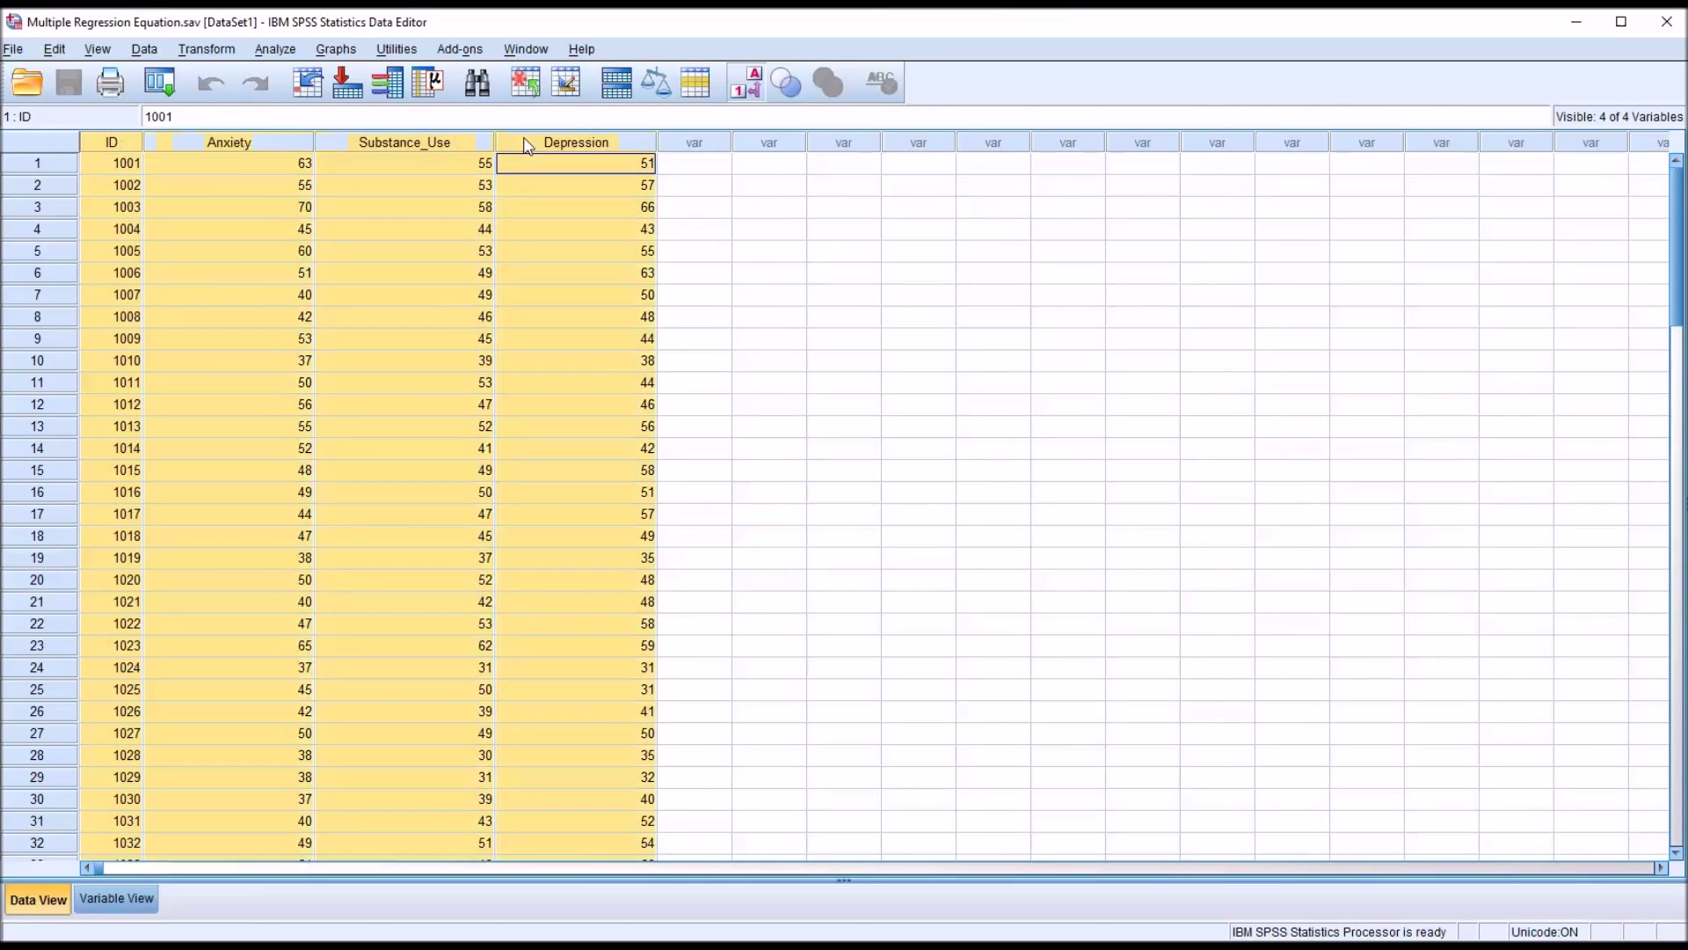
left_click(175, 167)
left_click(123, 141)
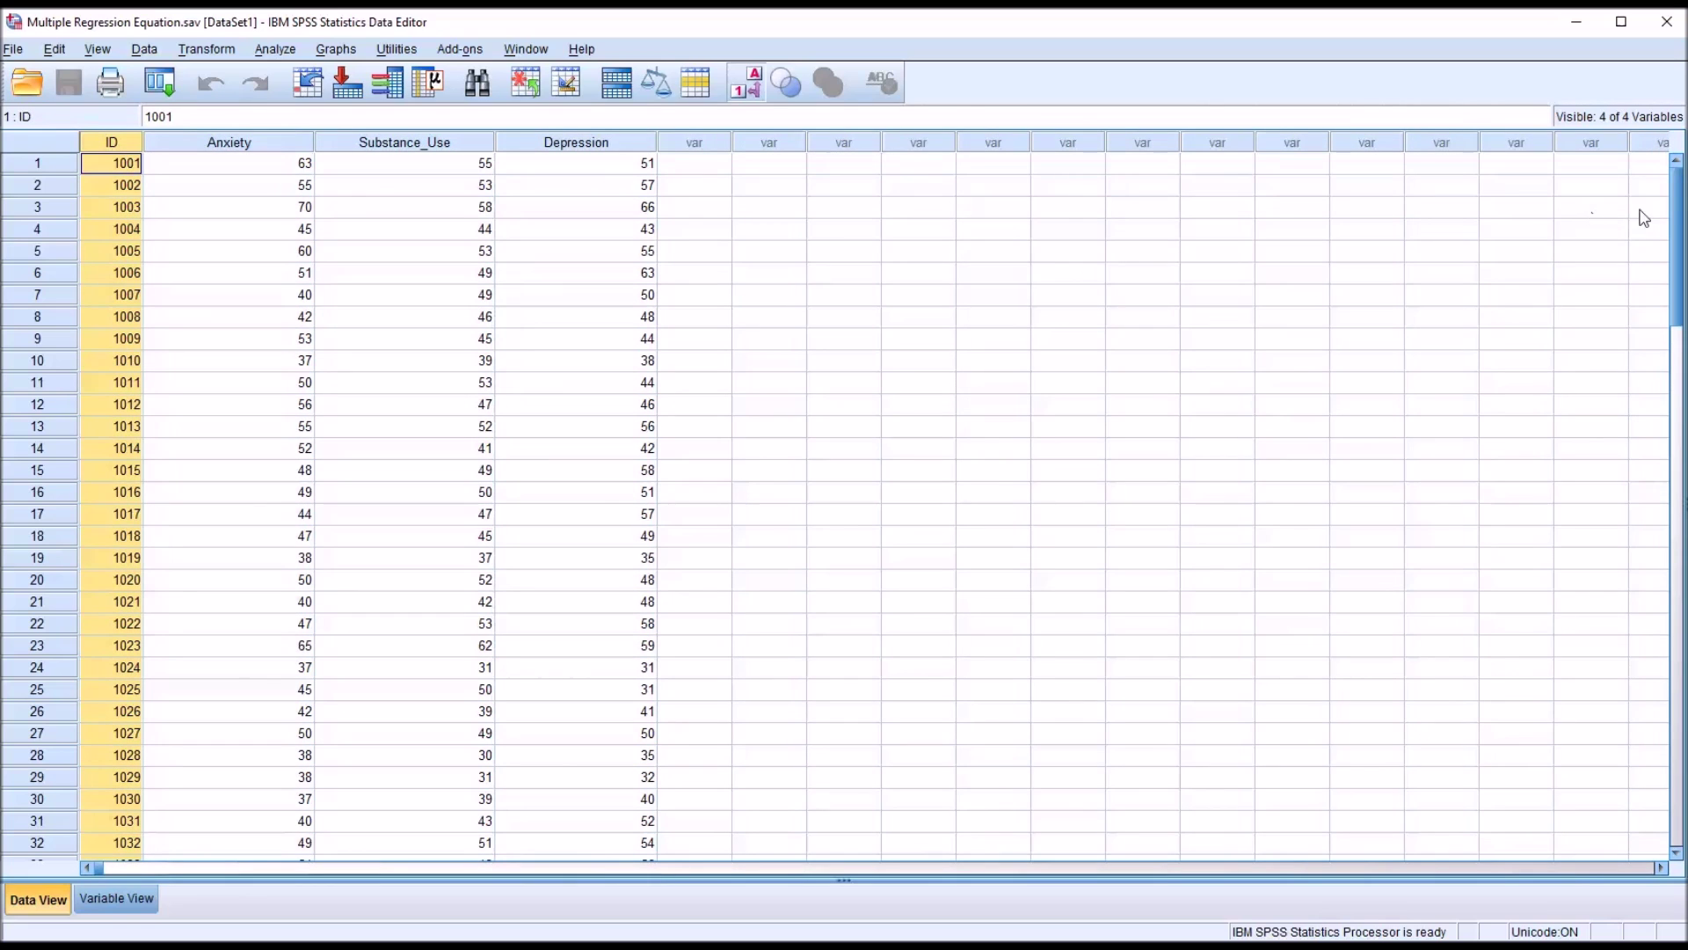
left_click_drag(1675, 221, 1624, 234)
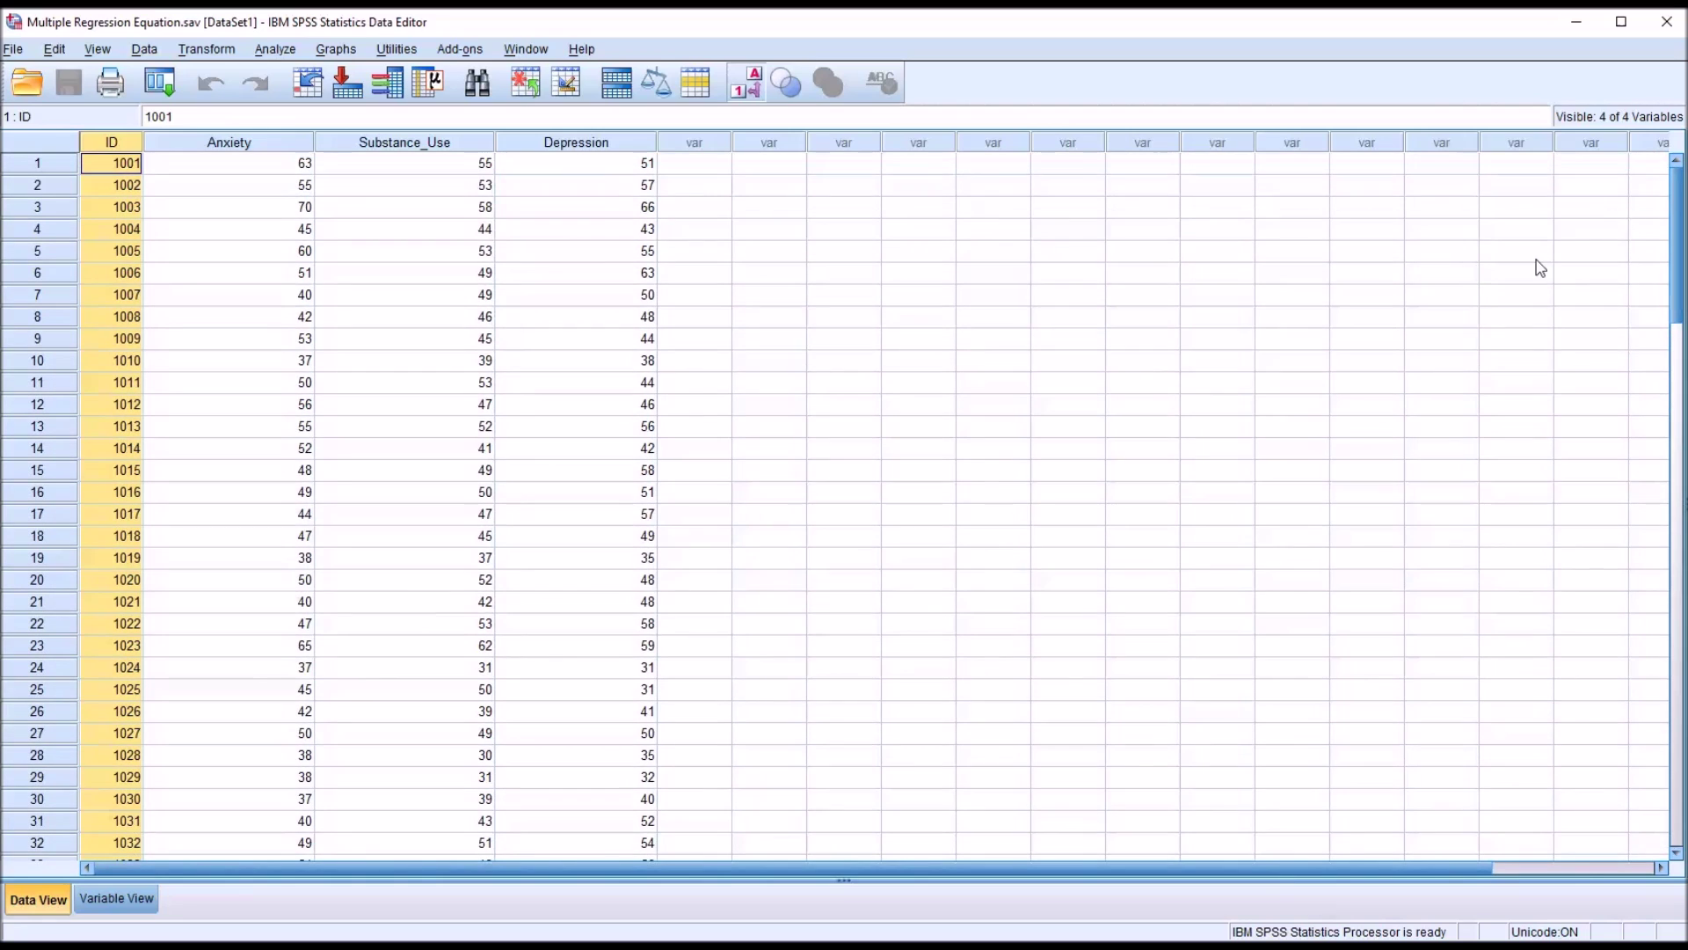
left_click(258, 144)
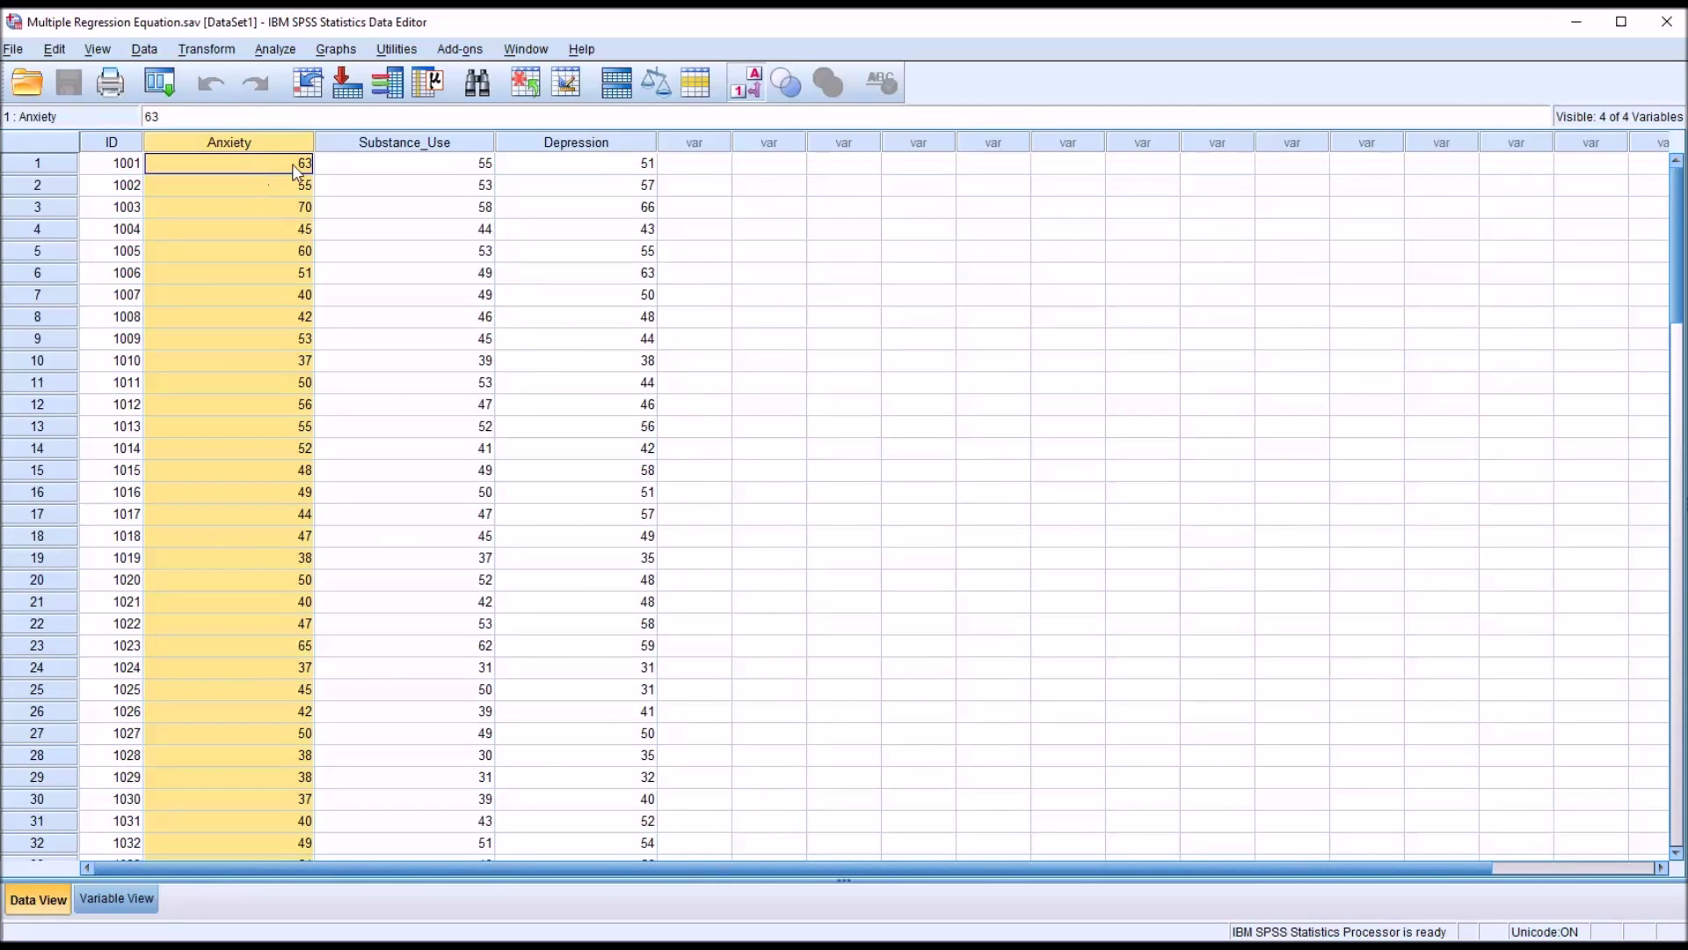
left_click(268, 167)
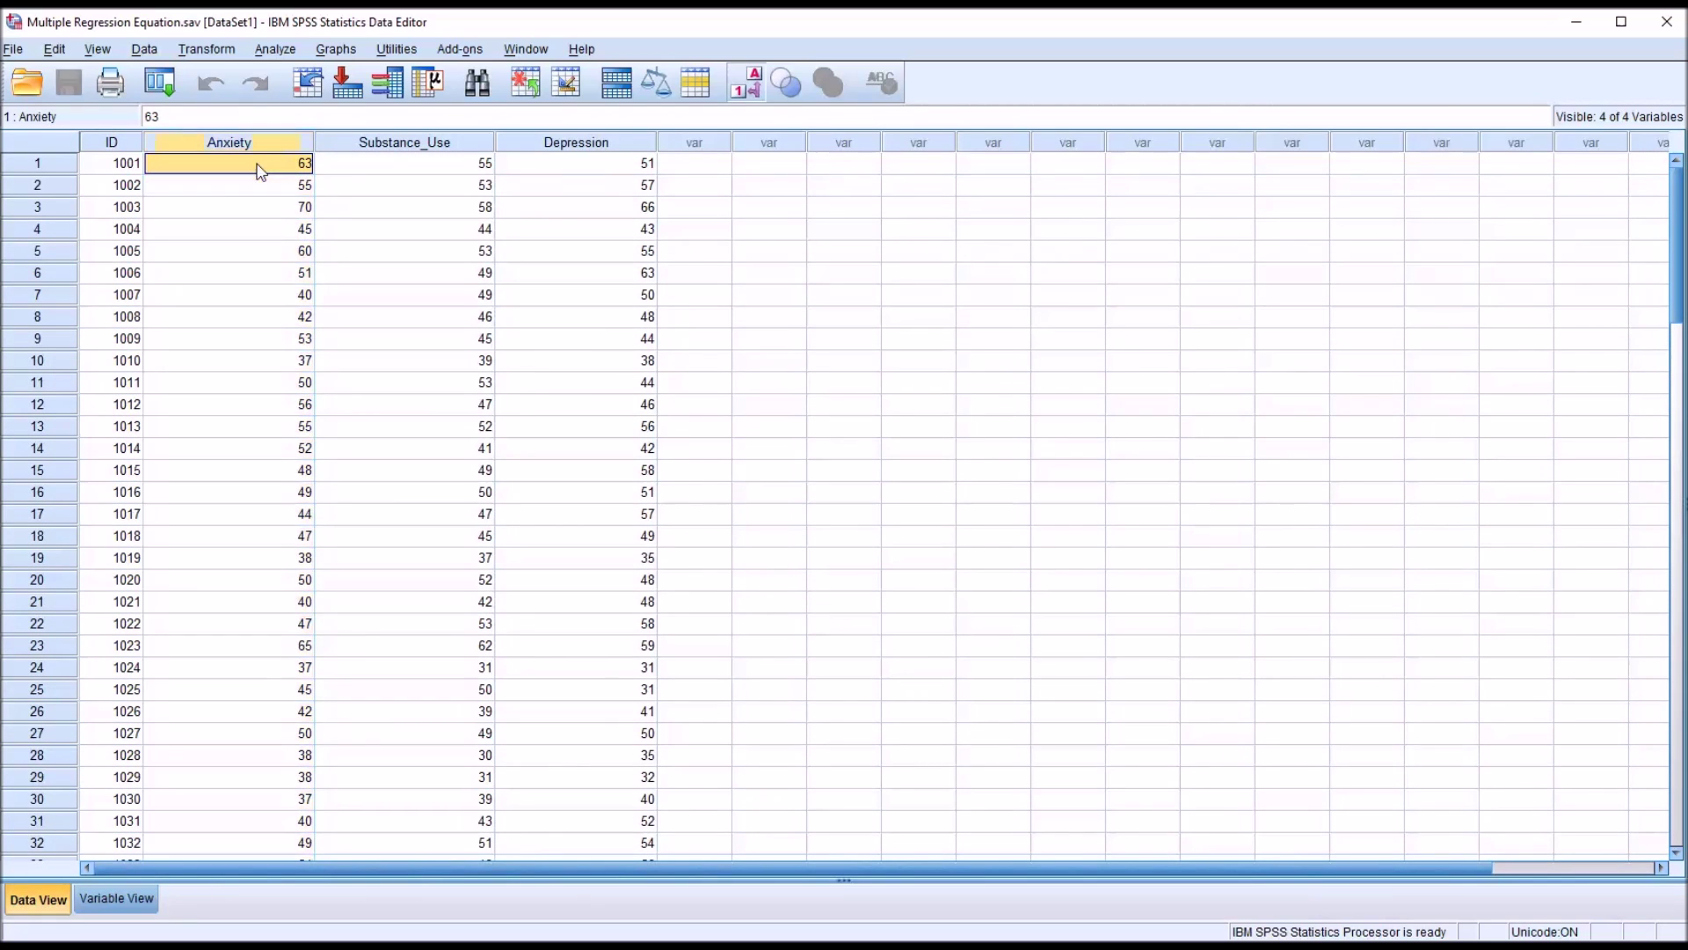
left_click(393, 142)
left_click(393, 172)
left_click(545, 143)
left_click(546, 172)
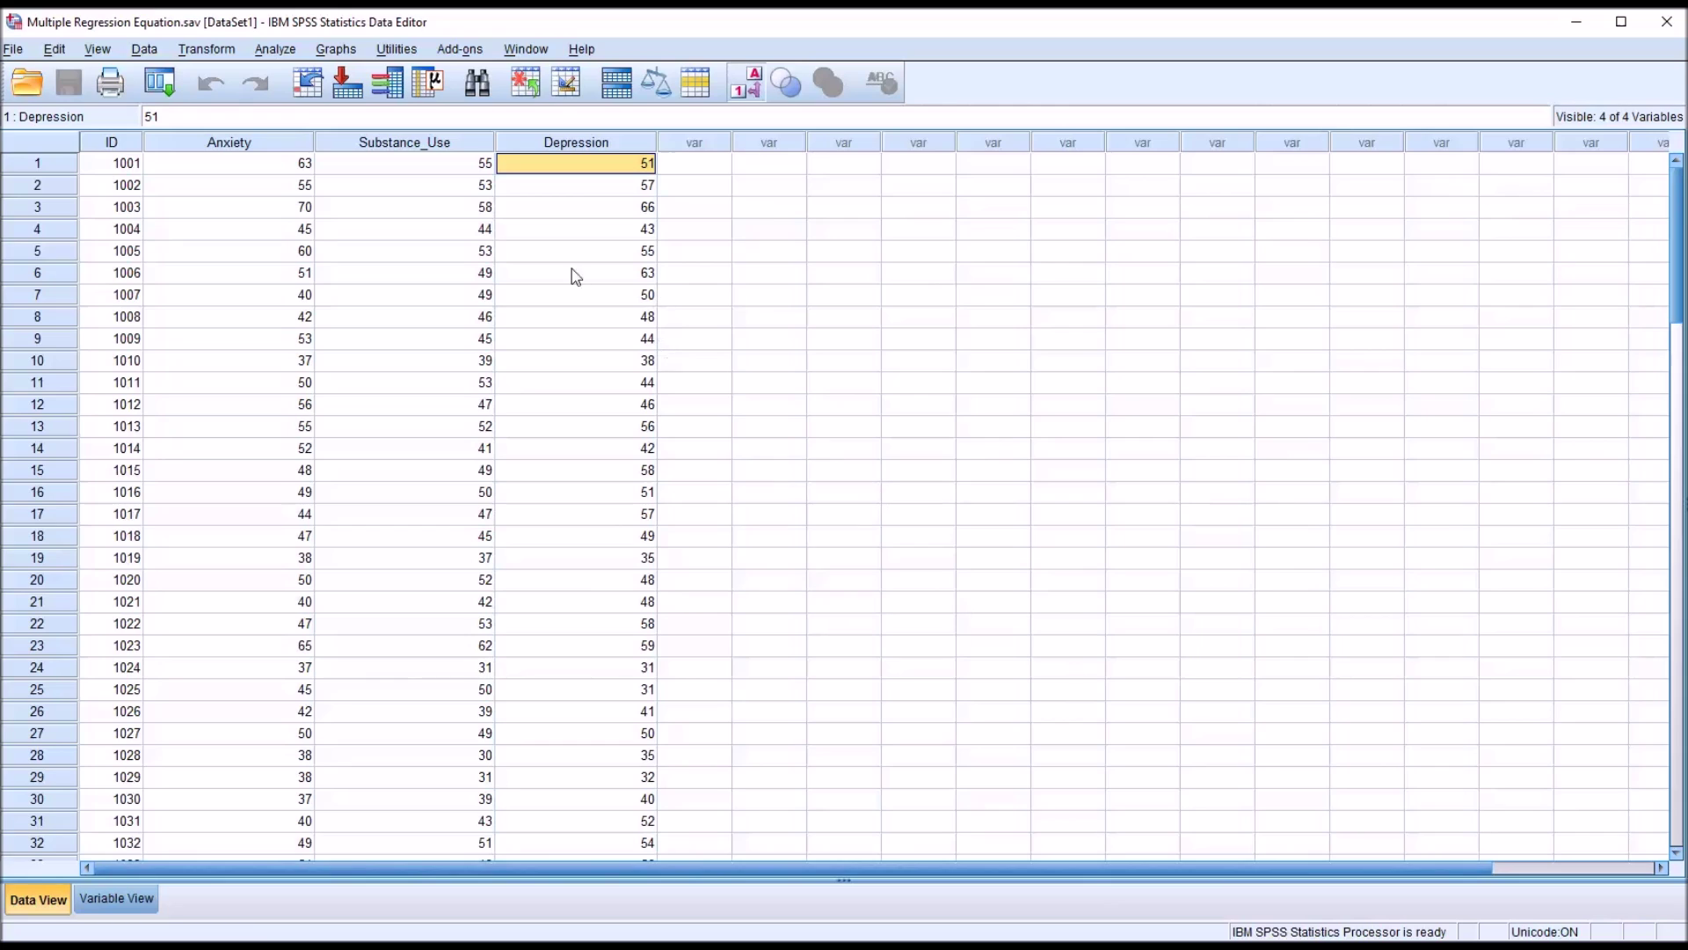
left_click(260, 143)
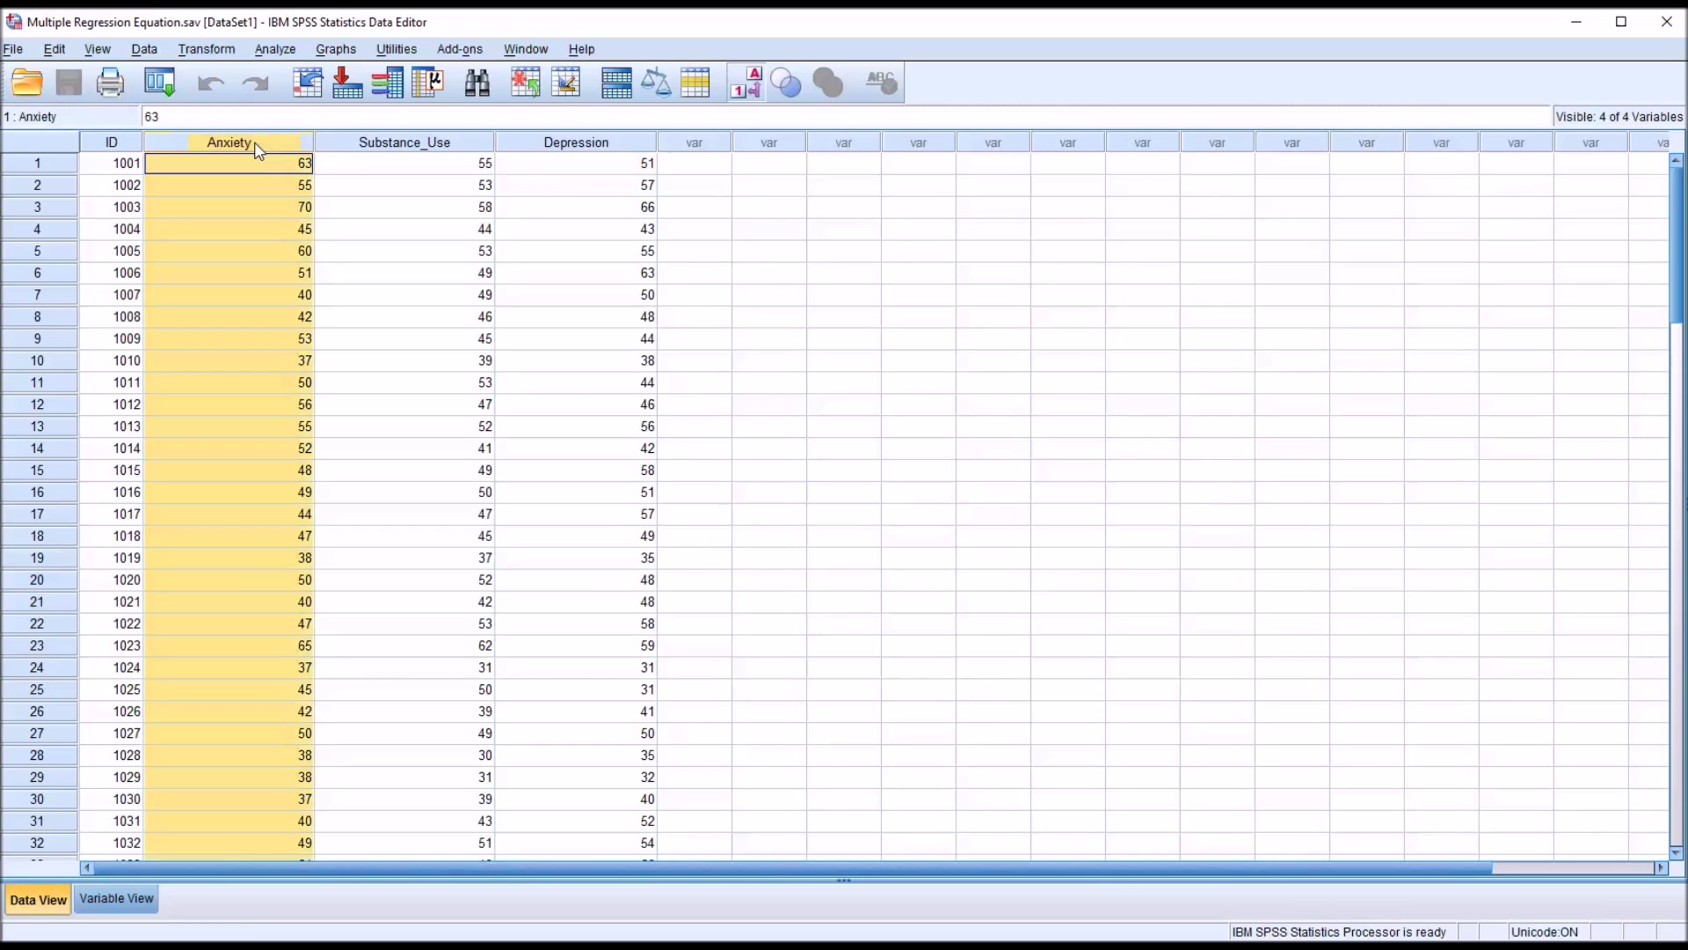
left_click(421, 143)
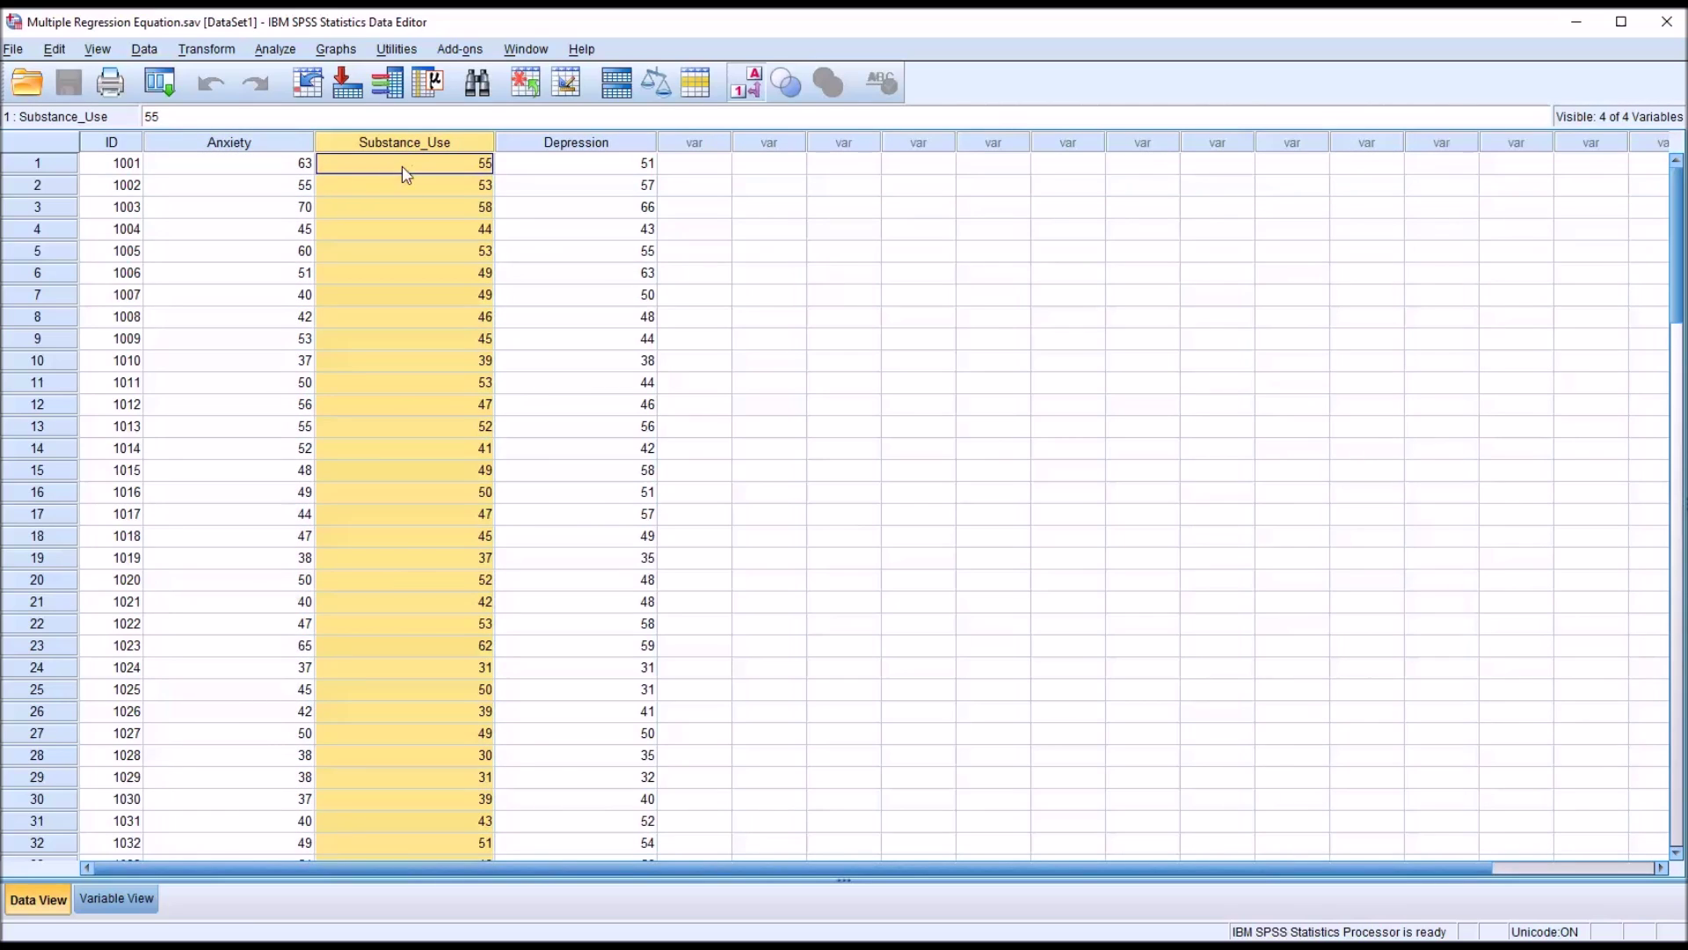
left_click(553, 146)
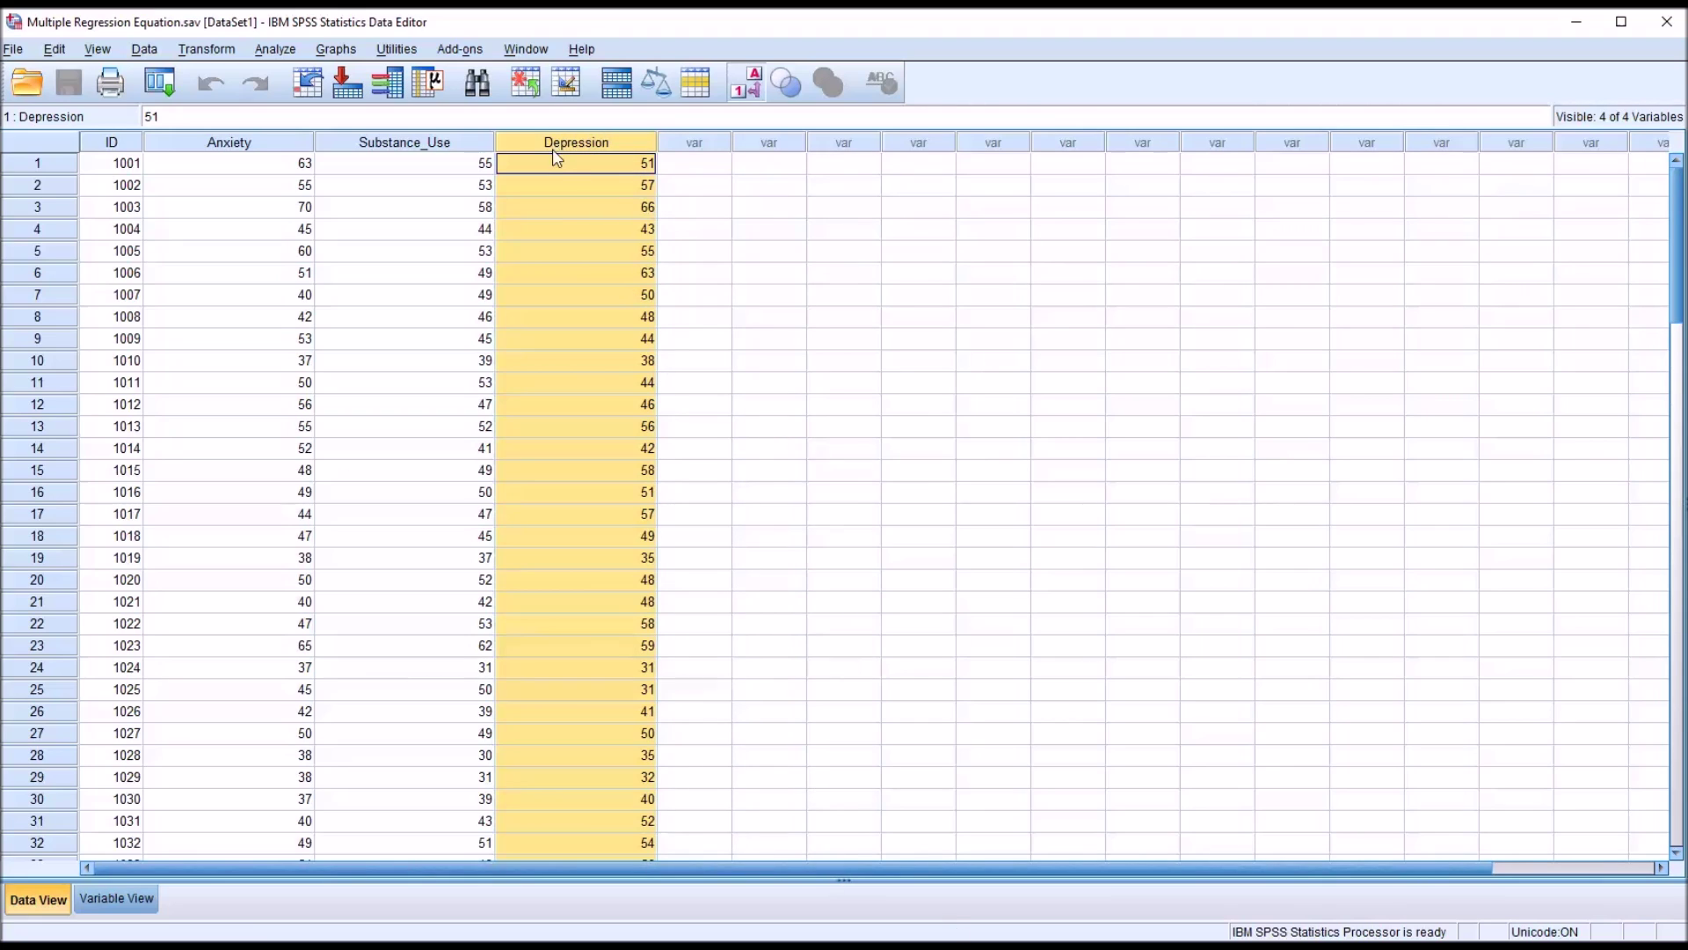
left_click(584, 168)
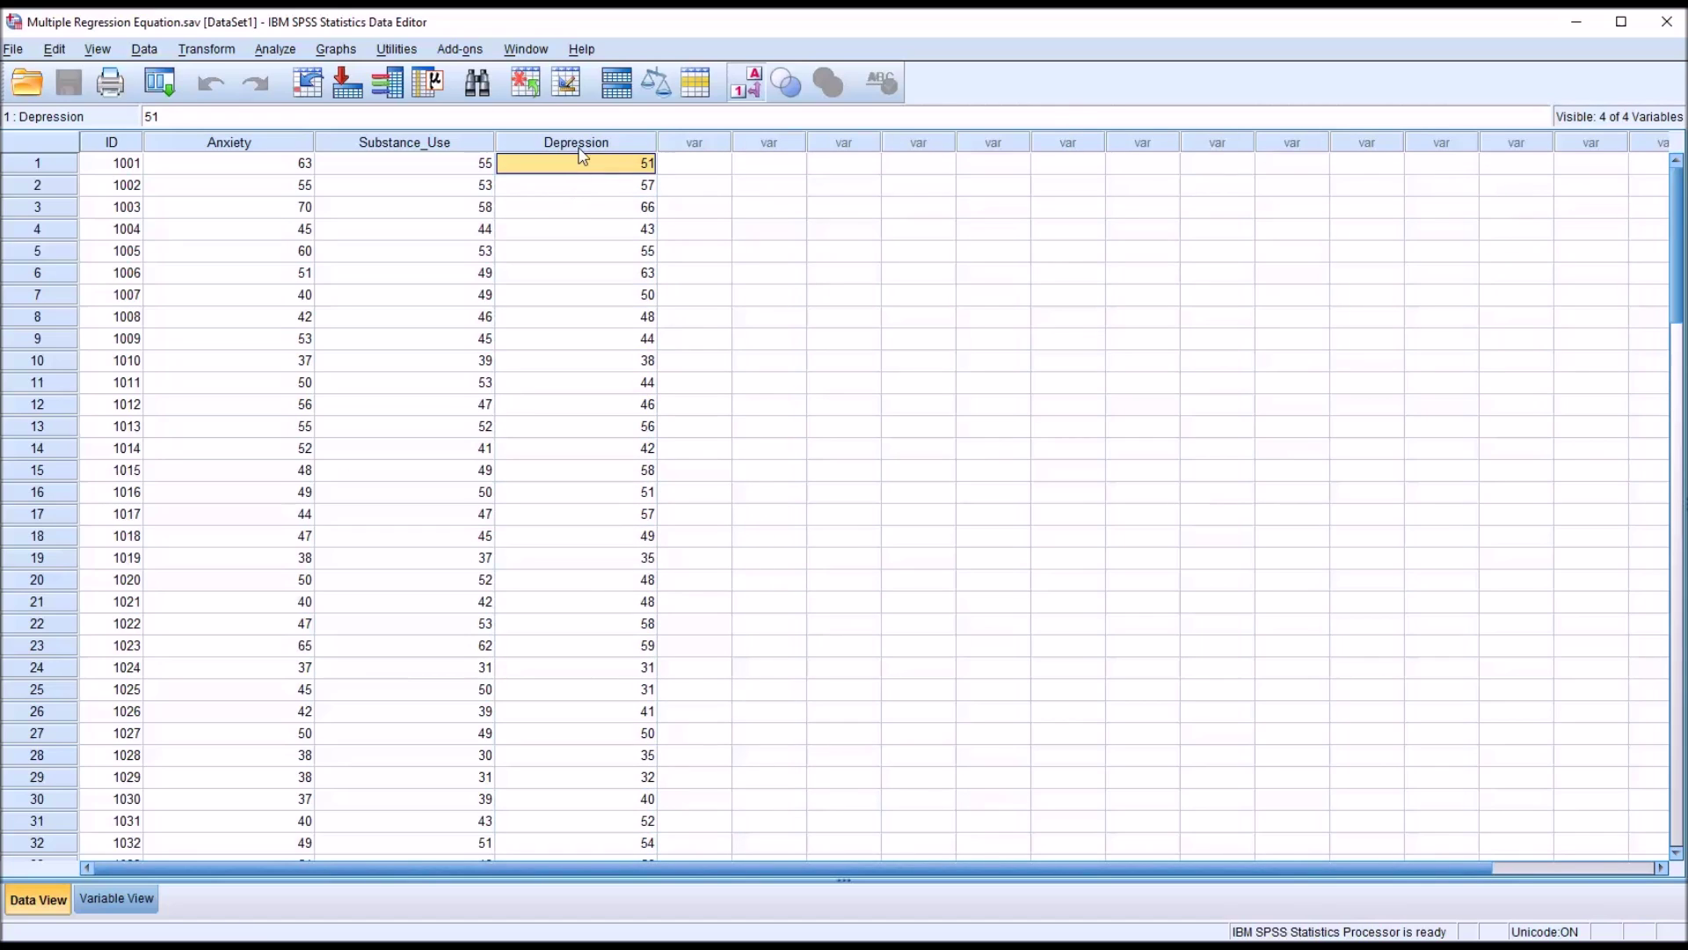
left_click(578, 146)
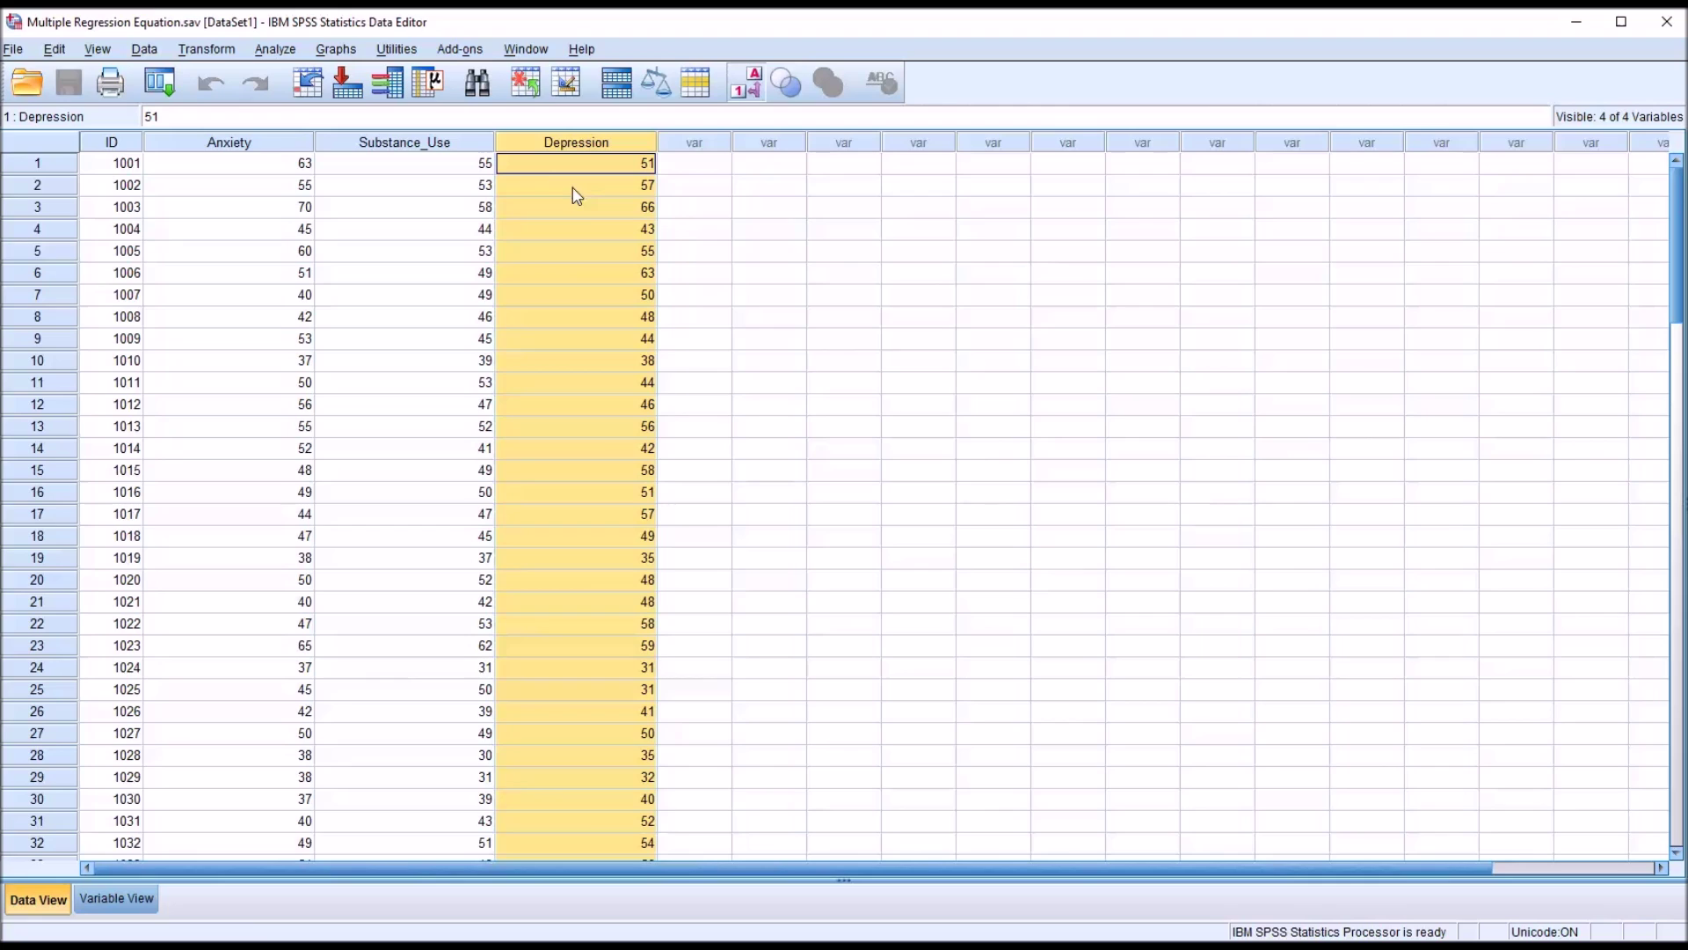
key("Right")
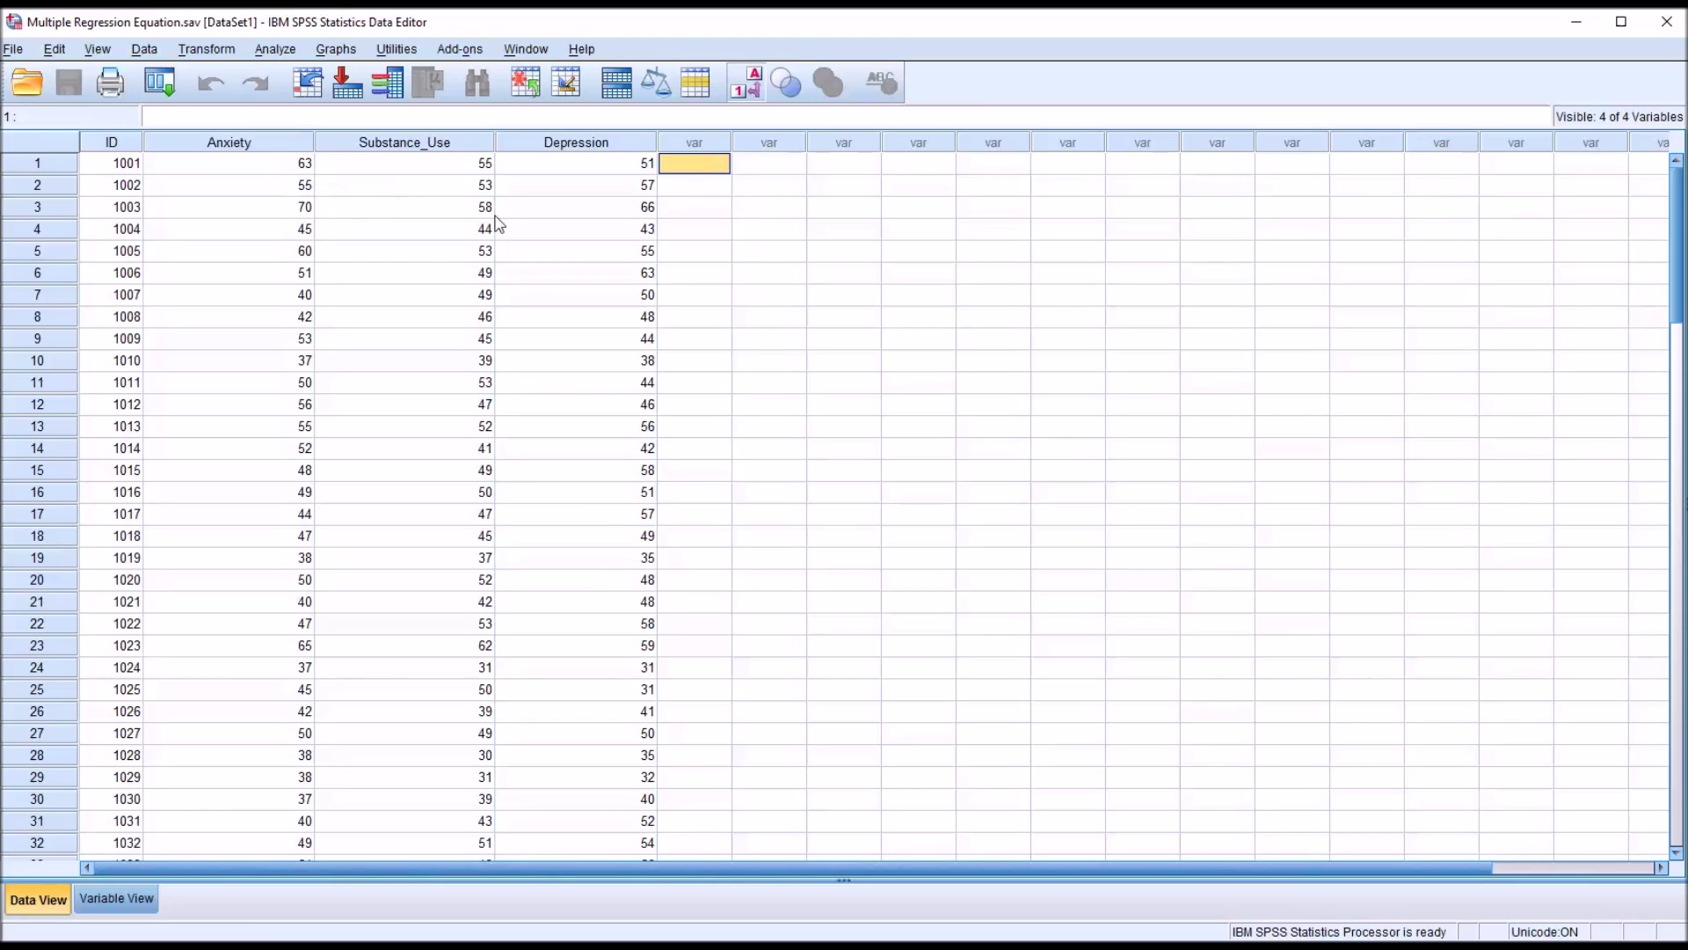
Set up a Linear Regression with Anxiety and Substance_Use as independent variables and Depression as the dependent variable.
left_click(269, 53)
mouse_move(425, 247)
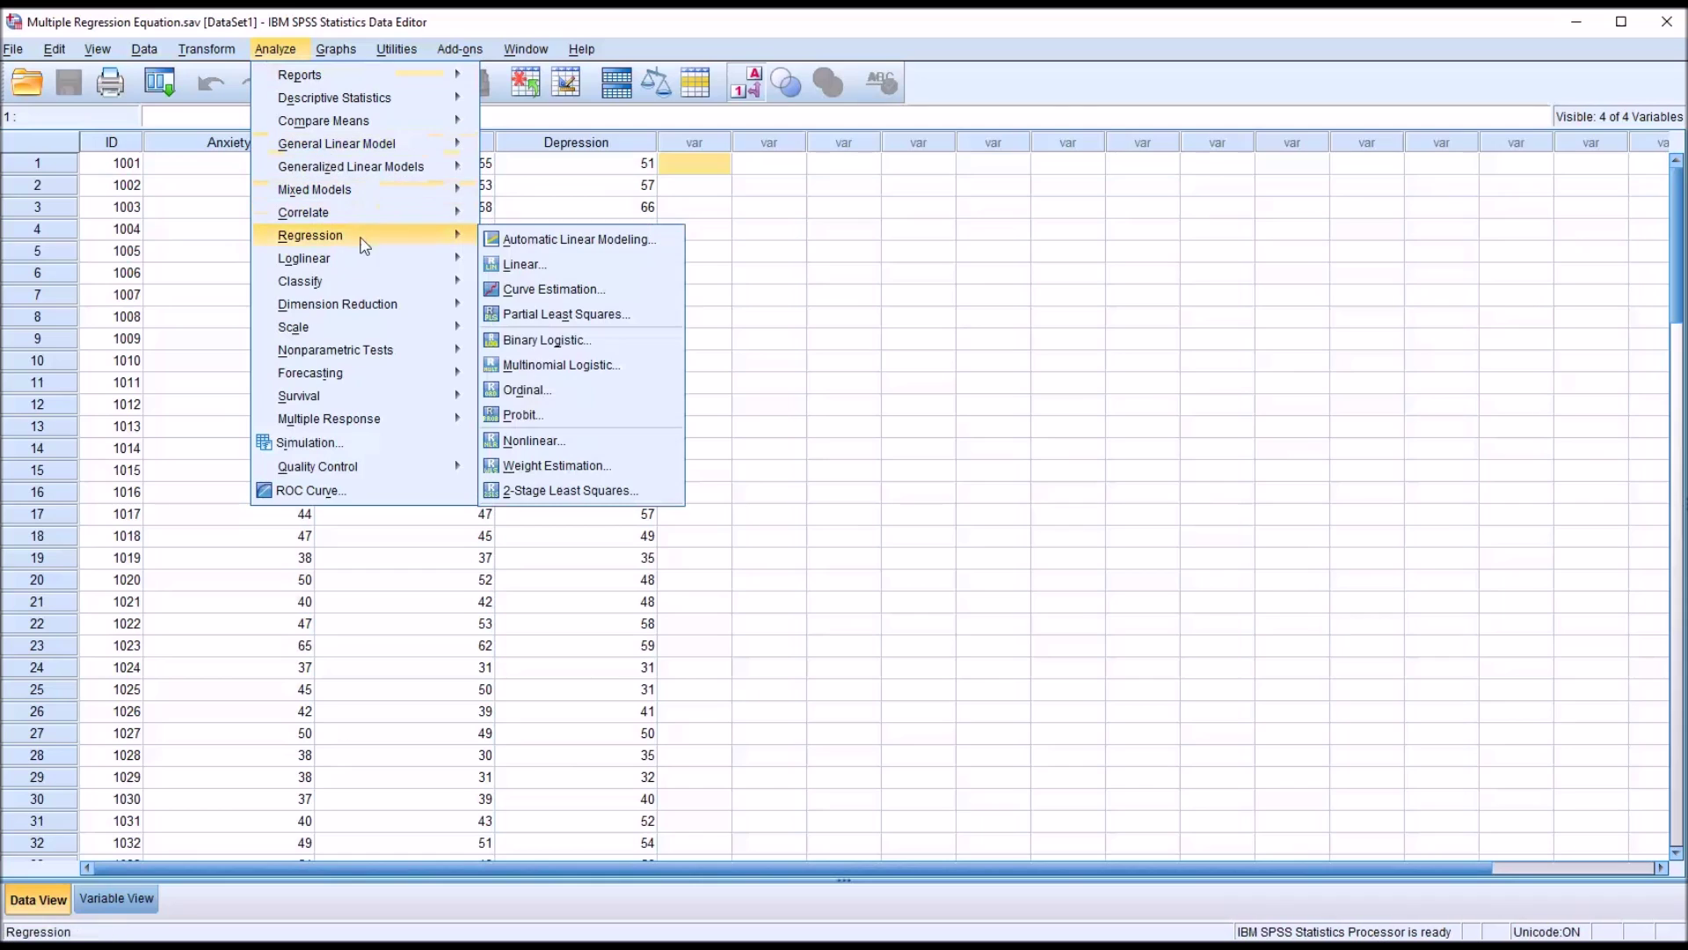
left_click(541, 269)
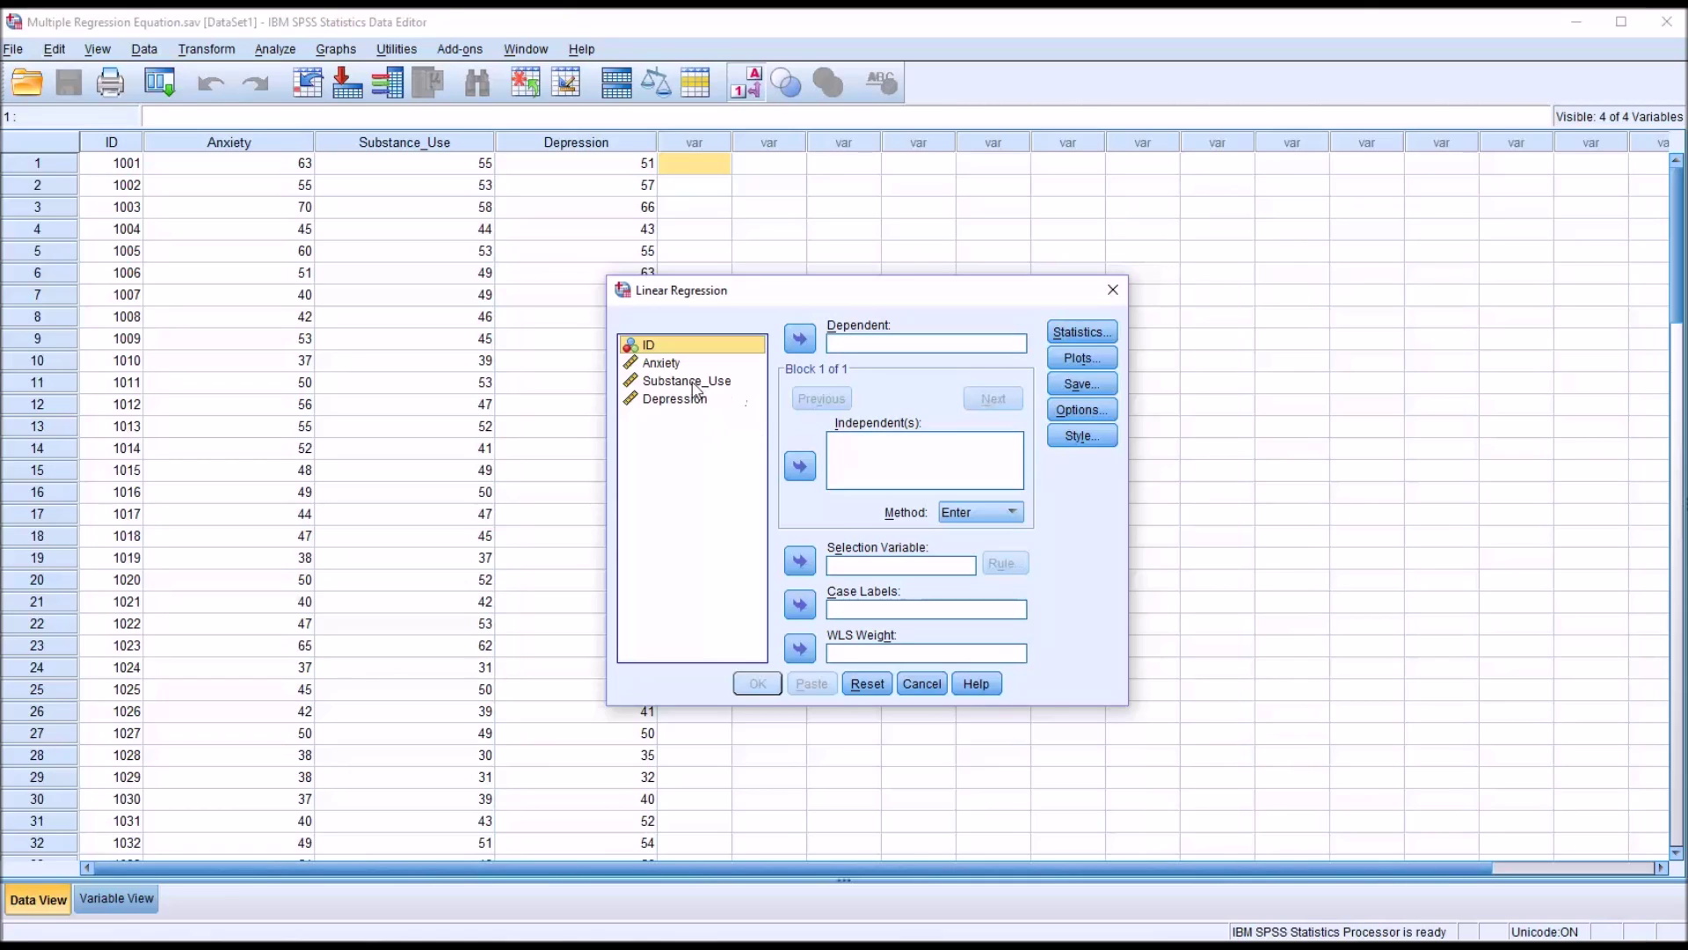
left_click(661, 362)
left_click(800, 466)
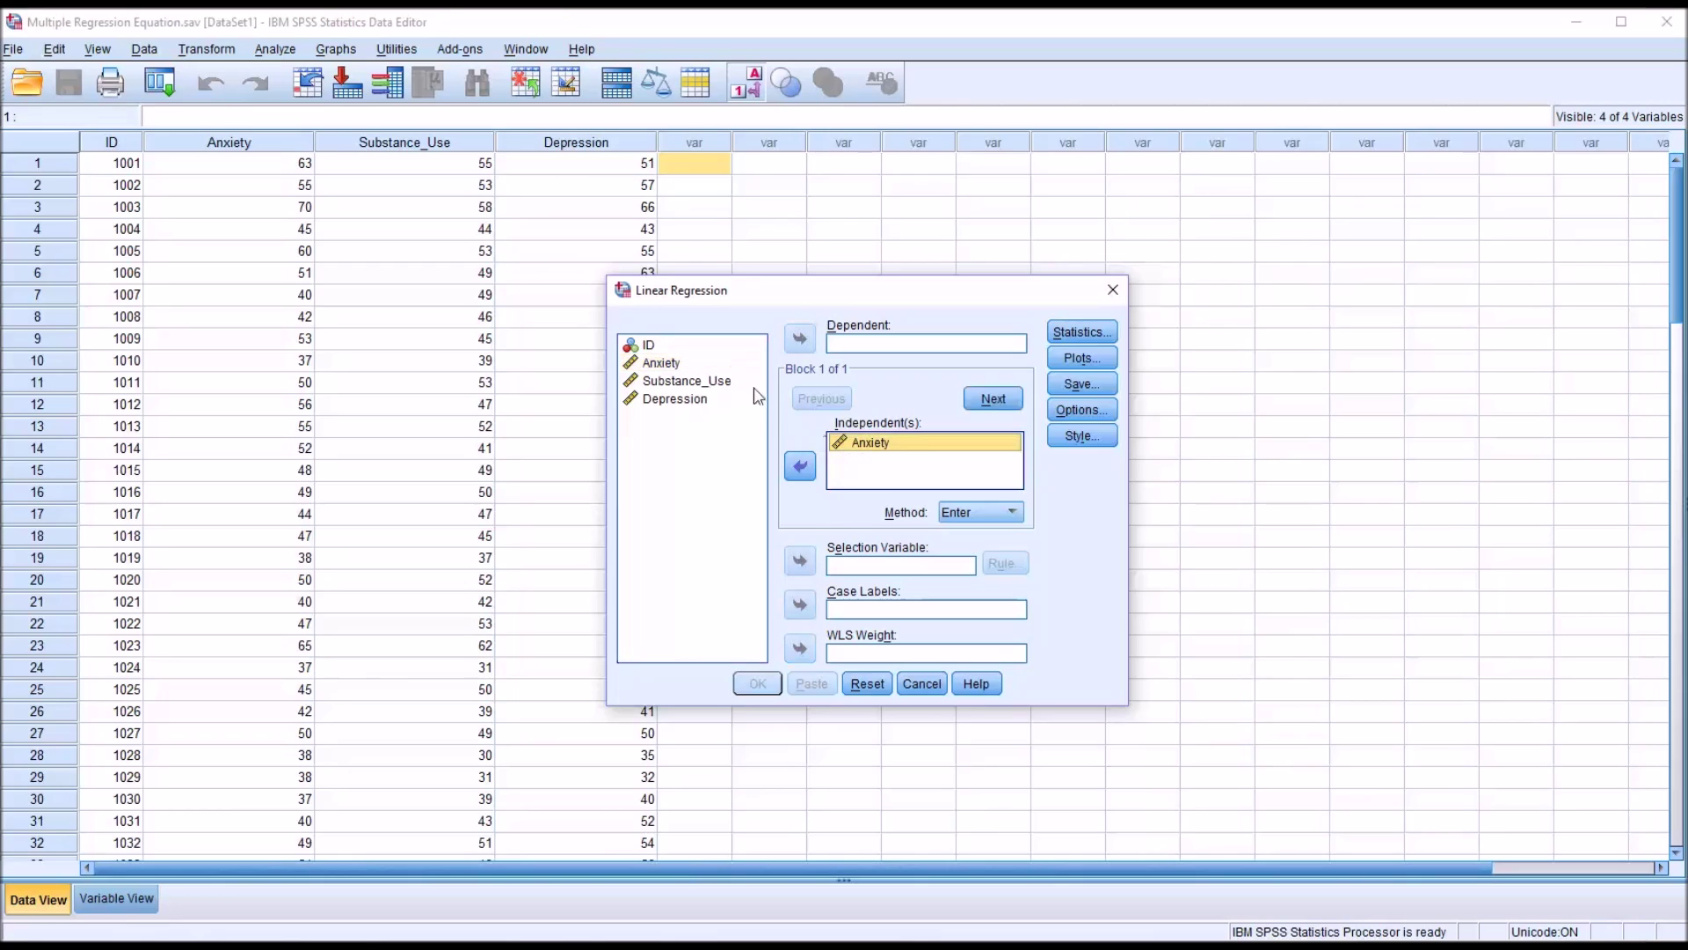
left_click_drag(708, 387, 873, 465)
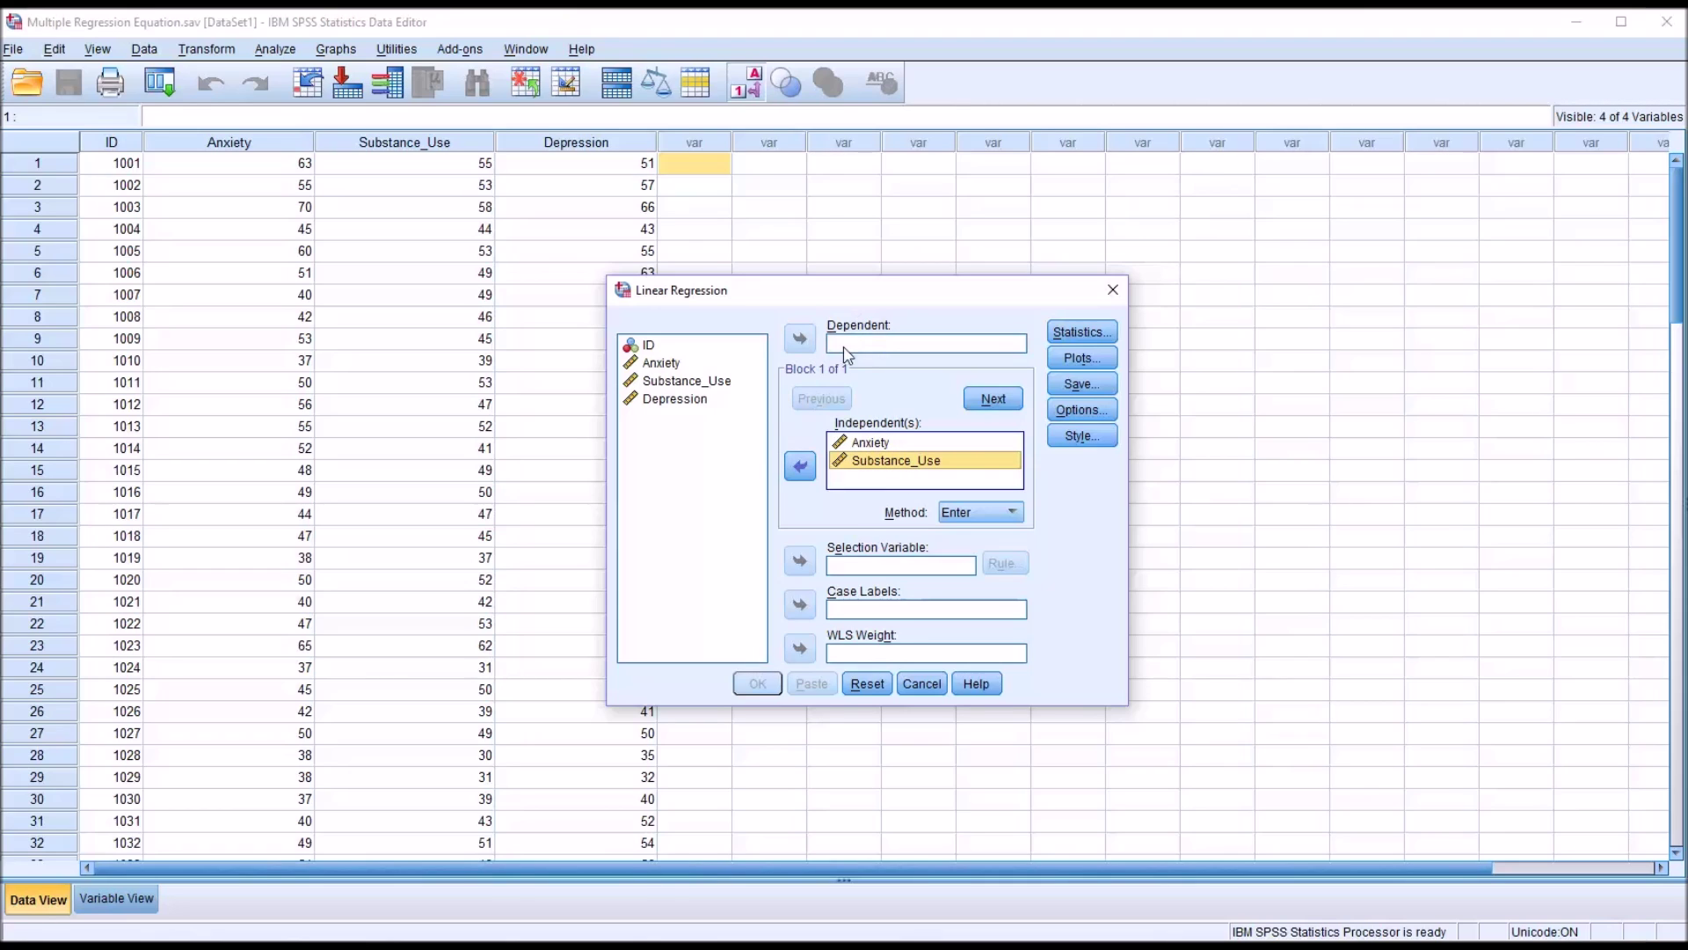
left_click_drag(682, 400, 846, 350)
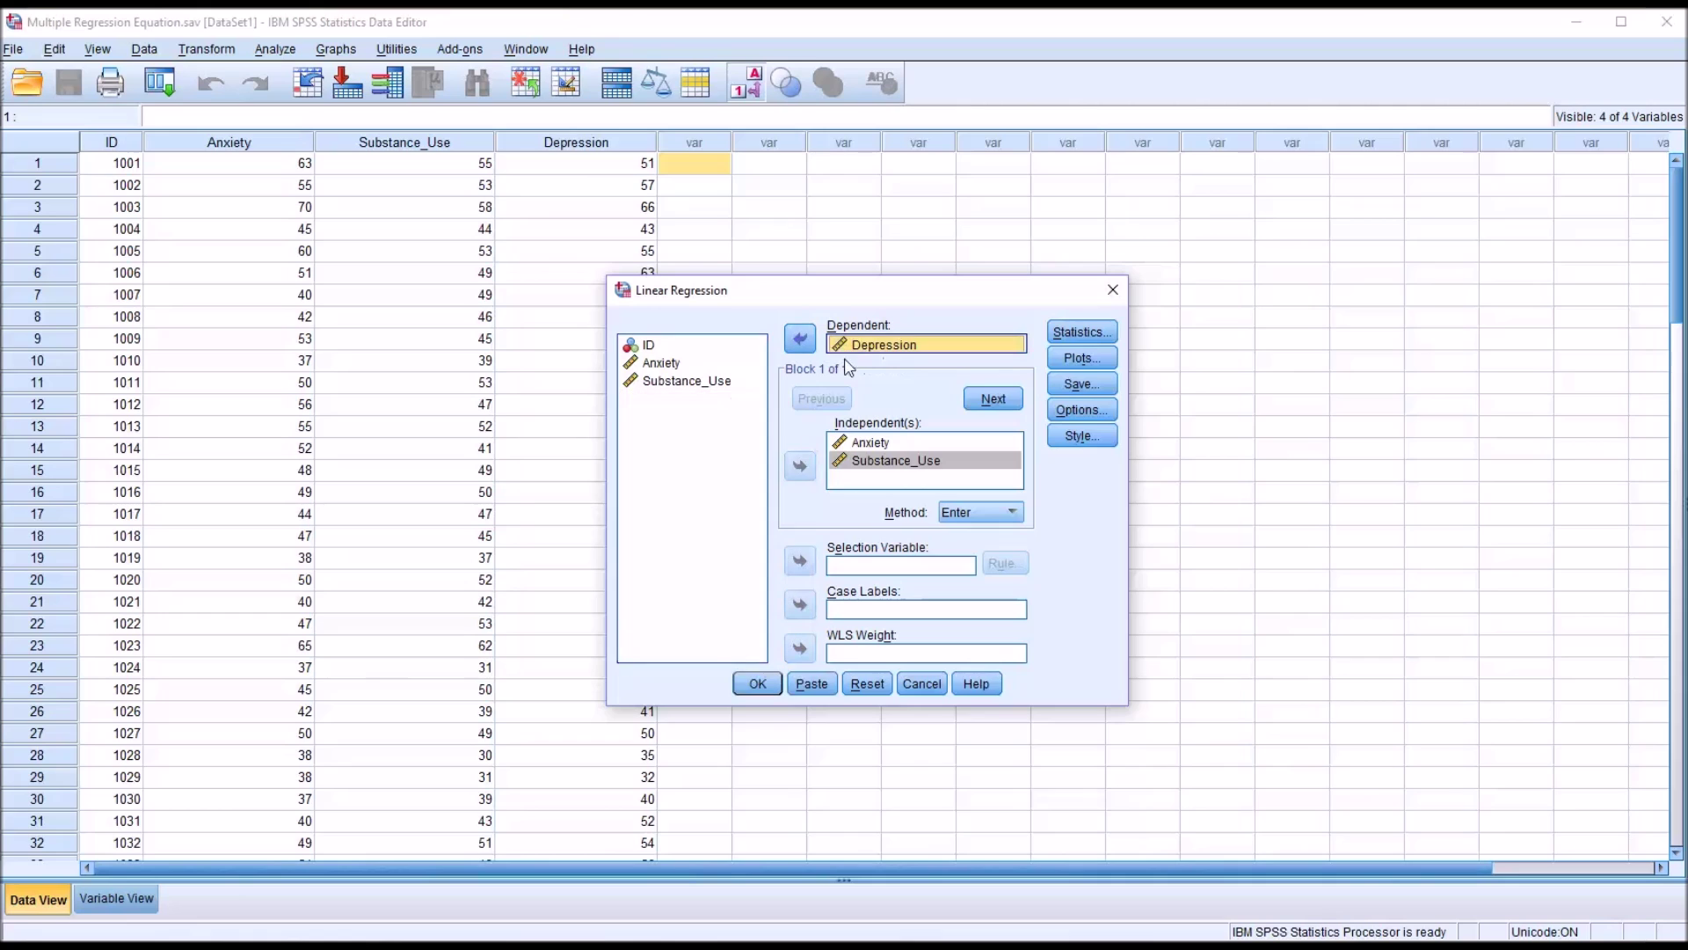
Add R squared change to the regression statistics and check the plot options without requesting any plots.
left_click(1083, 335)
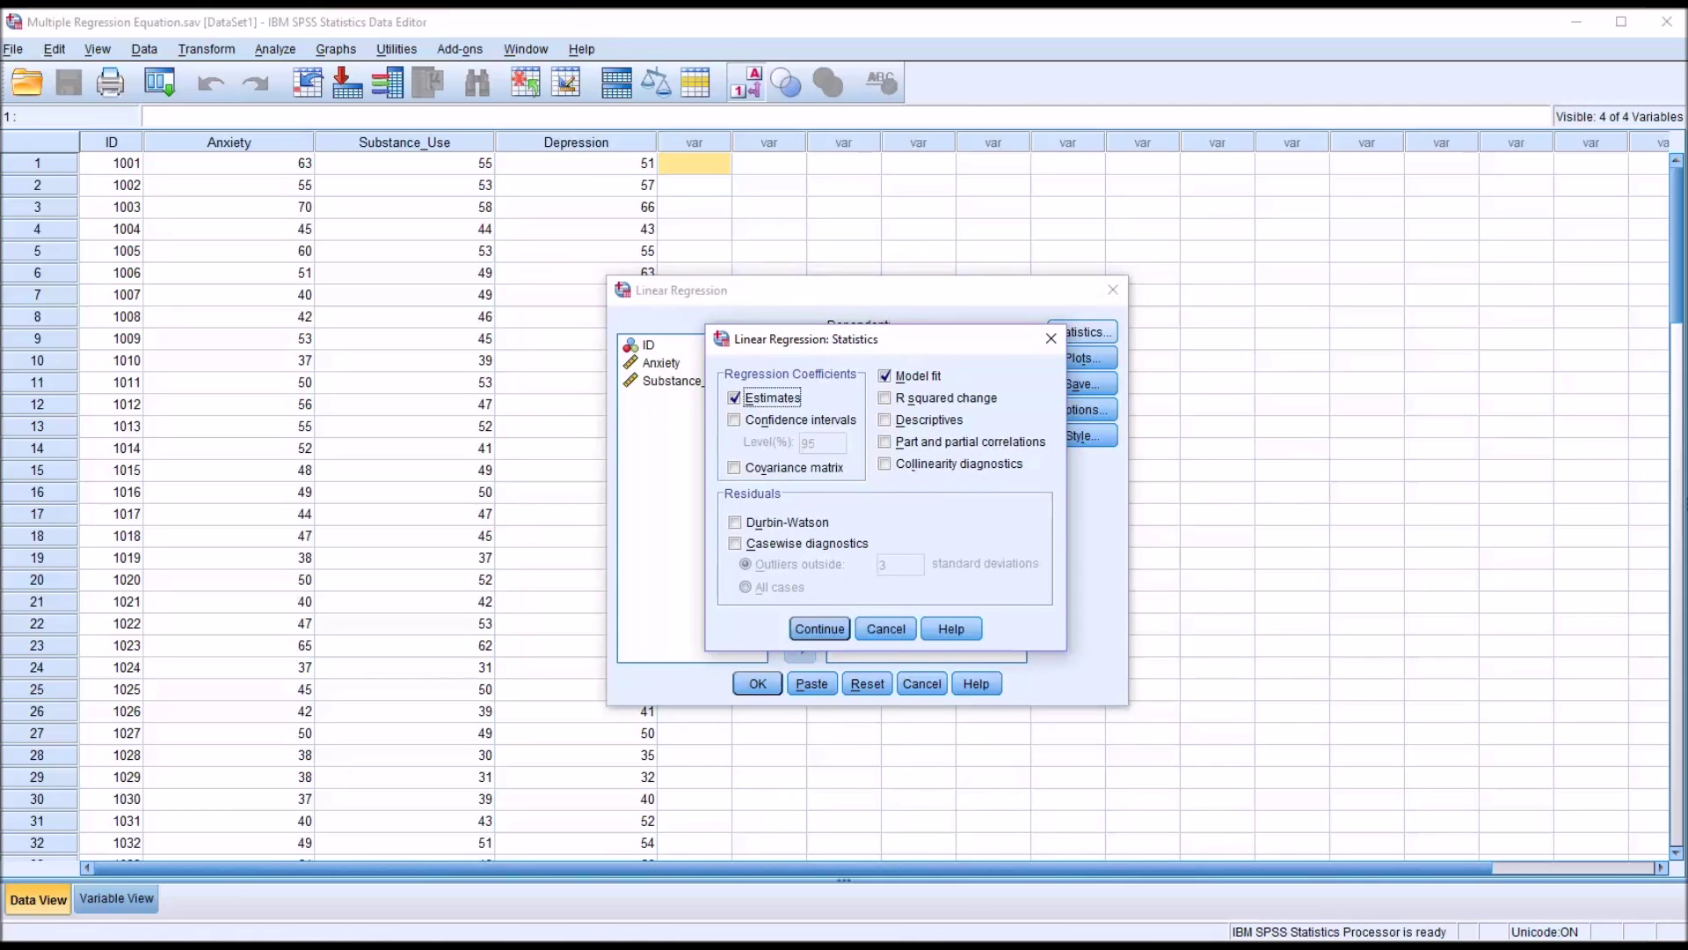
left_click(903, 401)
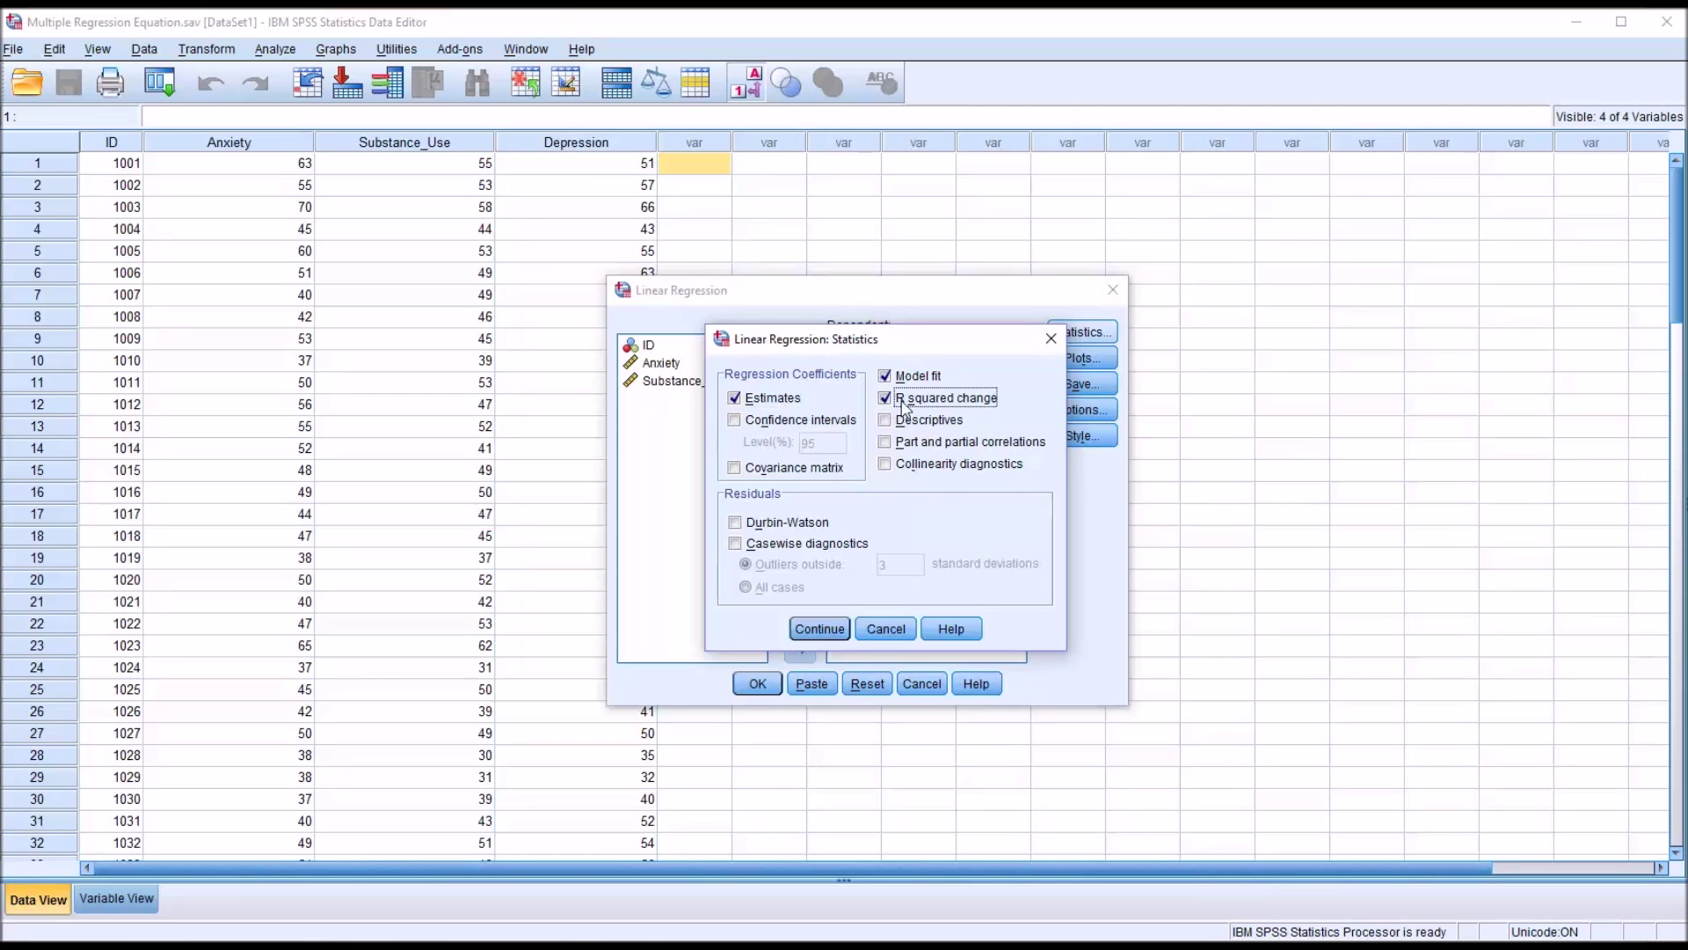
left_click(827, 629)
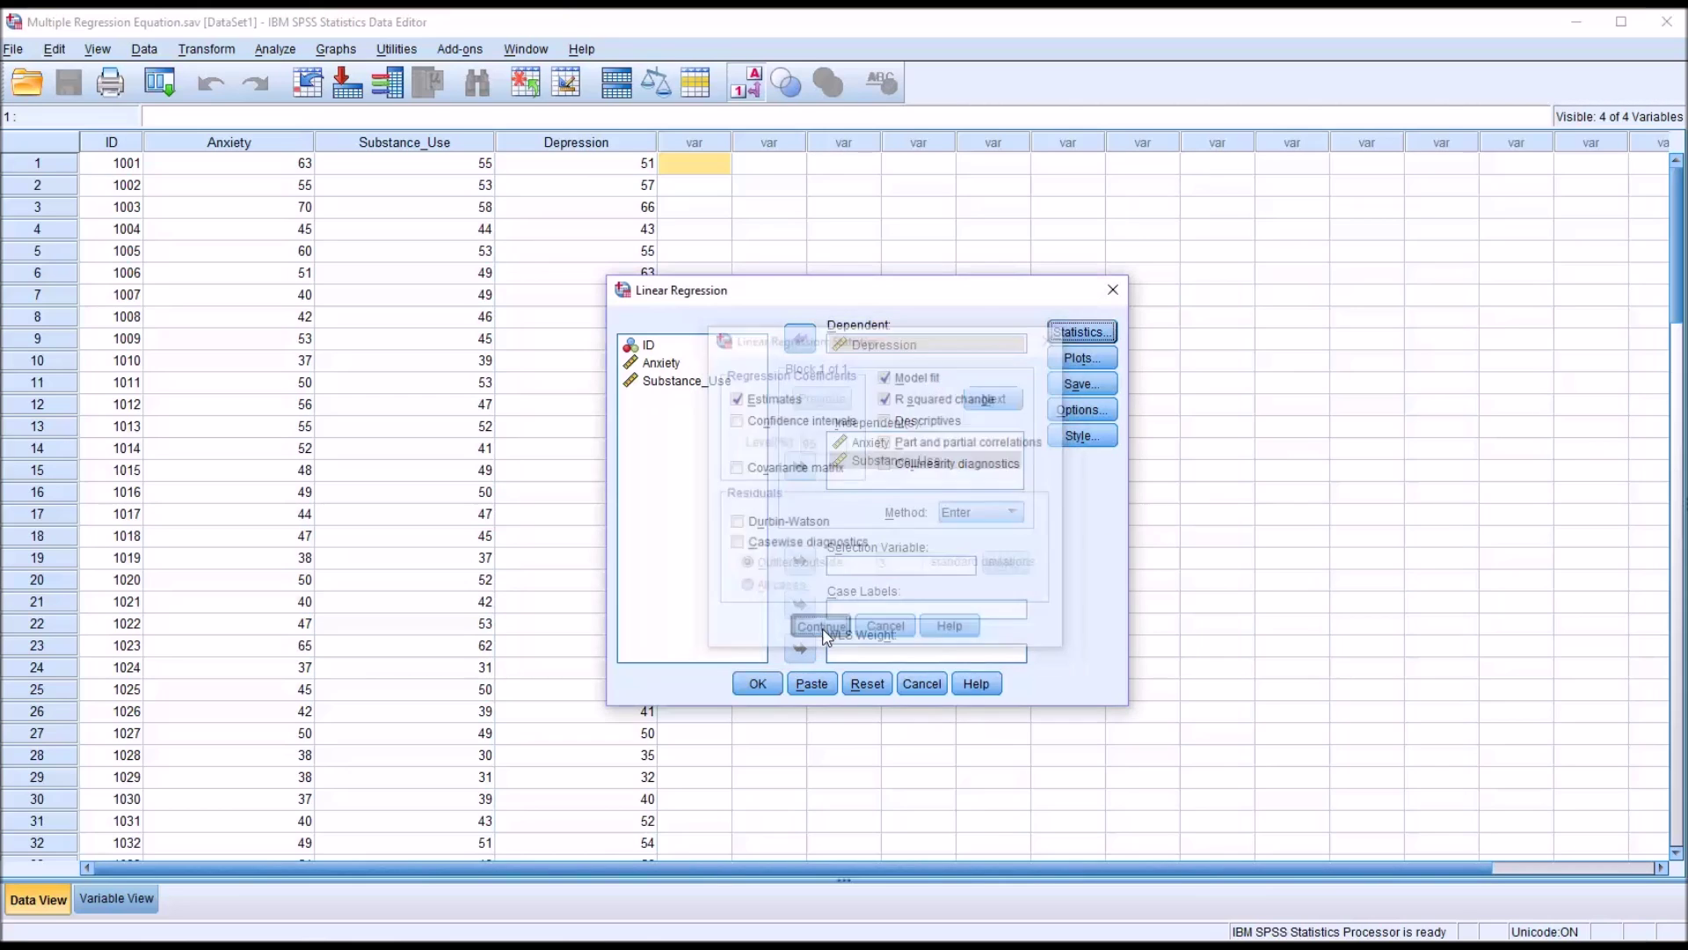
left_click(1081, 357)
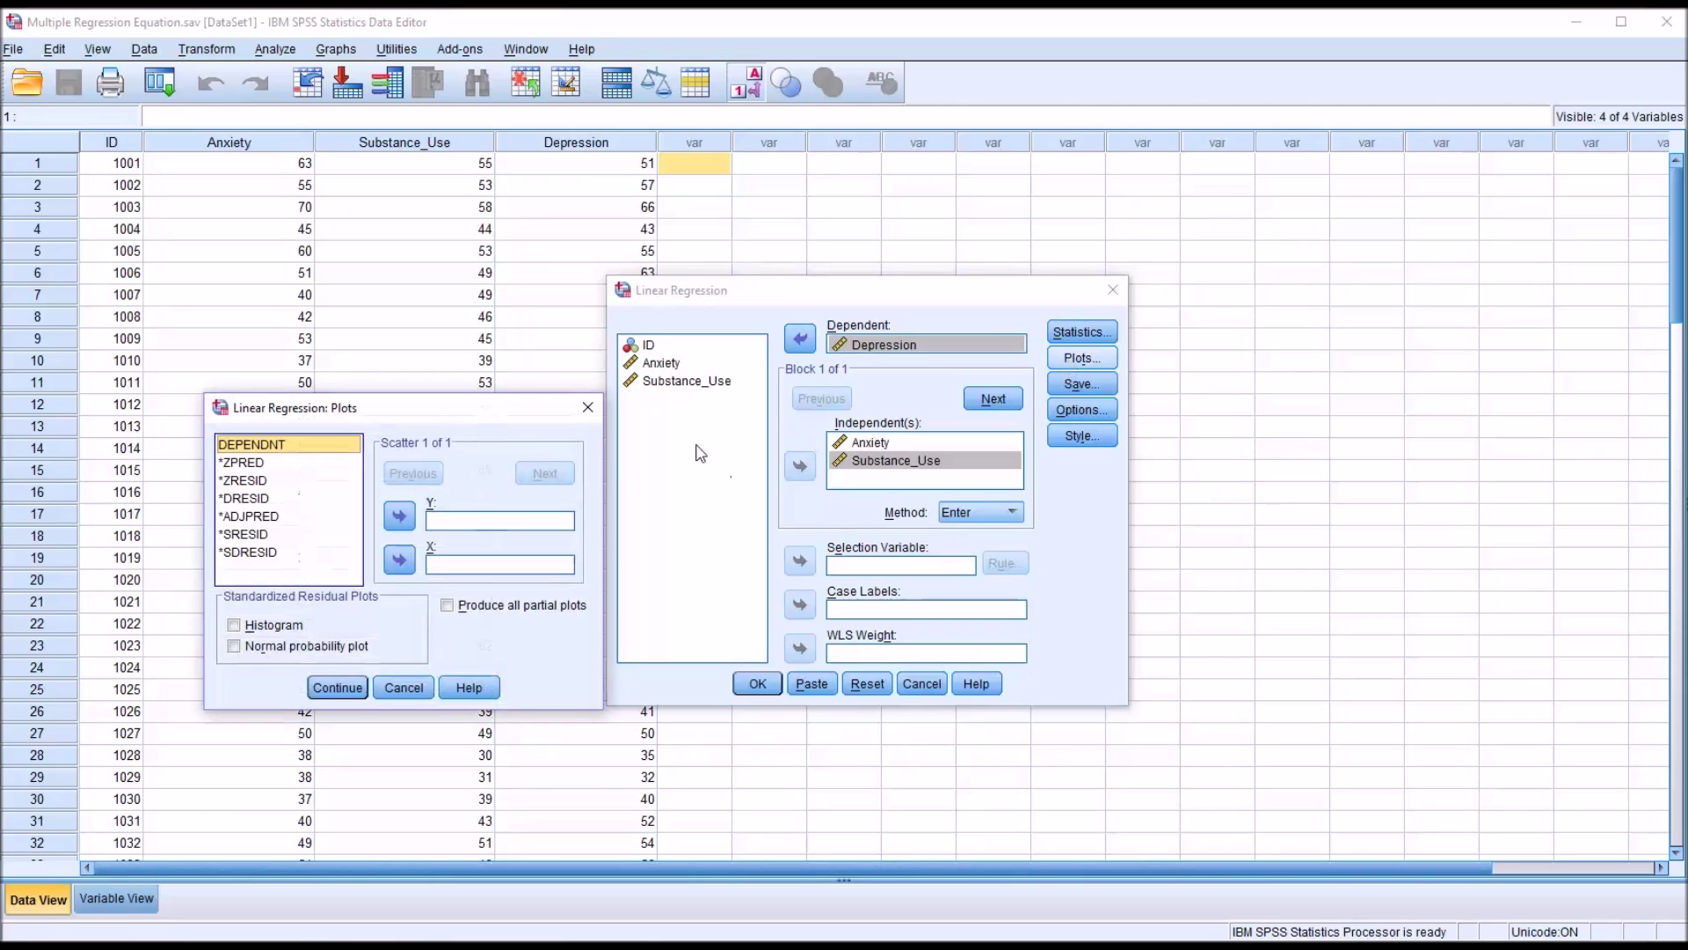
left_click(588, 407)
Save the unstandardized predicted values, accept the default regression options, and run the analysis.
left_click(1060, 387)
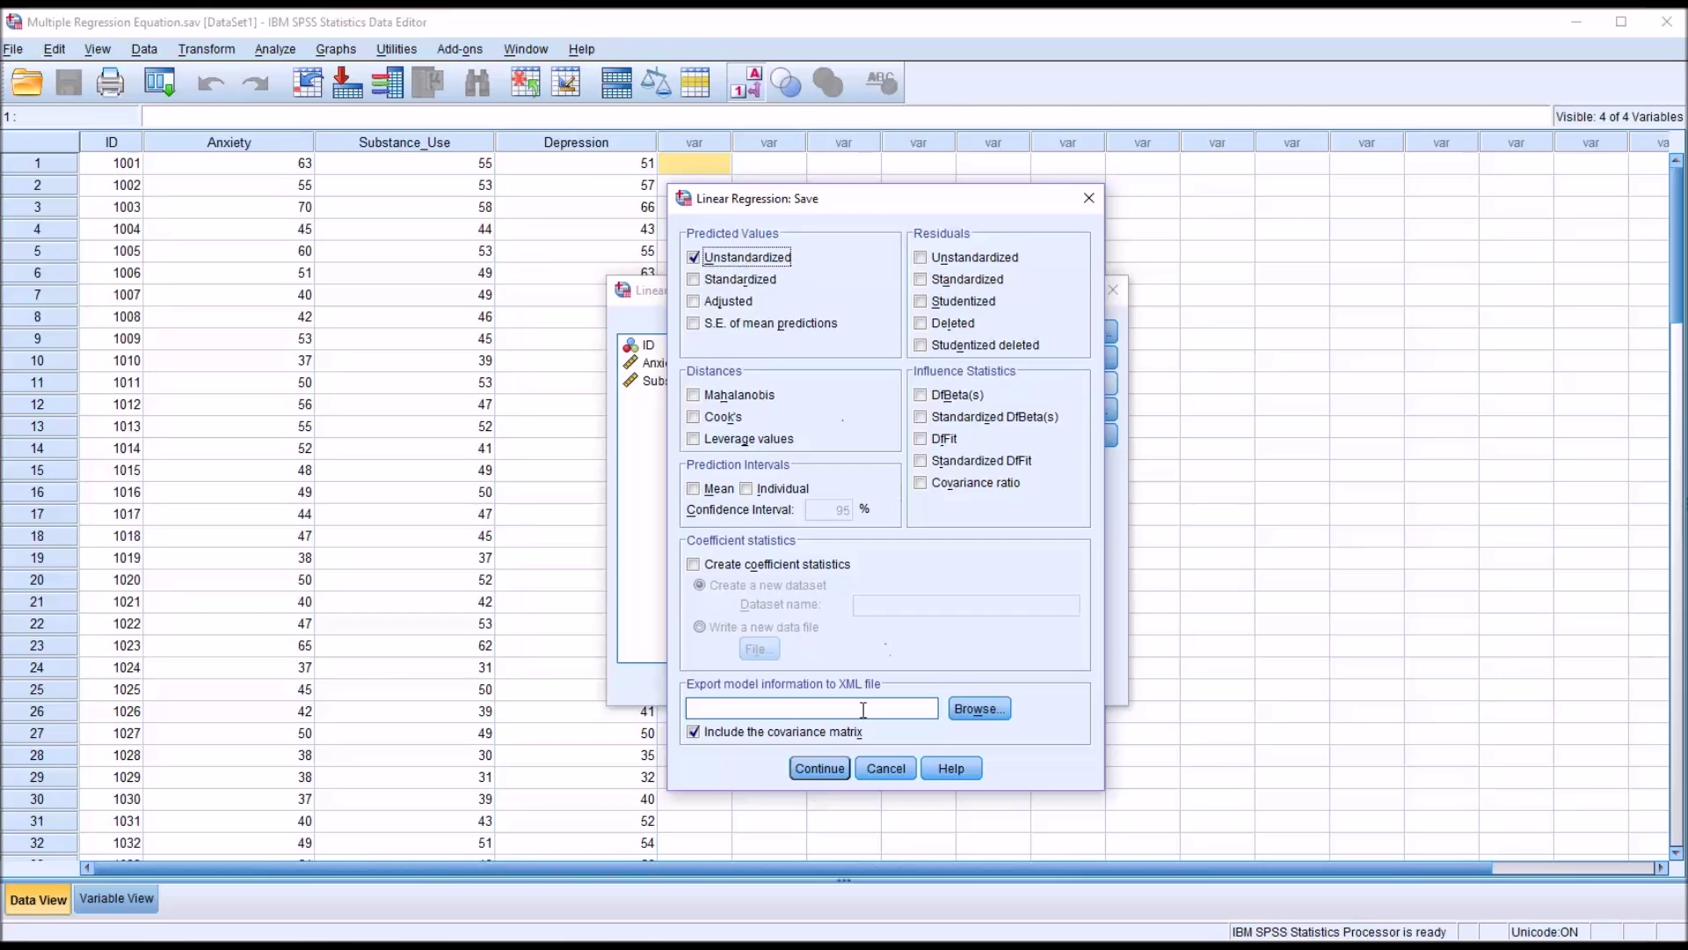
left_click(820, 768)
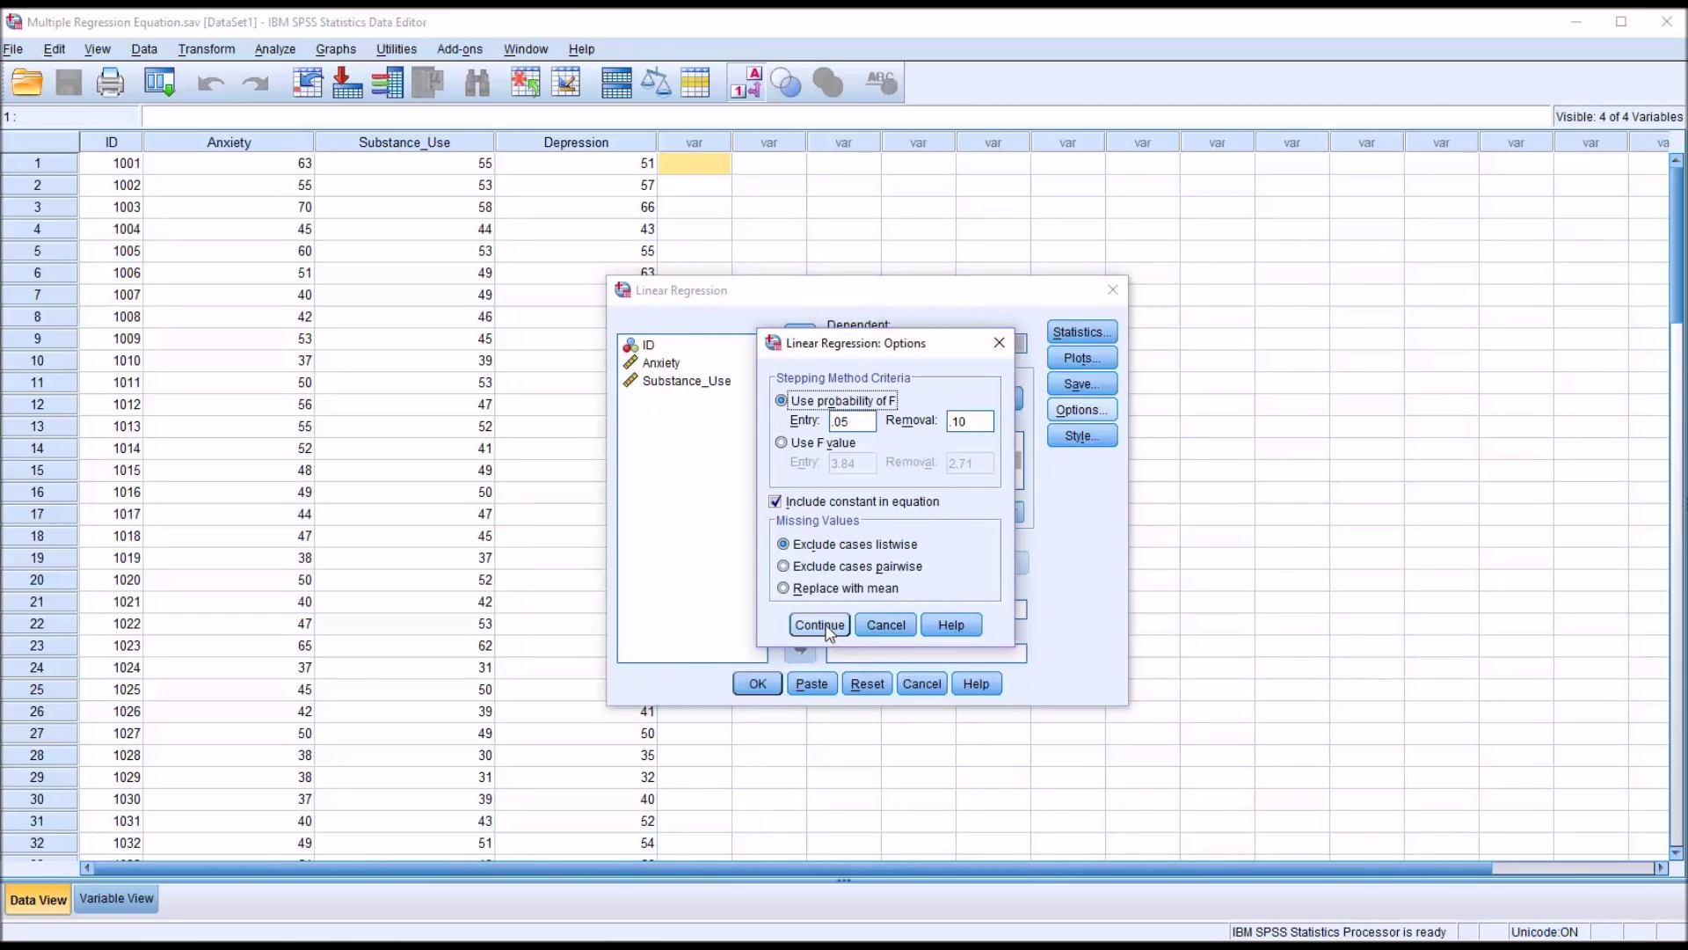
left_click(822, 626)
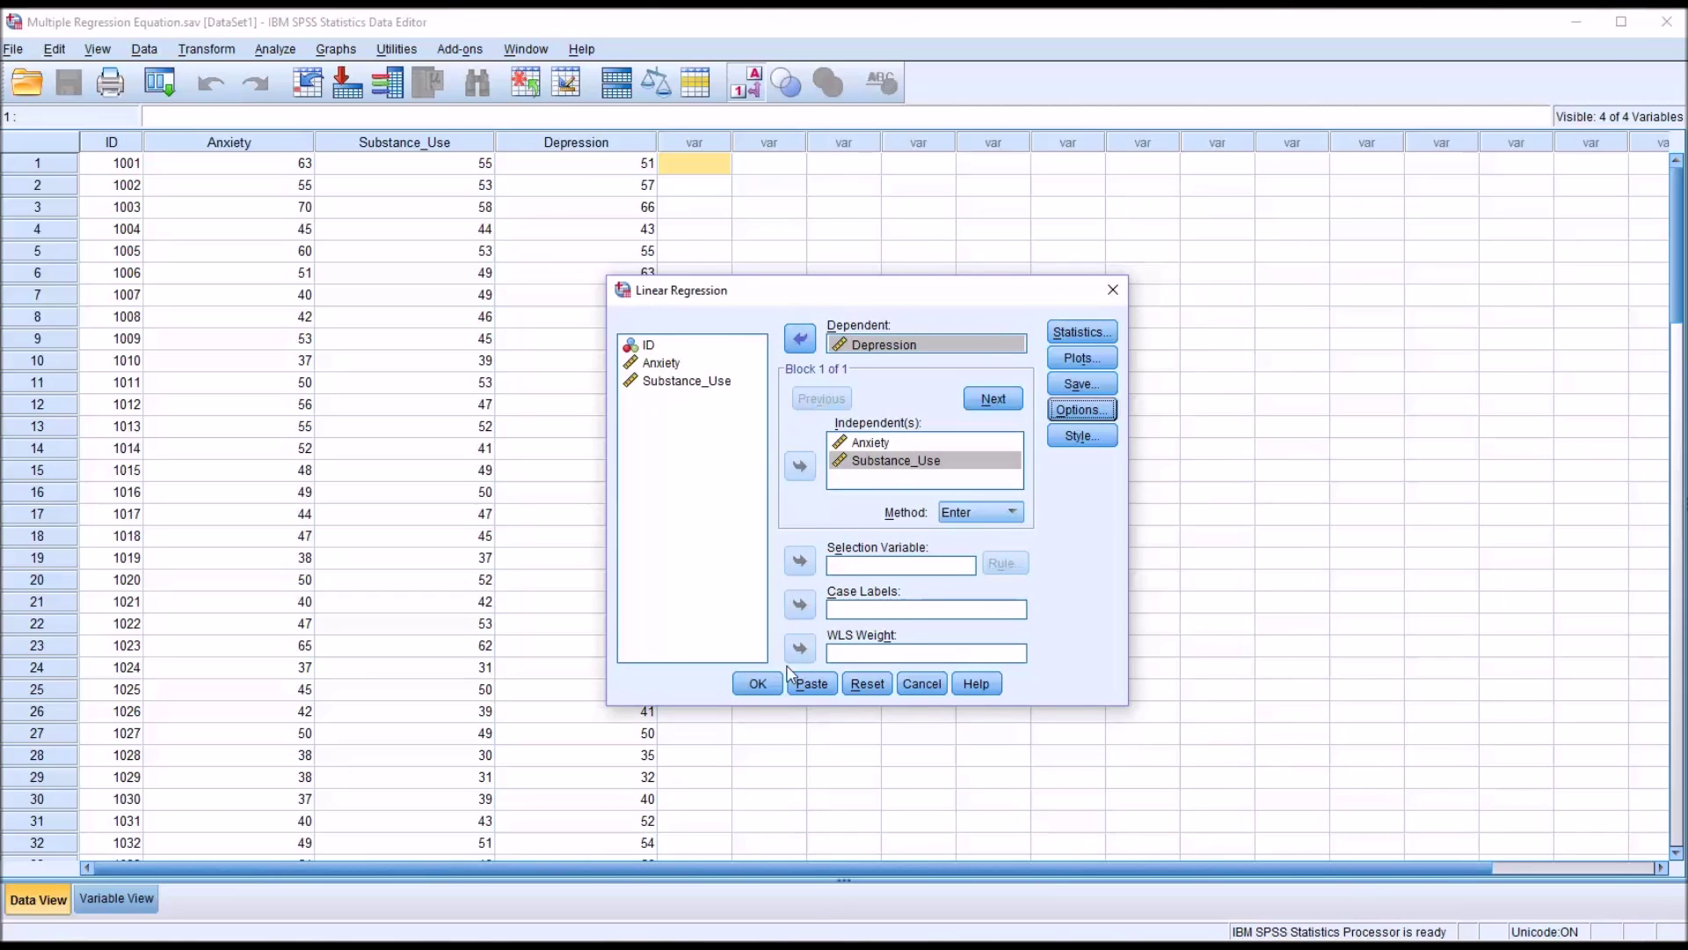
left_click(758, 683)
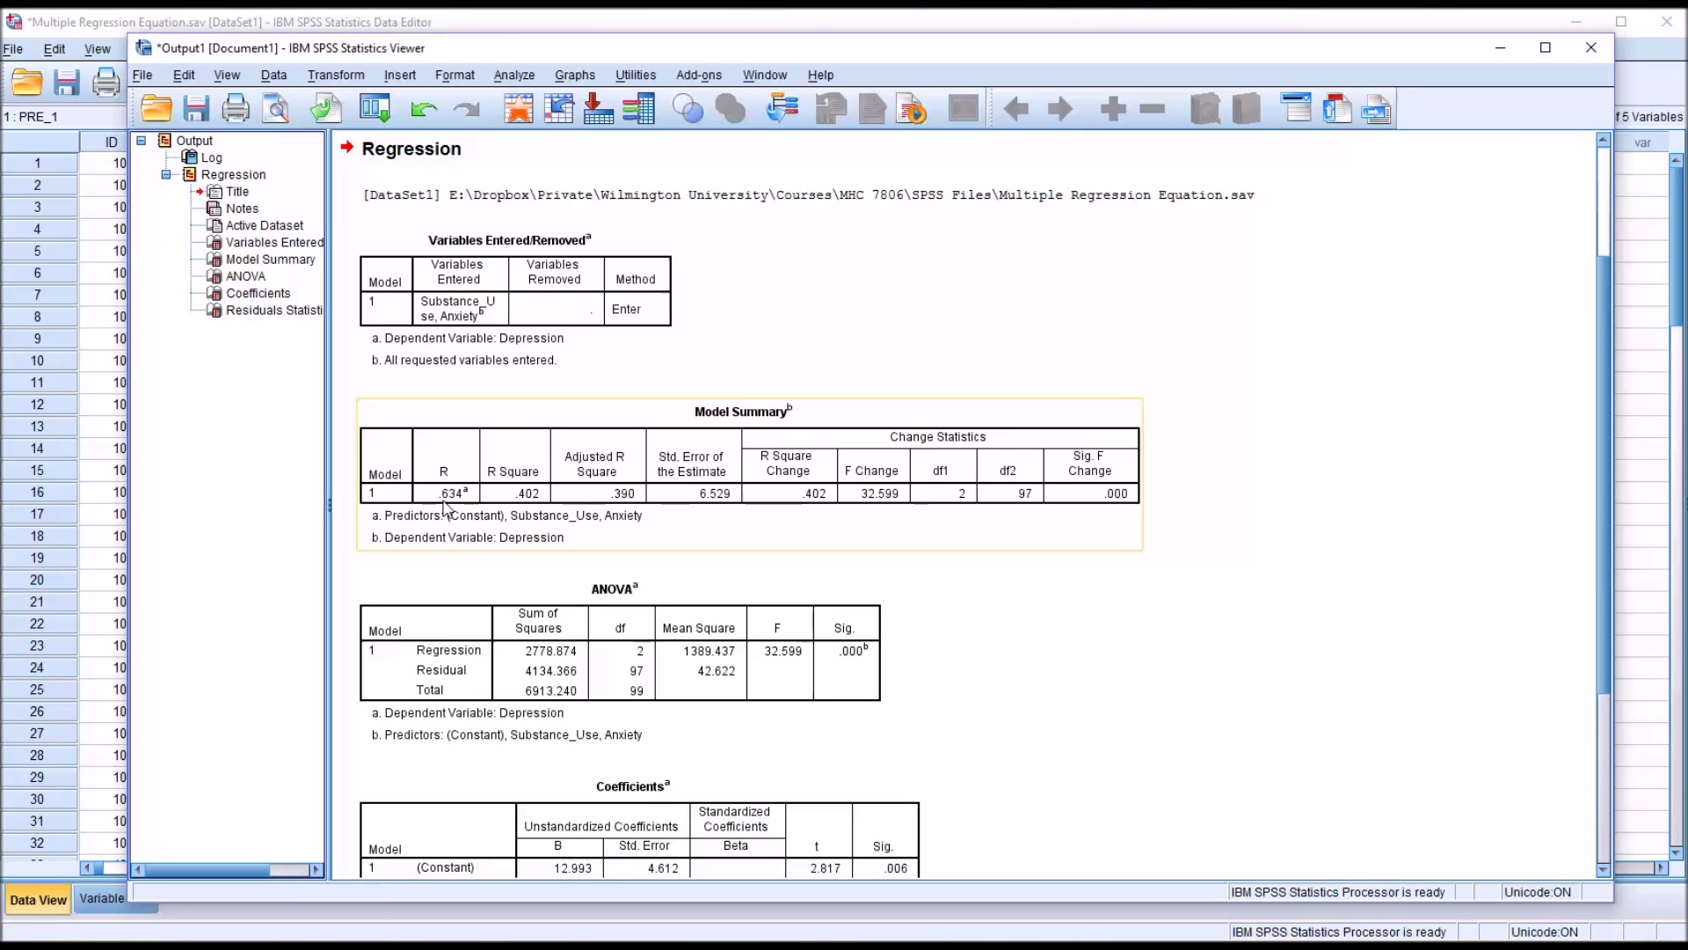
Examine the Model Summary, ANOVA and Coefficients tables in the regression output.
left_click(991, 645)
left_click(879, 617)
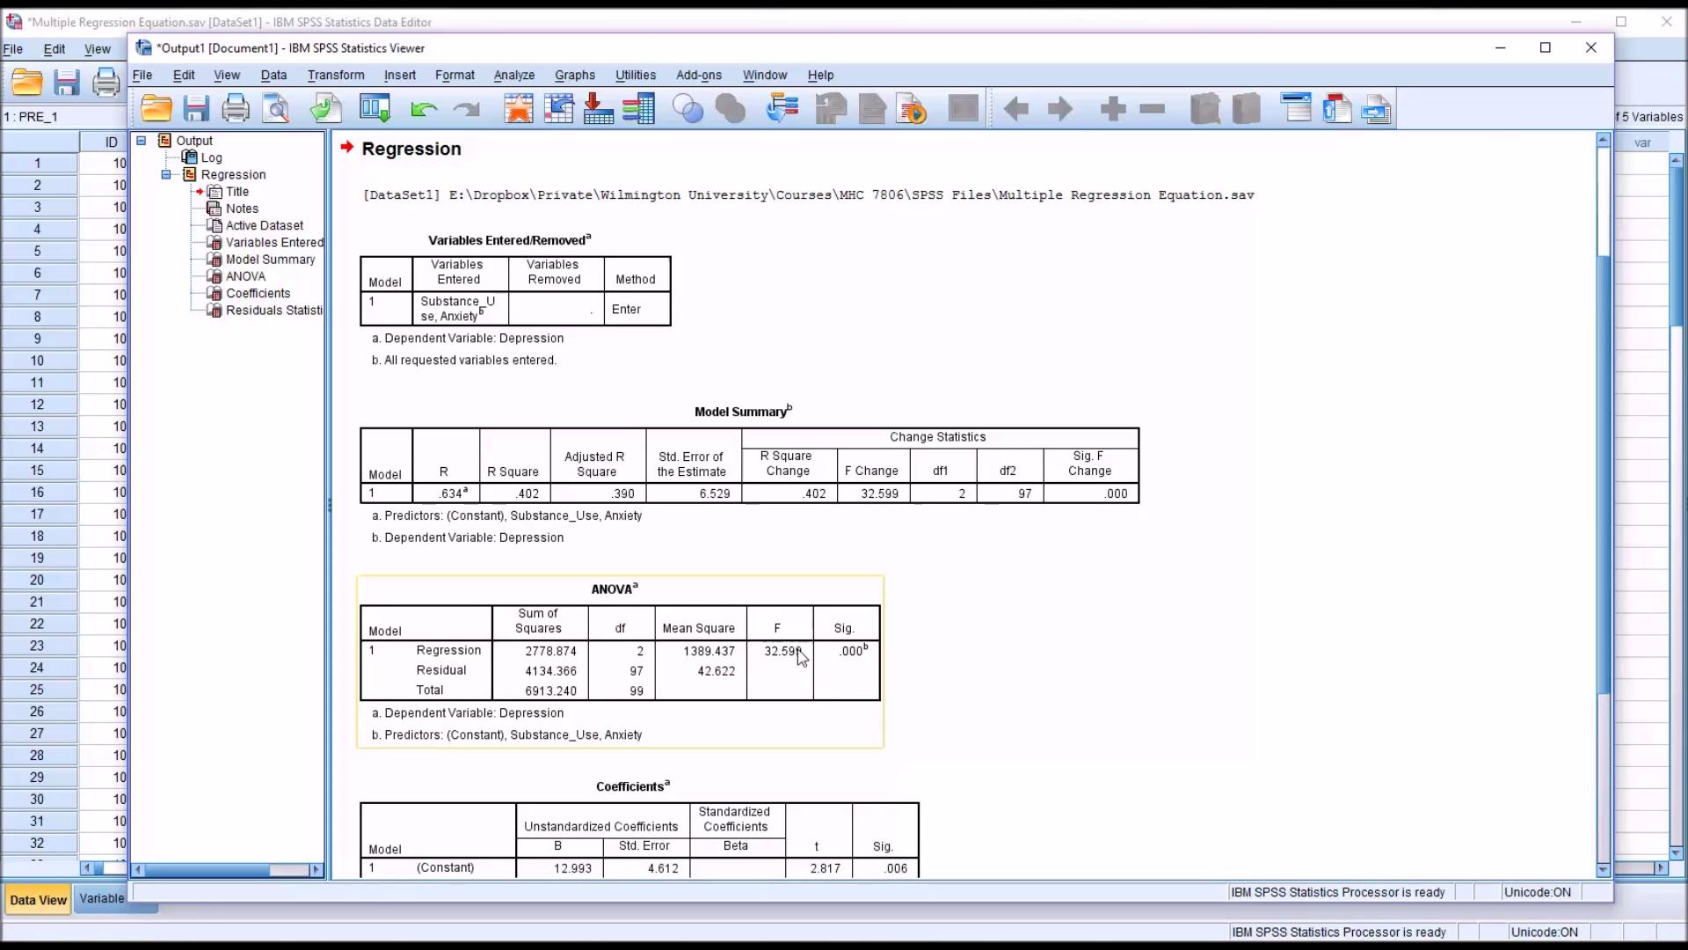
left_click(947, 677)
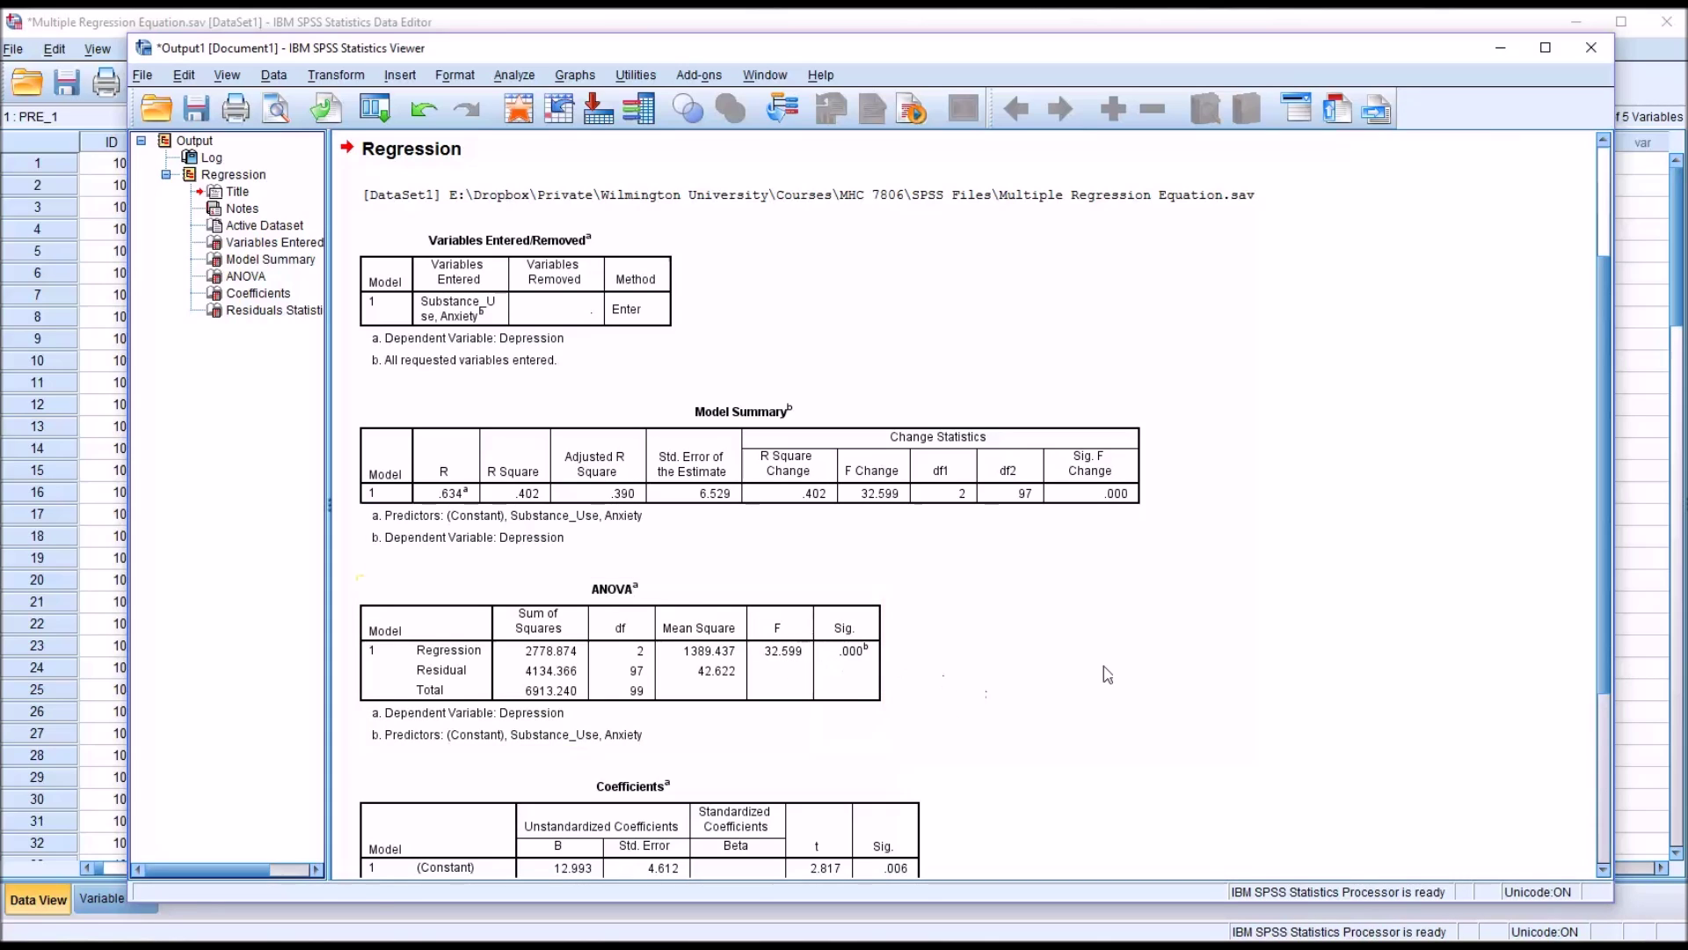
left_click_drag(1601, 620, 1588, 779)
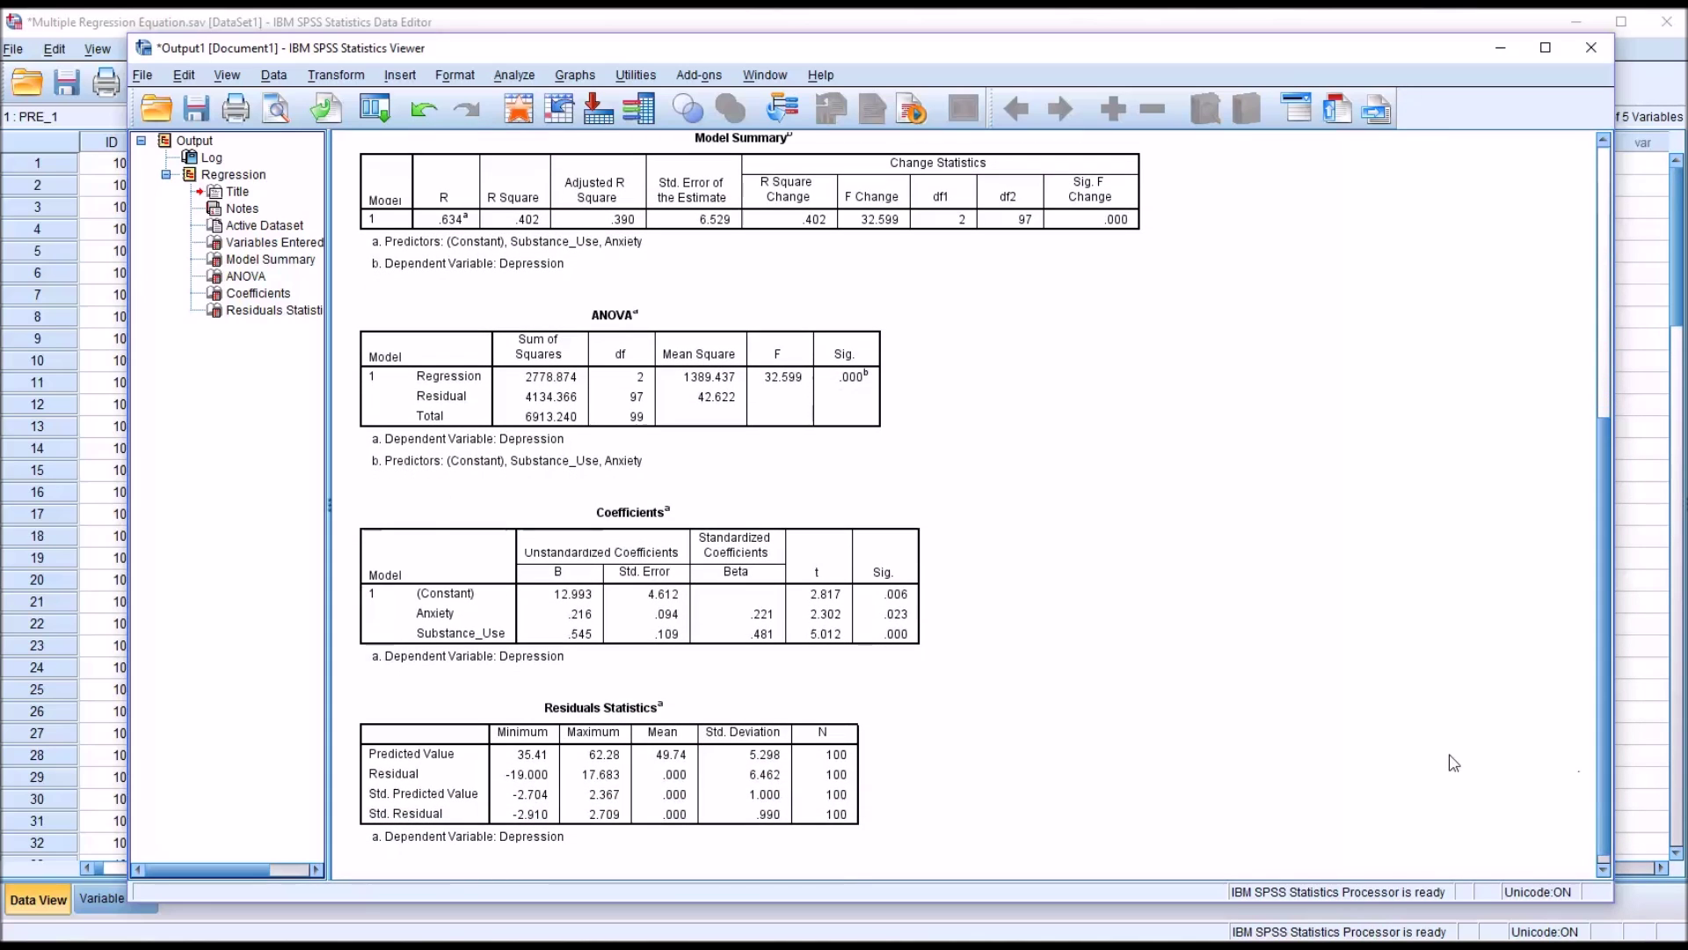
left_click(774, 598)
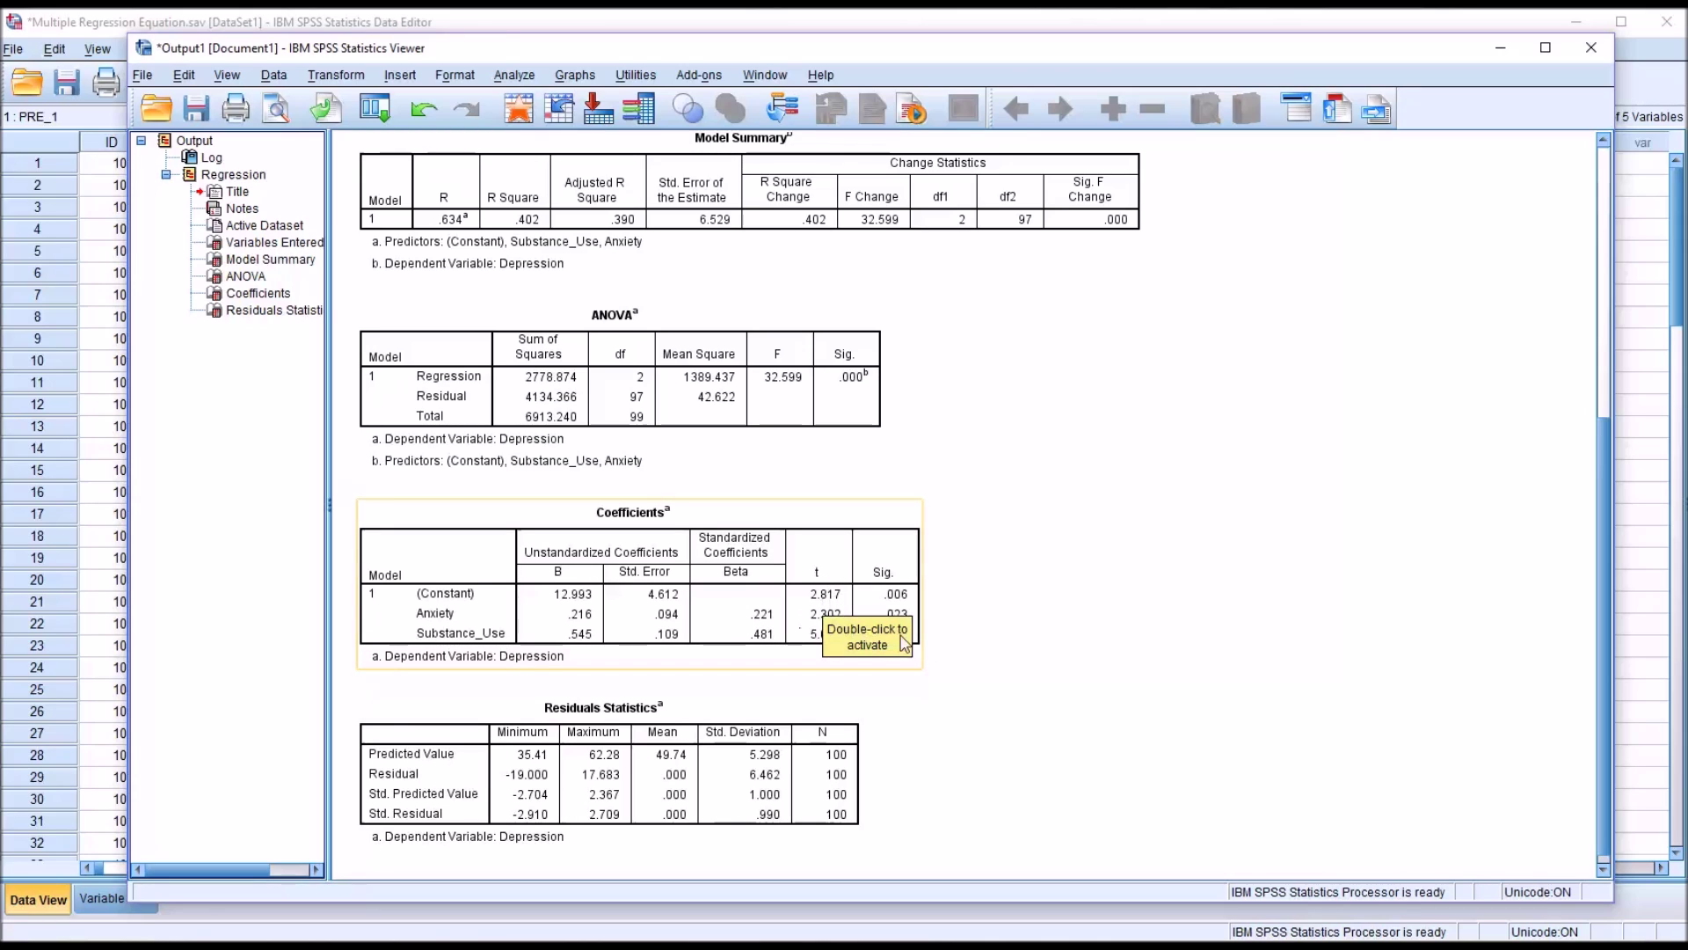
left_click(1070, 712)
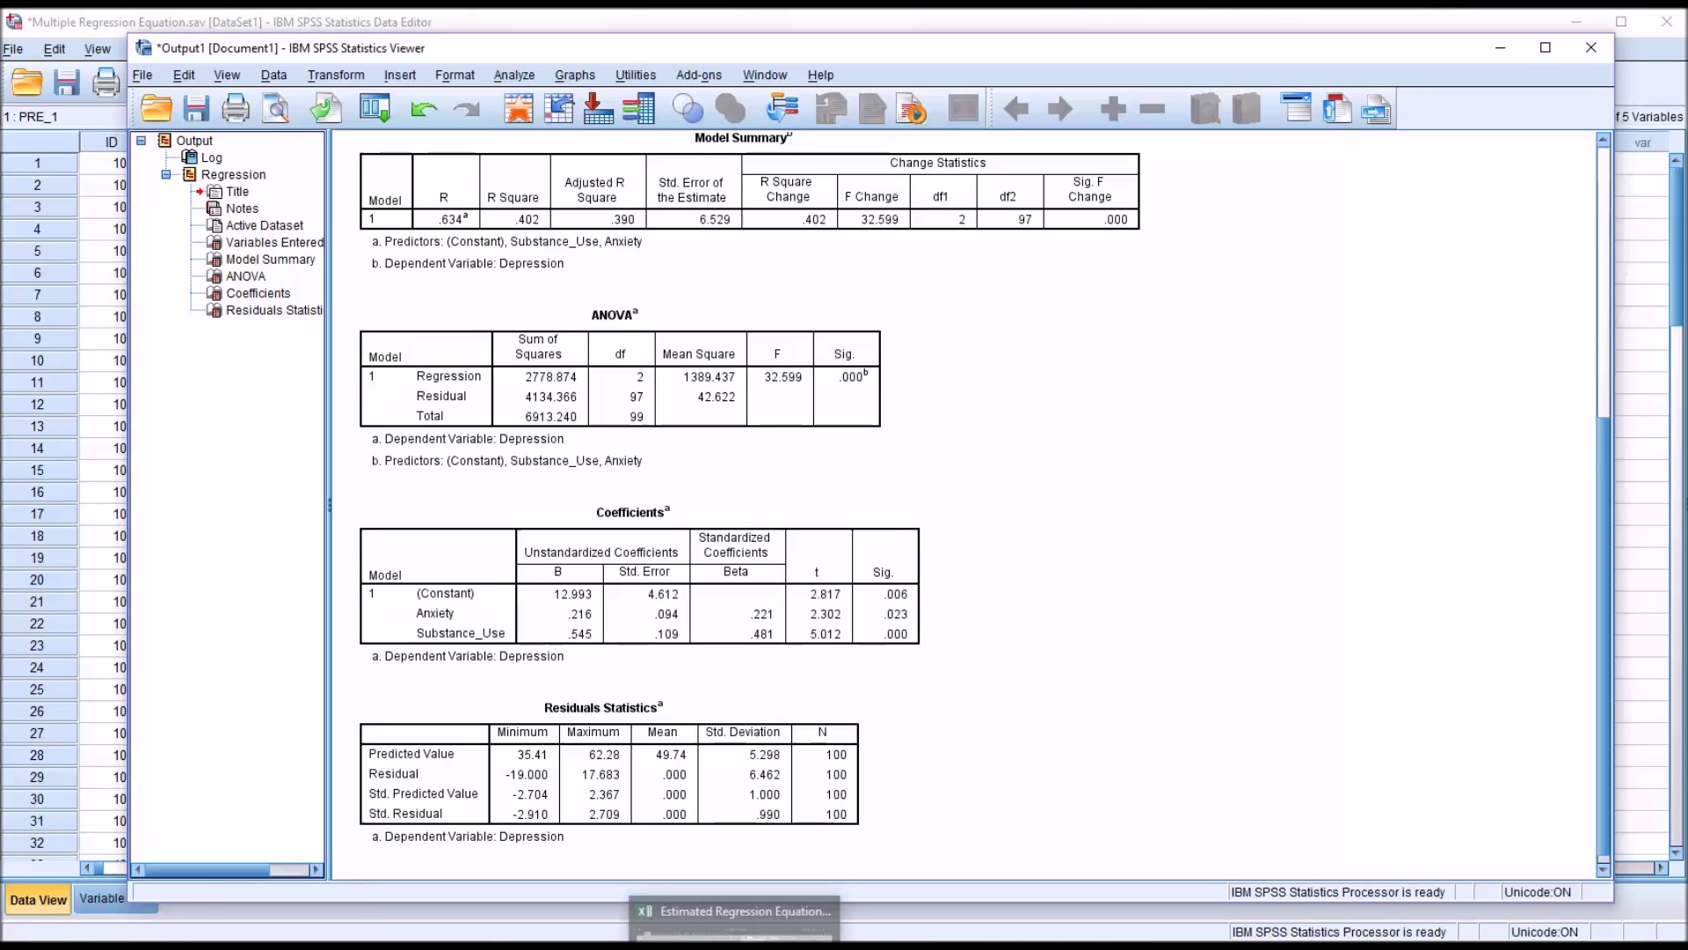
Switch to Excel to view the two-predictor regression equation, and return to the Coefficients table in the SPSS output.
left_click(734, 916)
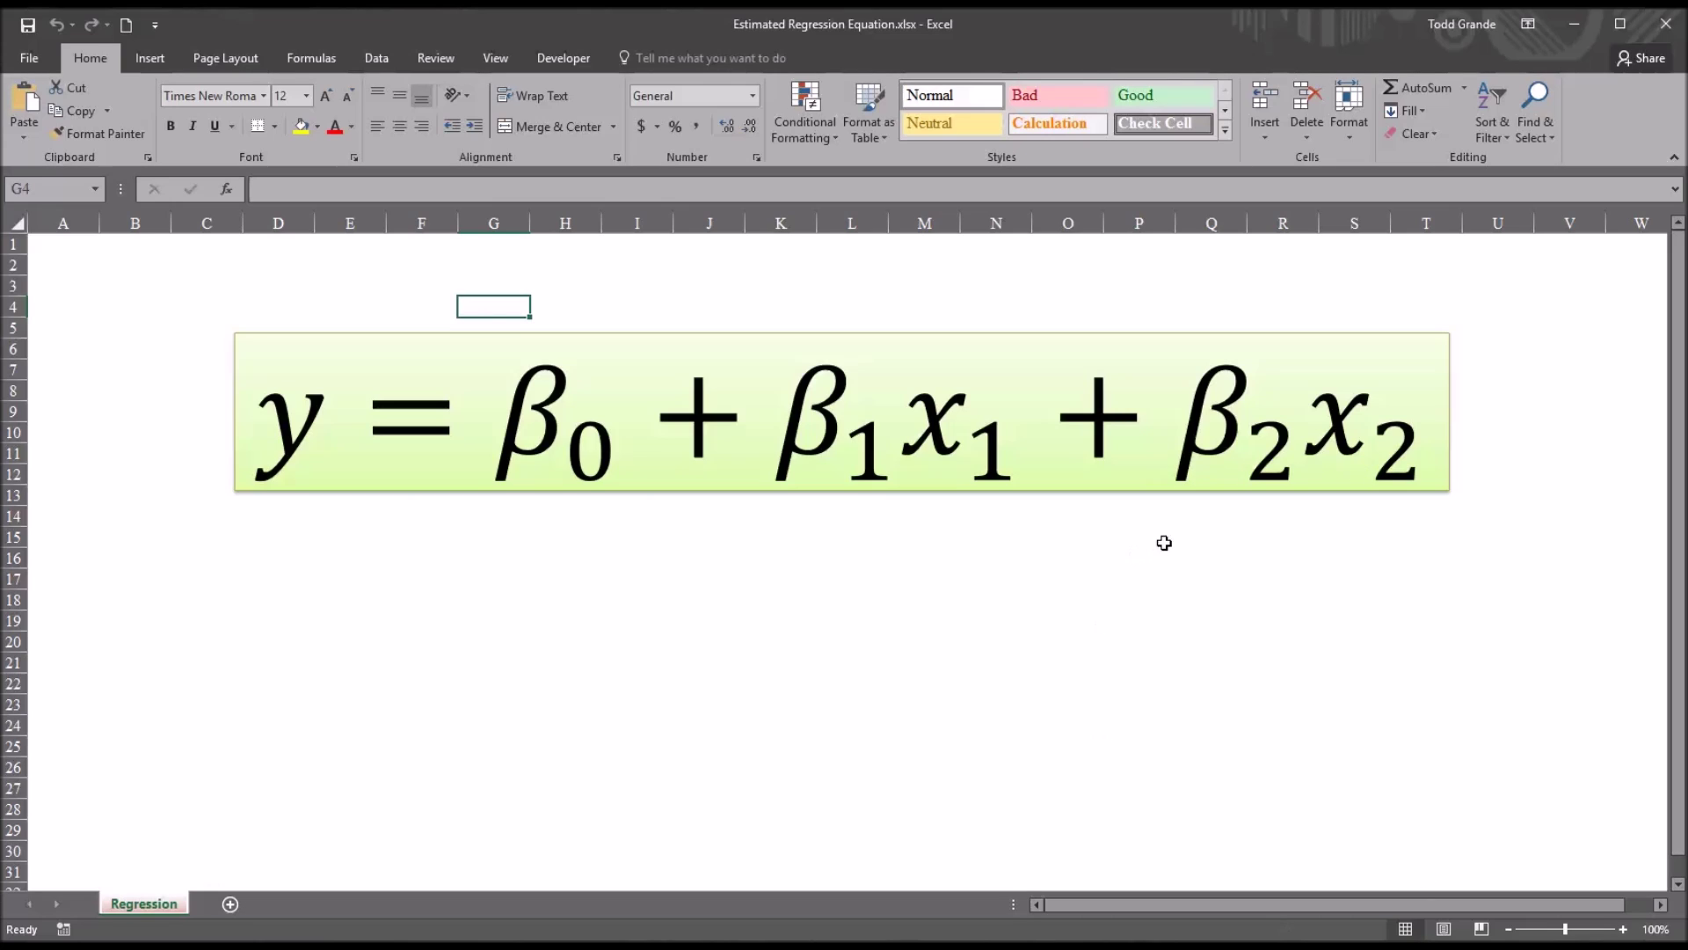
left_click(1577, 30)
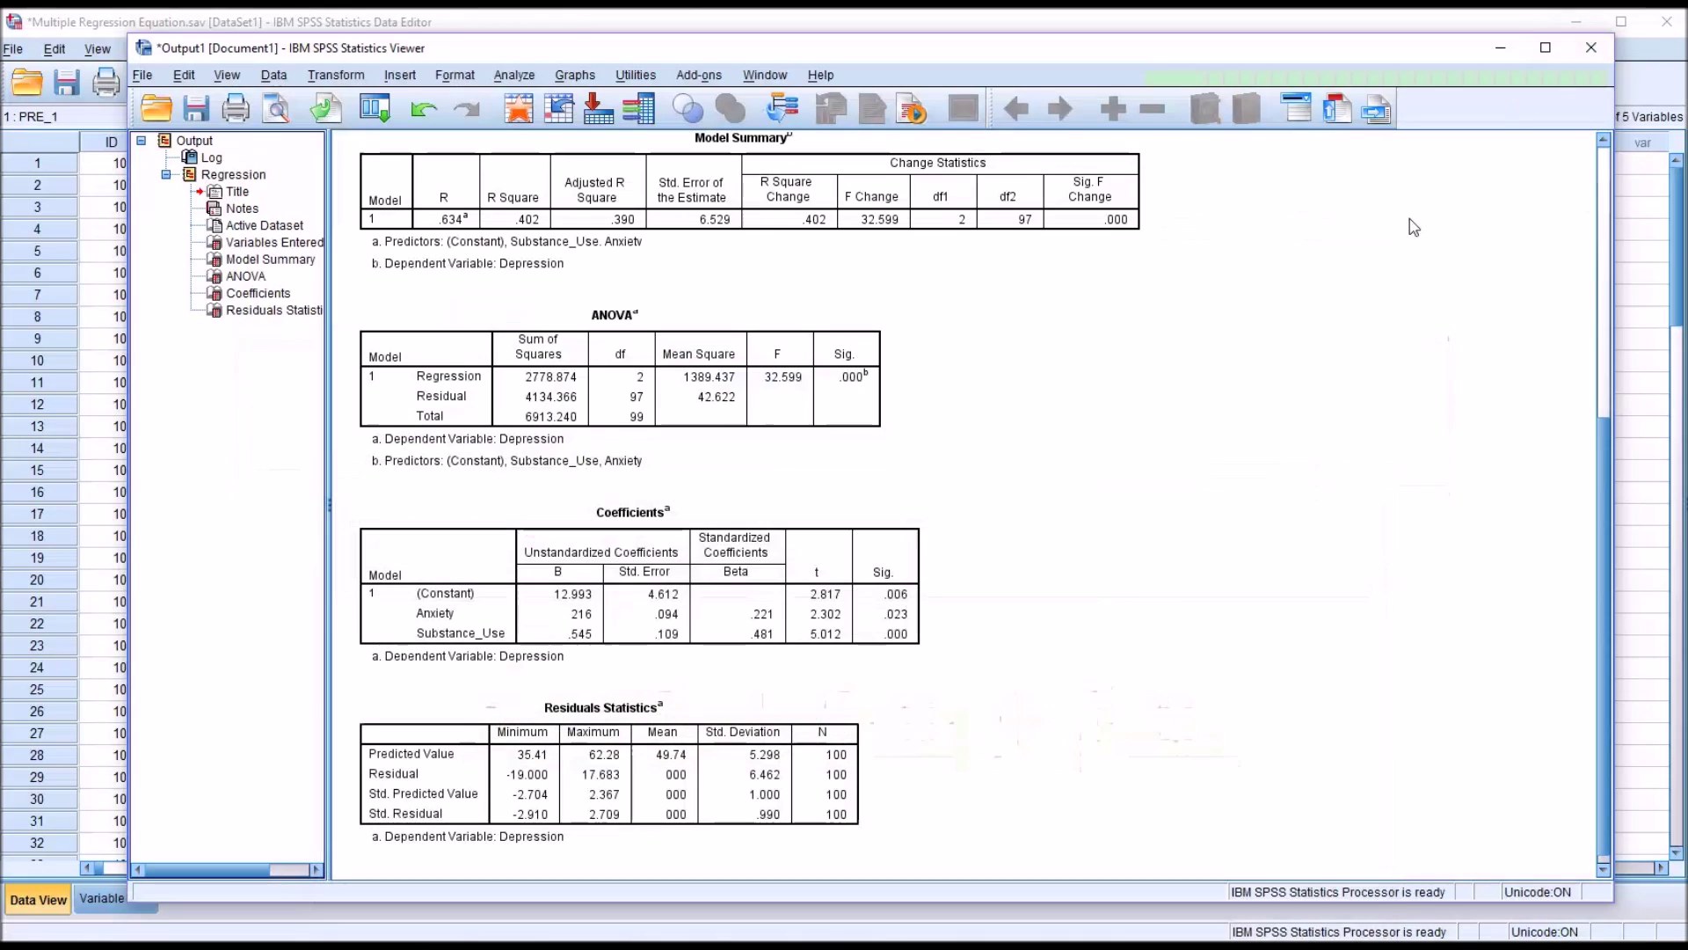
left_click(726, 506)
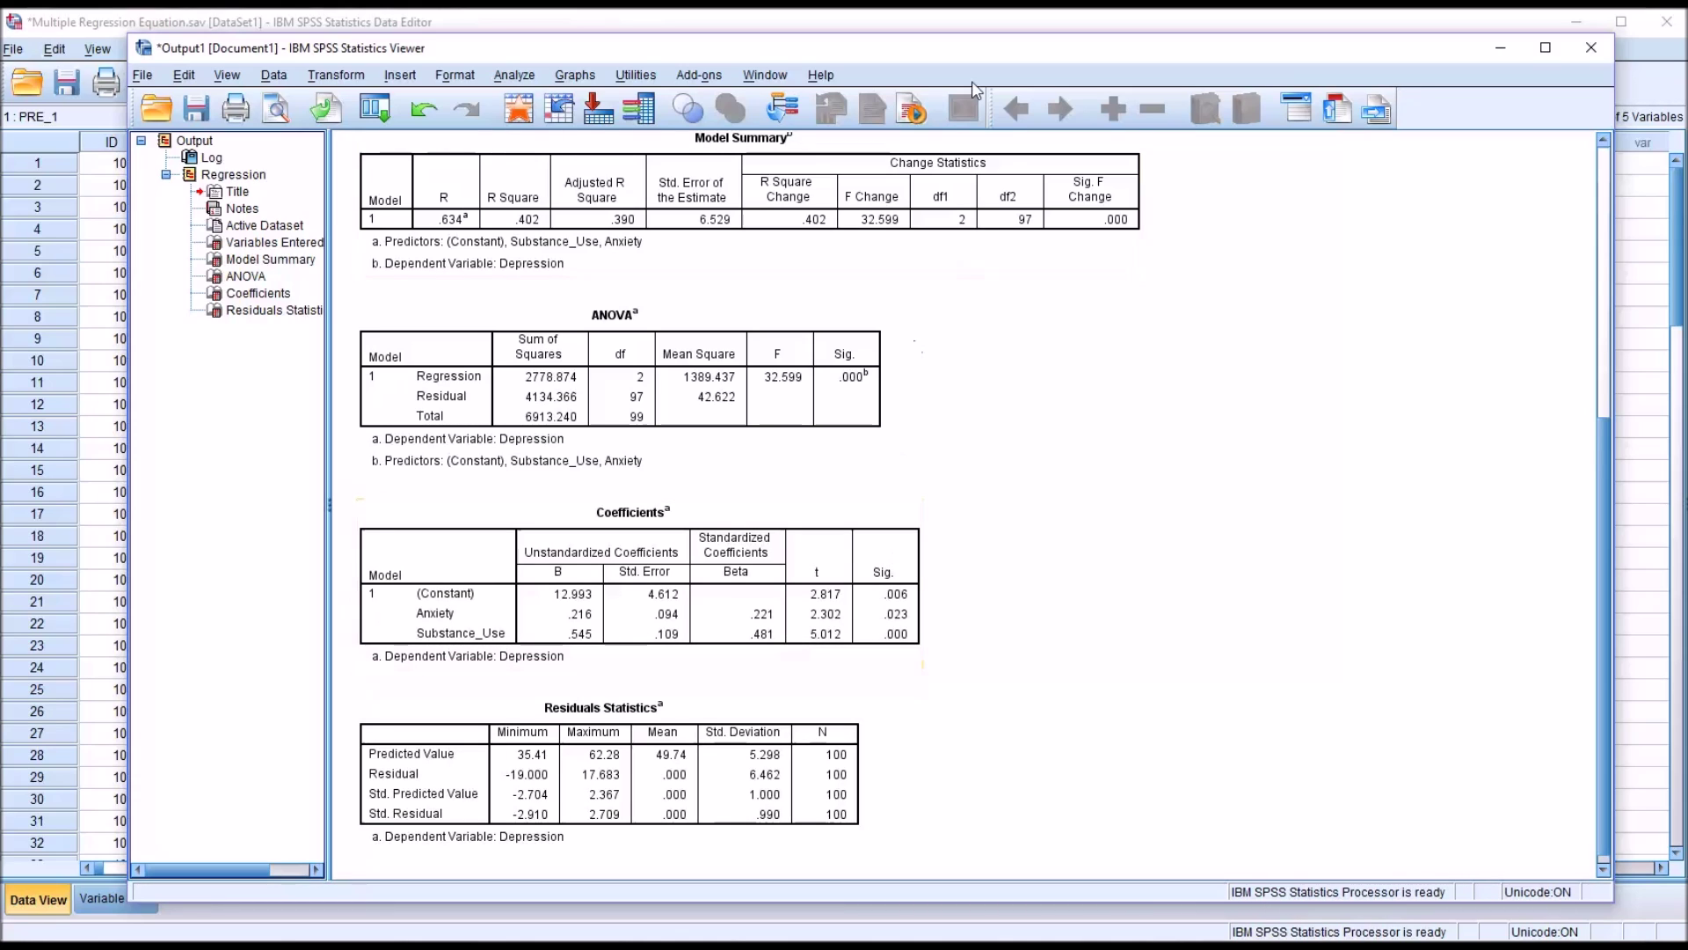
Return to the data and compare the first case's Depression score with its predicted value in PRE_1.
left_click(1500, 47)
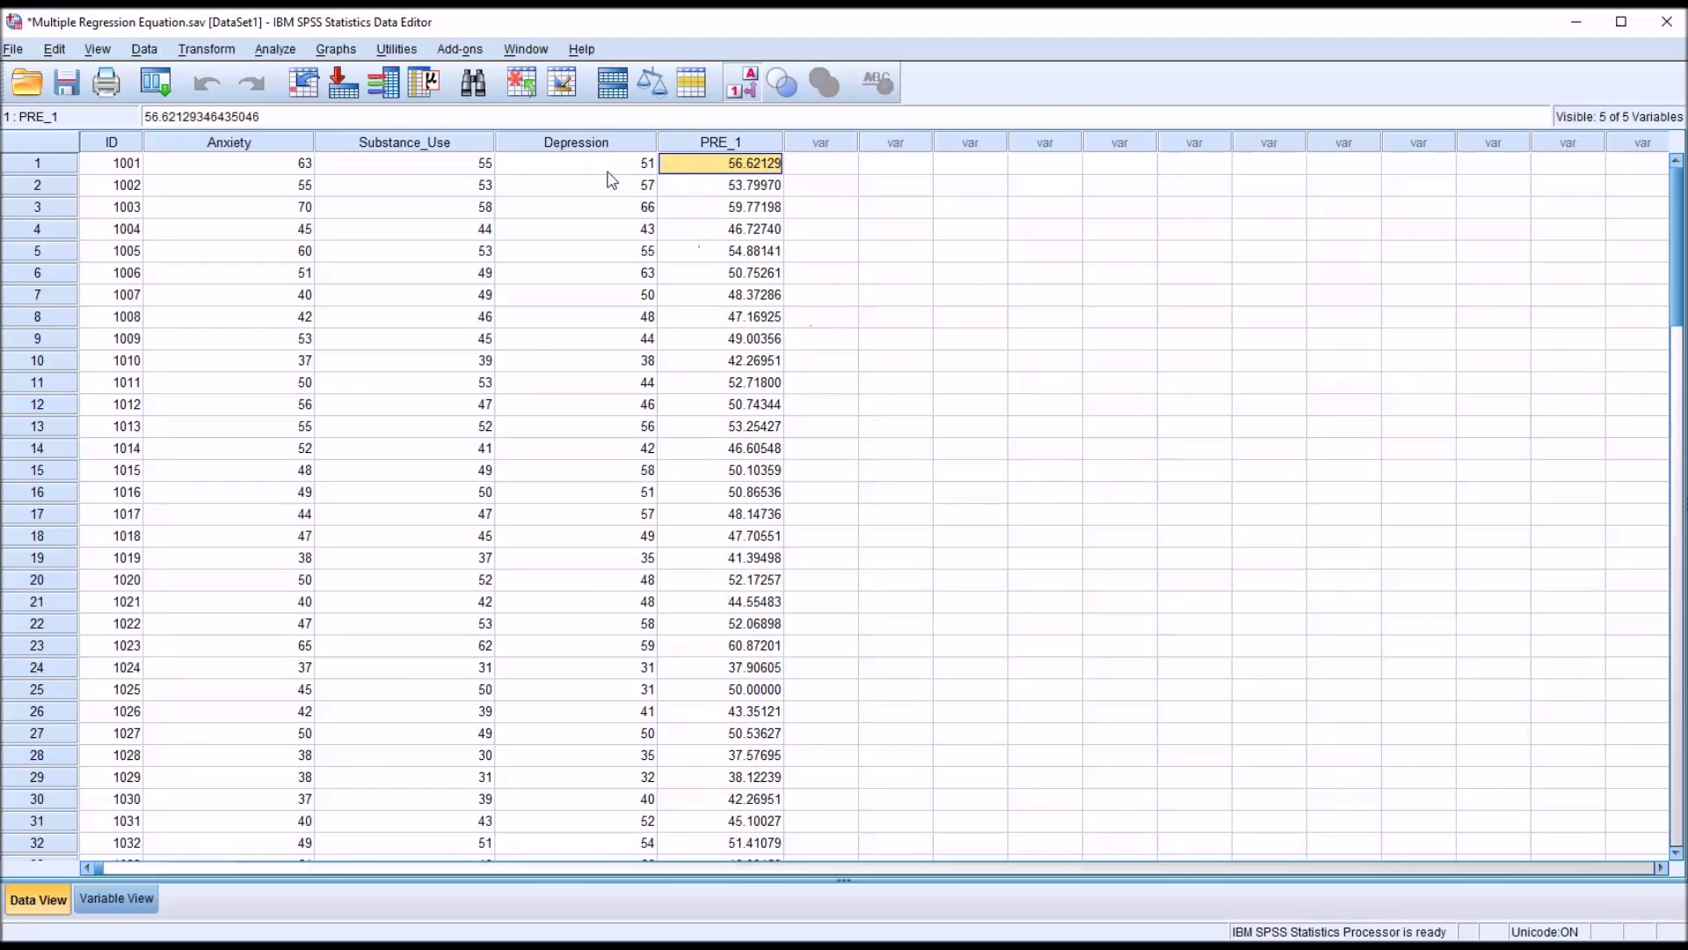
left_click(561, 169)
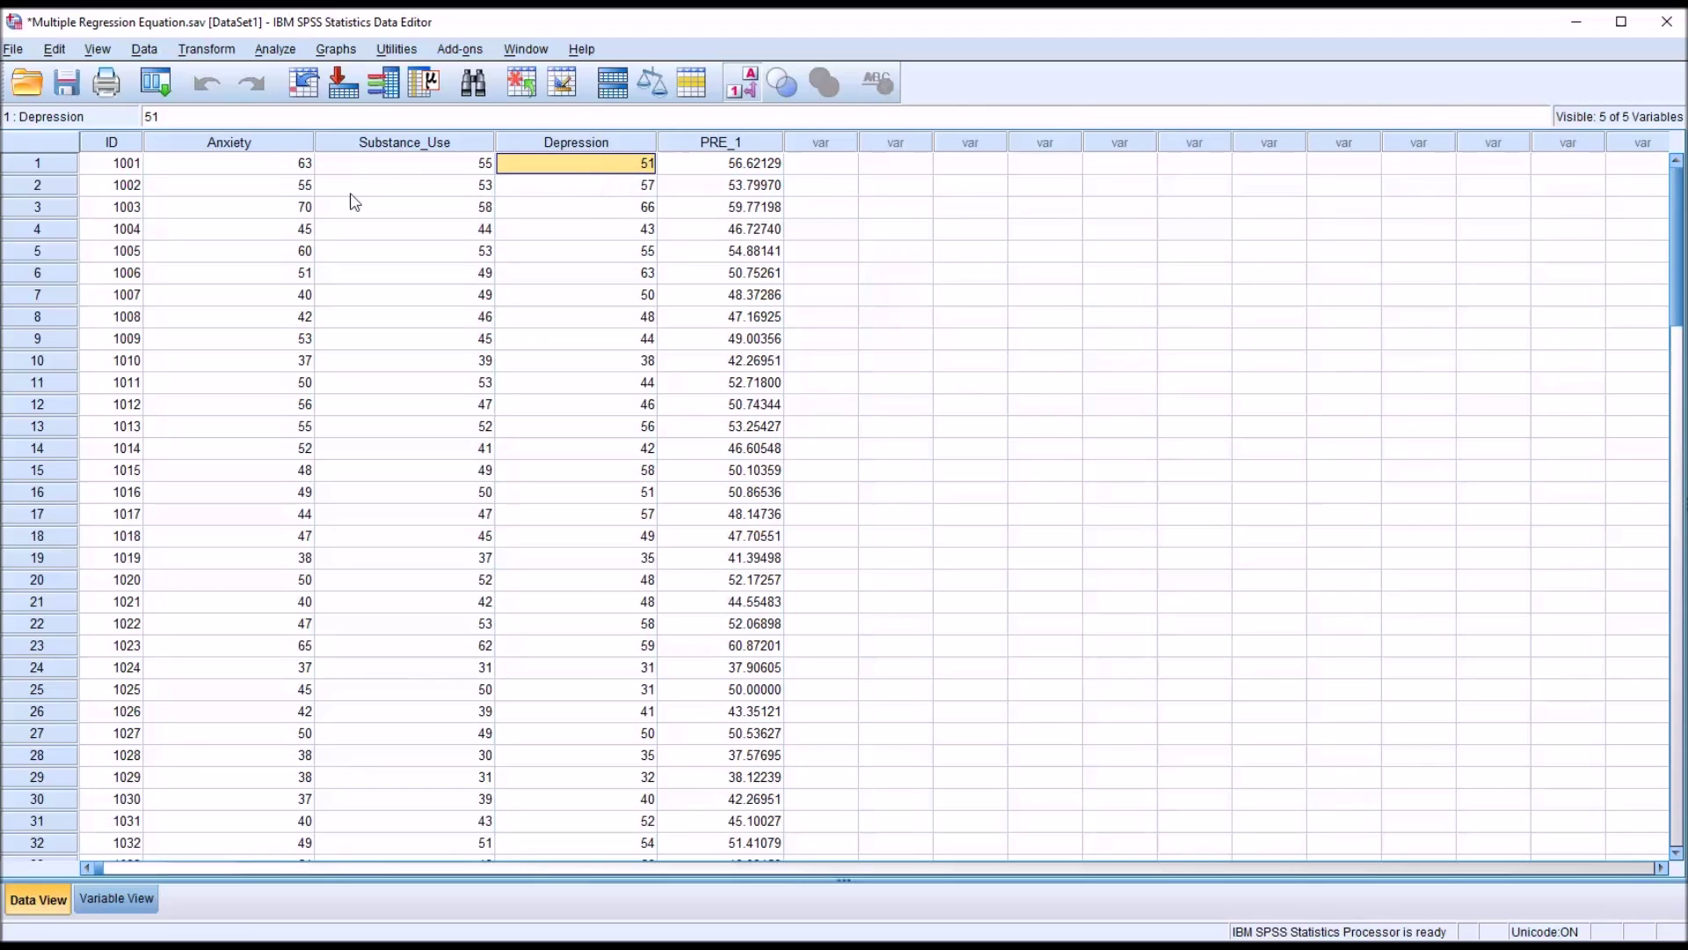
left_click(130, 172)
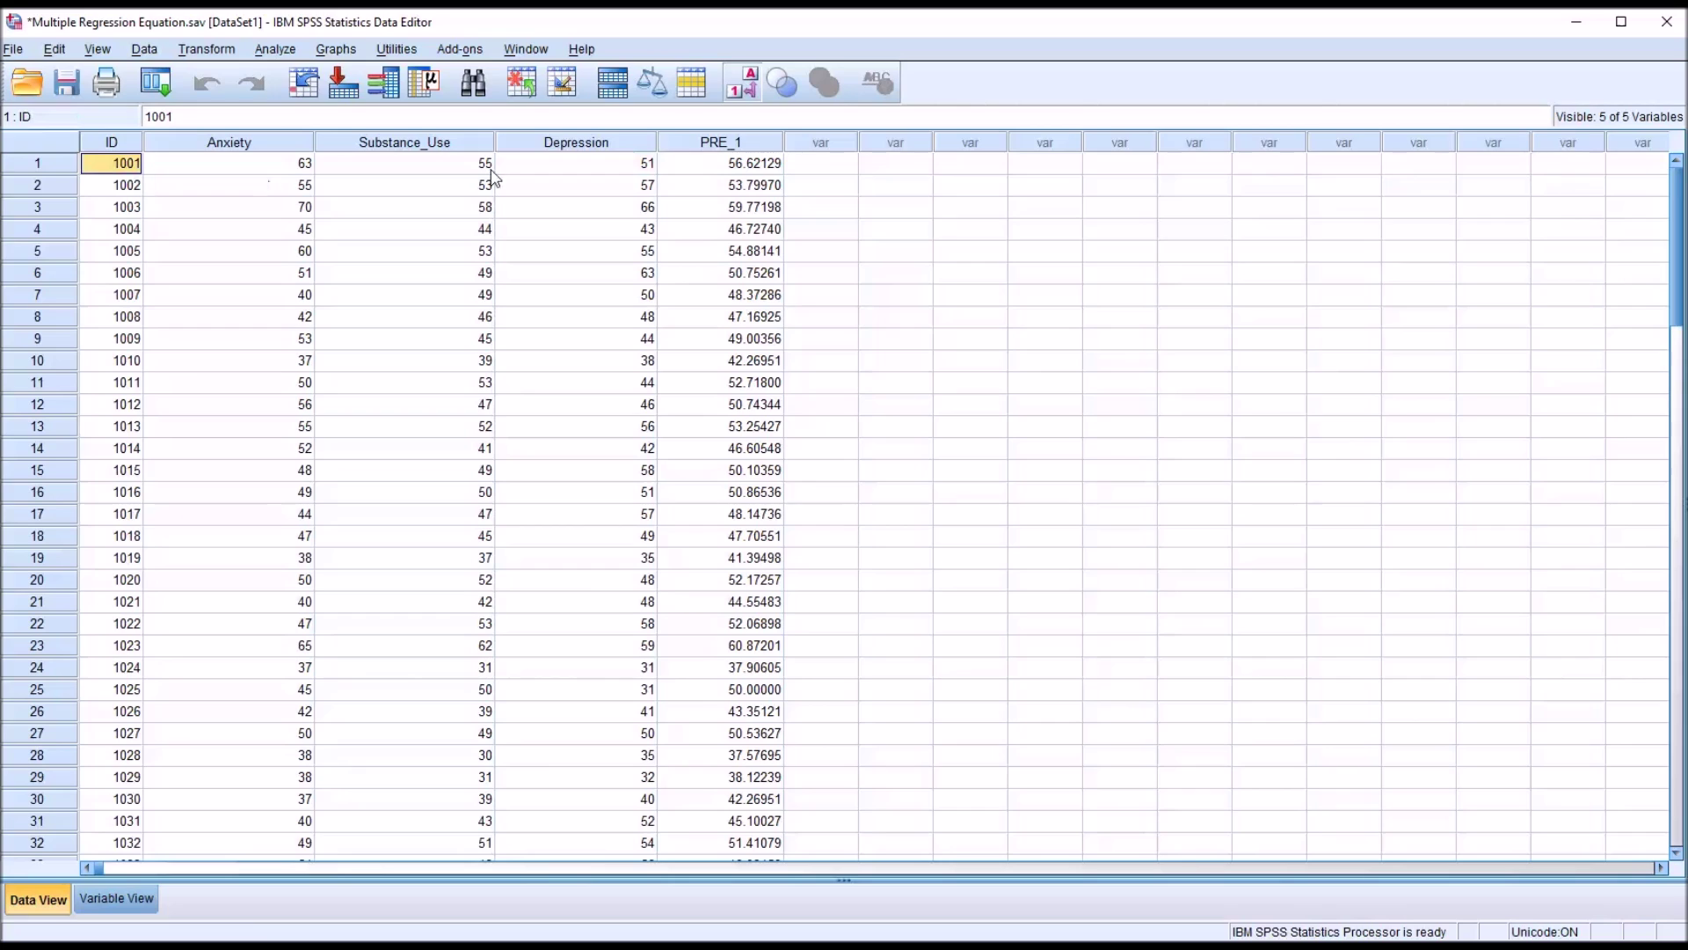
left_click(524, 173)
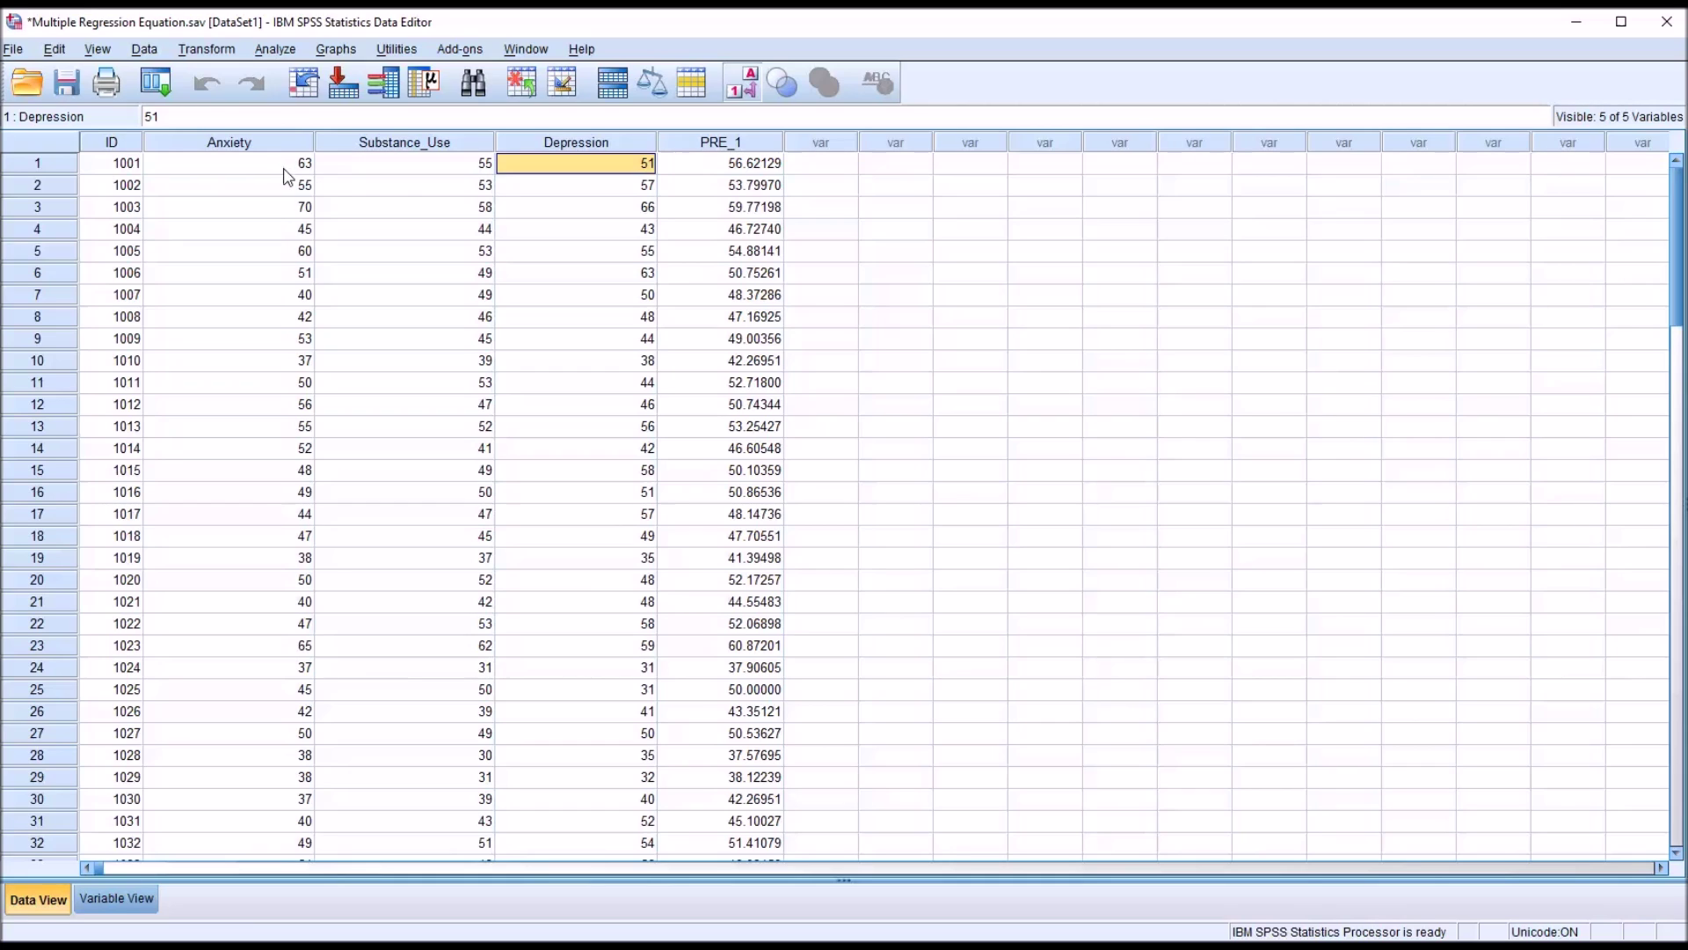
left_click(709, 171)
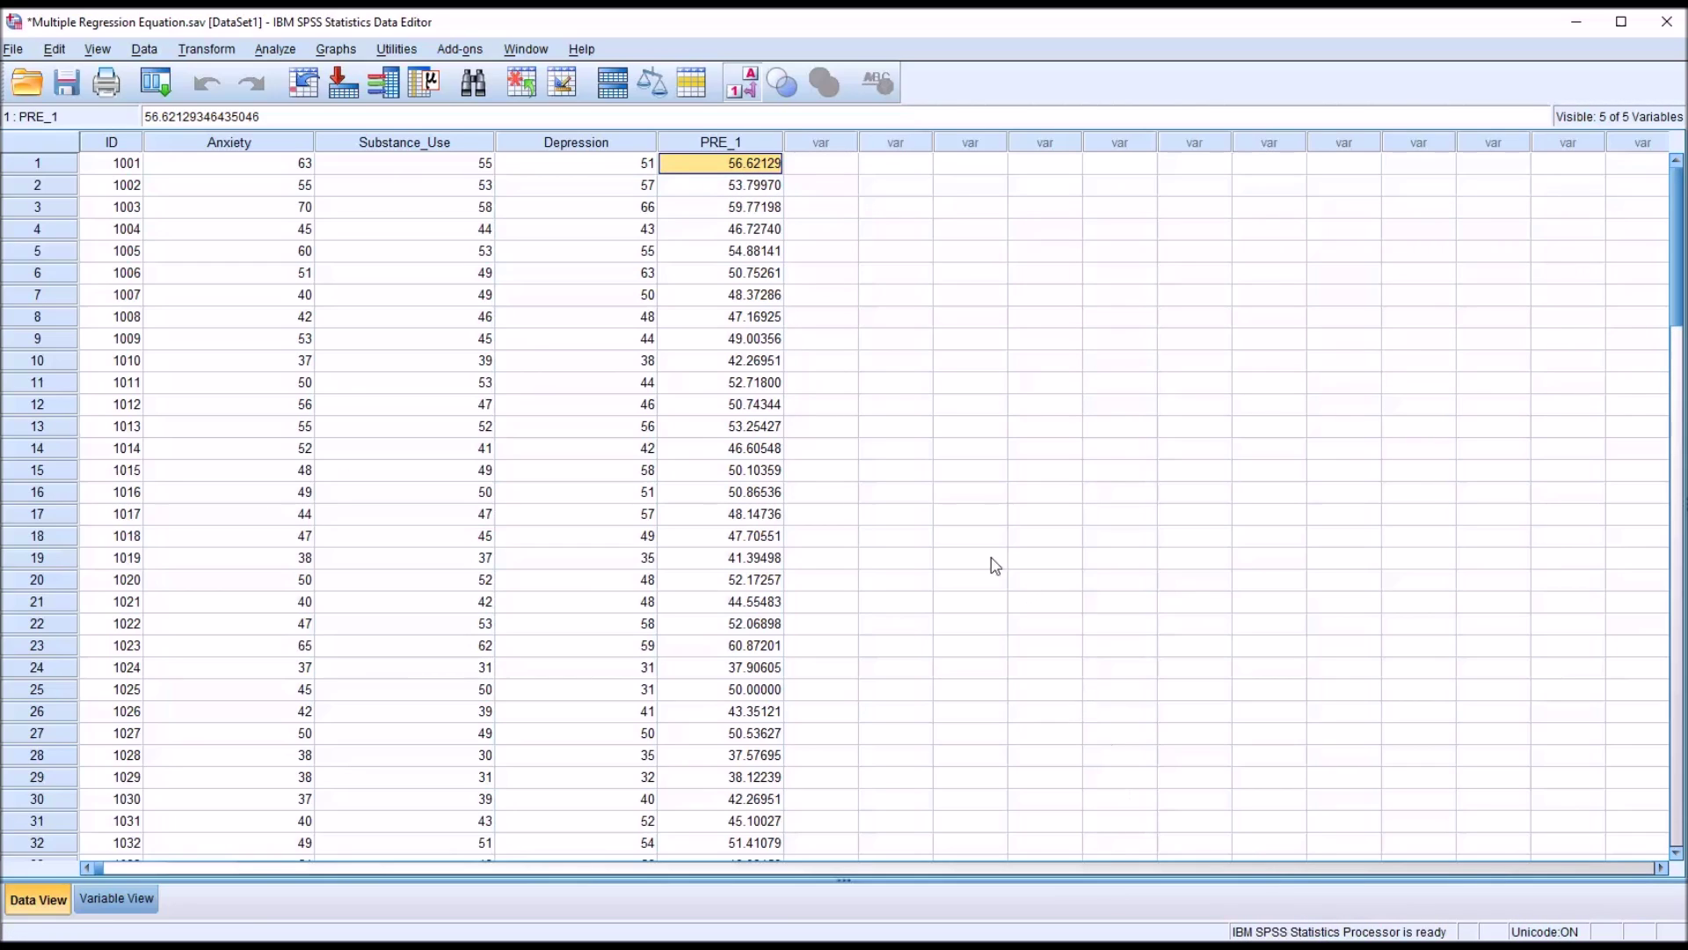
left_click(718, 145)
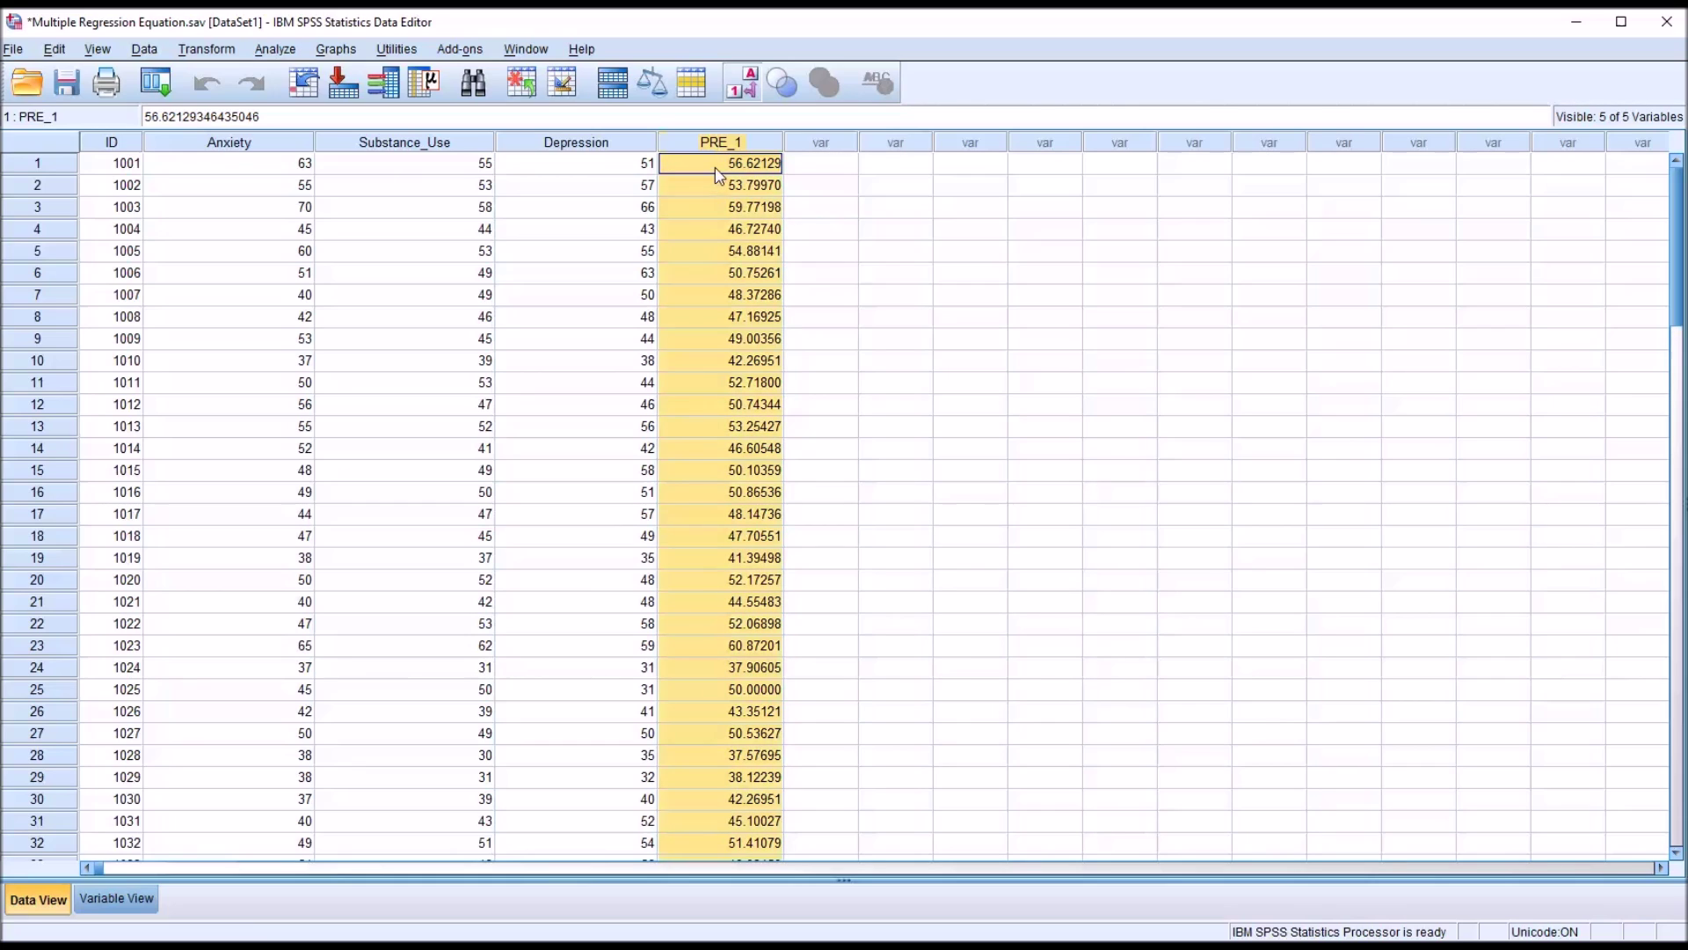
left_click(703, 164)
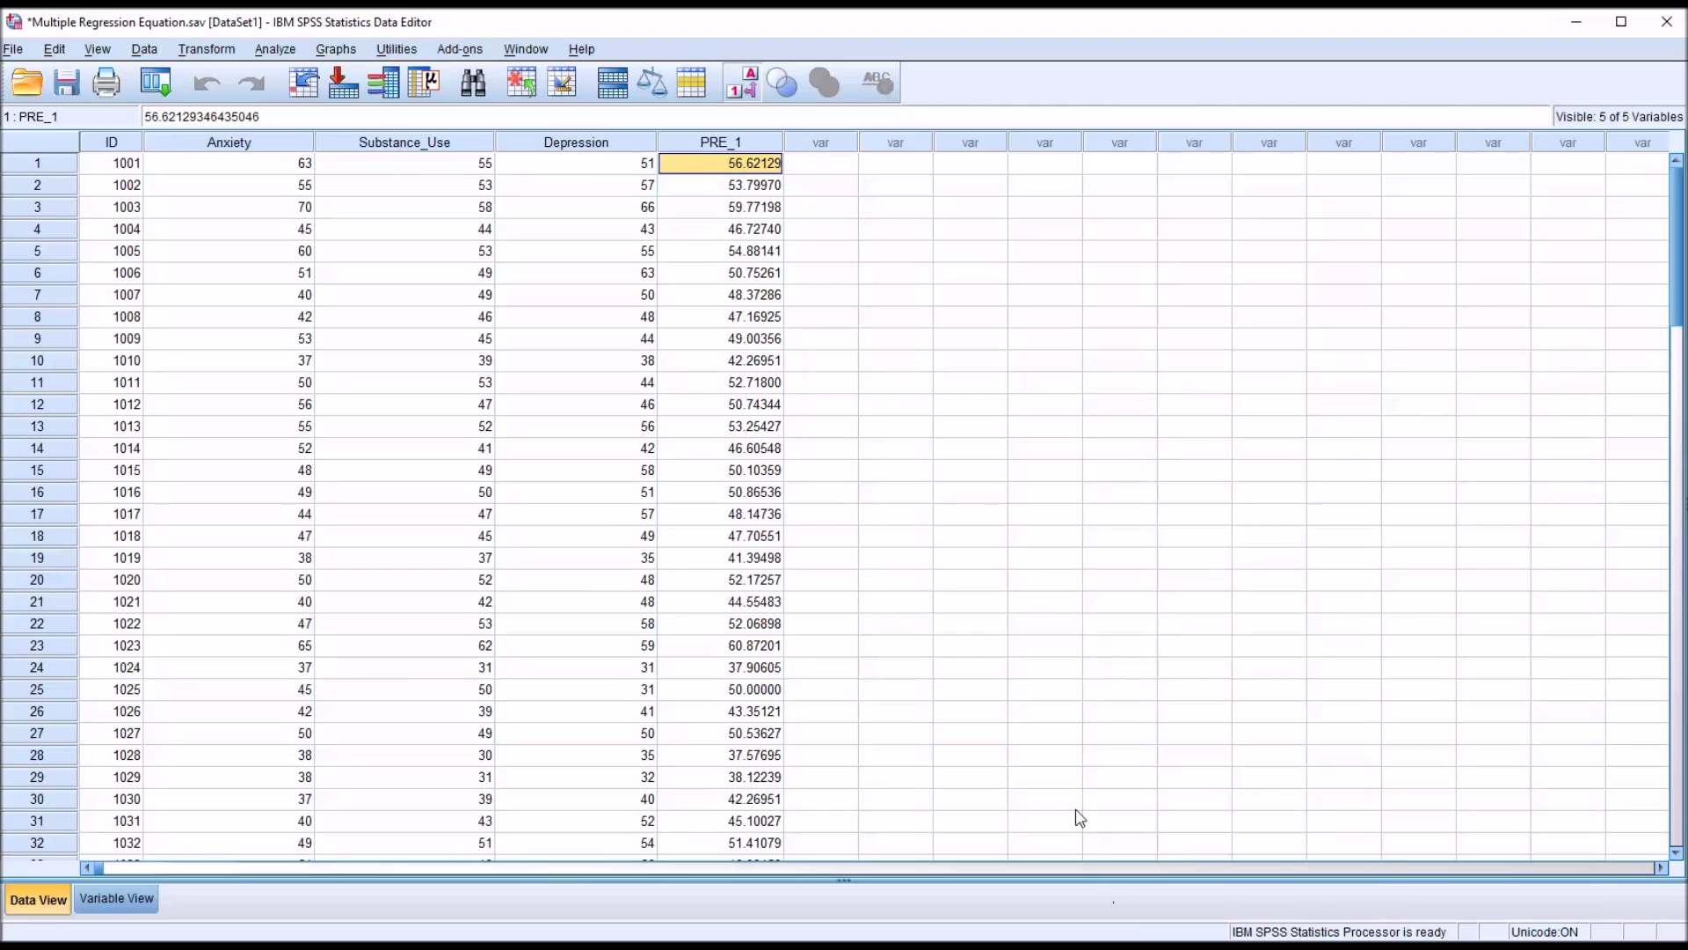
Start computing a new variable with Predicted_Value as the target name.
left_click(198, 51)
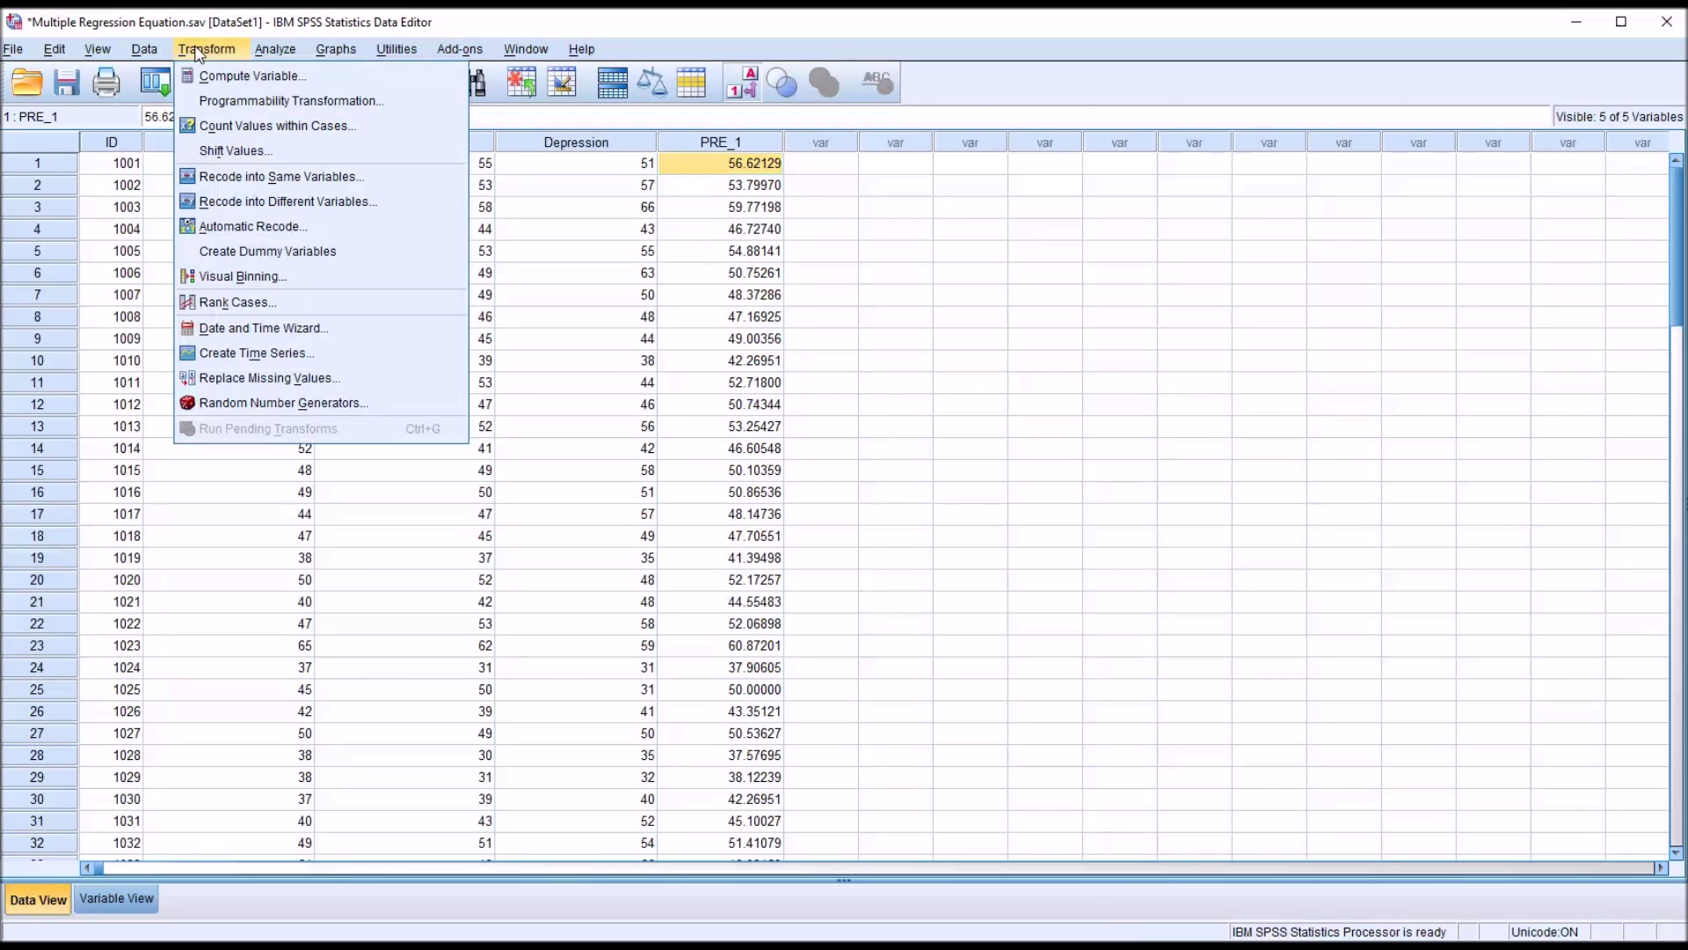
left_click(233, 77)
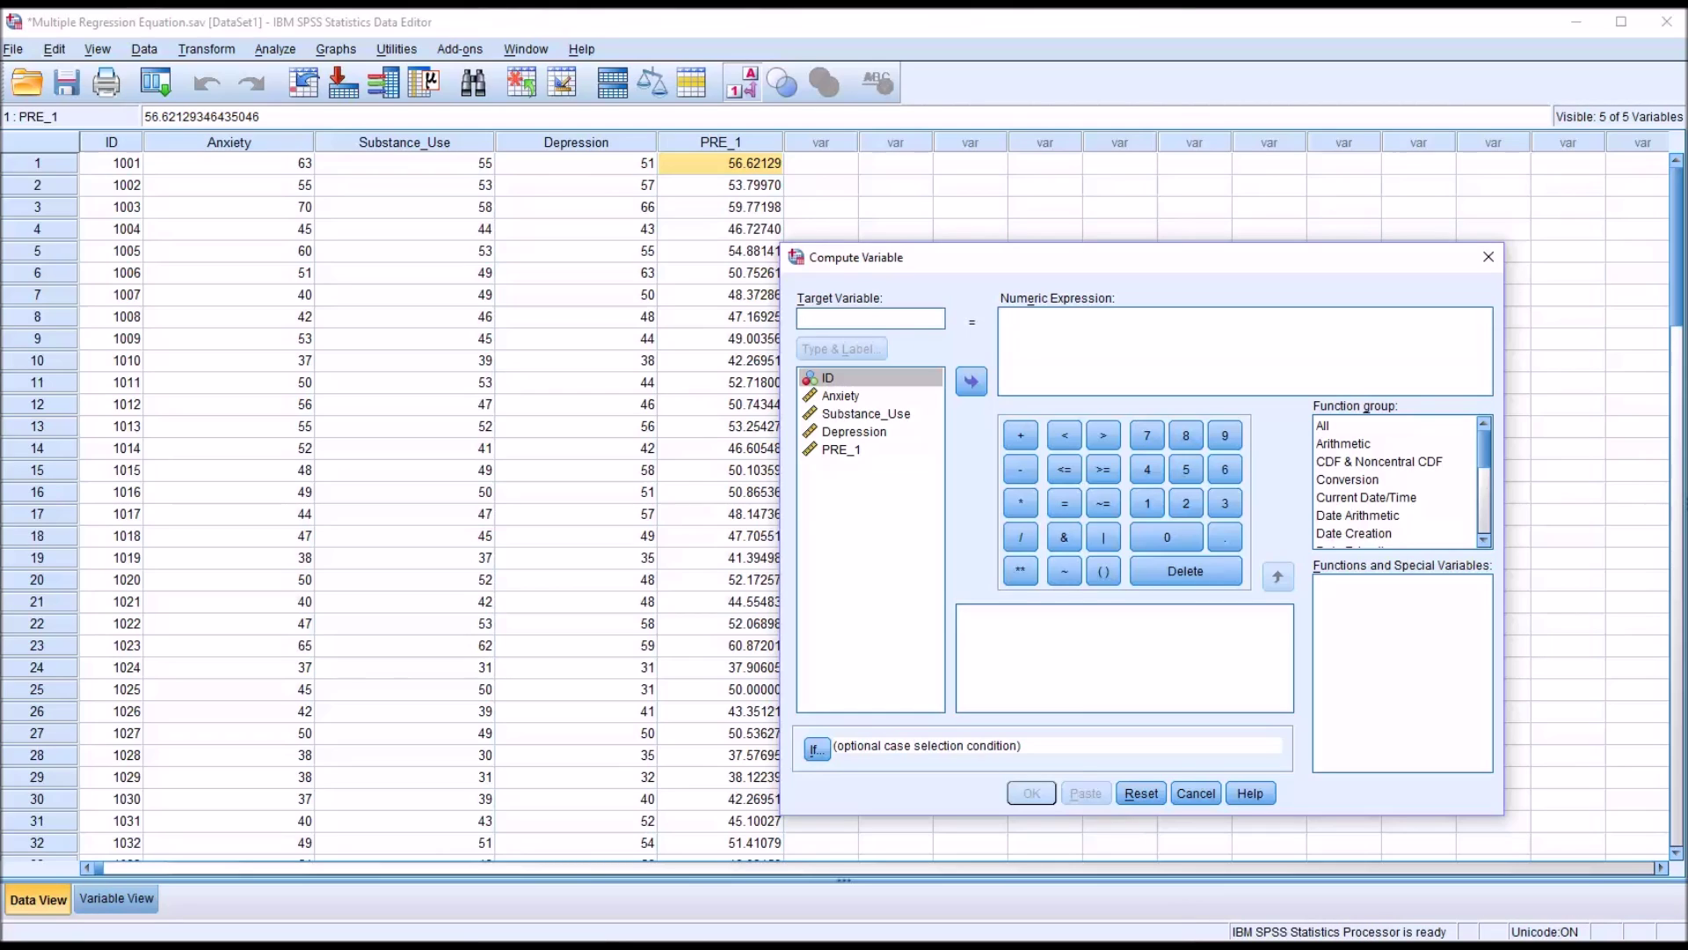
type("Predicted_Value")
Enter 12.993+(.216*Anxiety)+(.545*Substance_Use) as the numeric expression for Predicted_Value.
left_click(1002, 313)
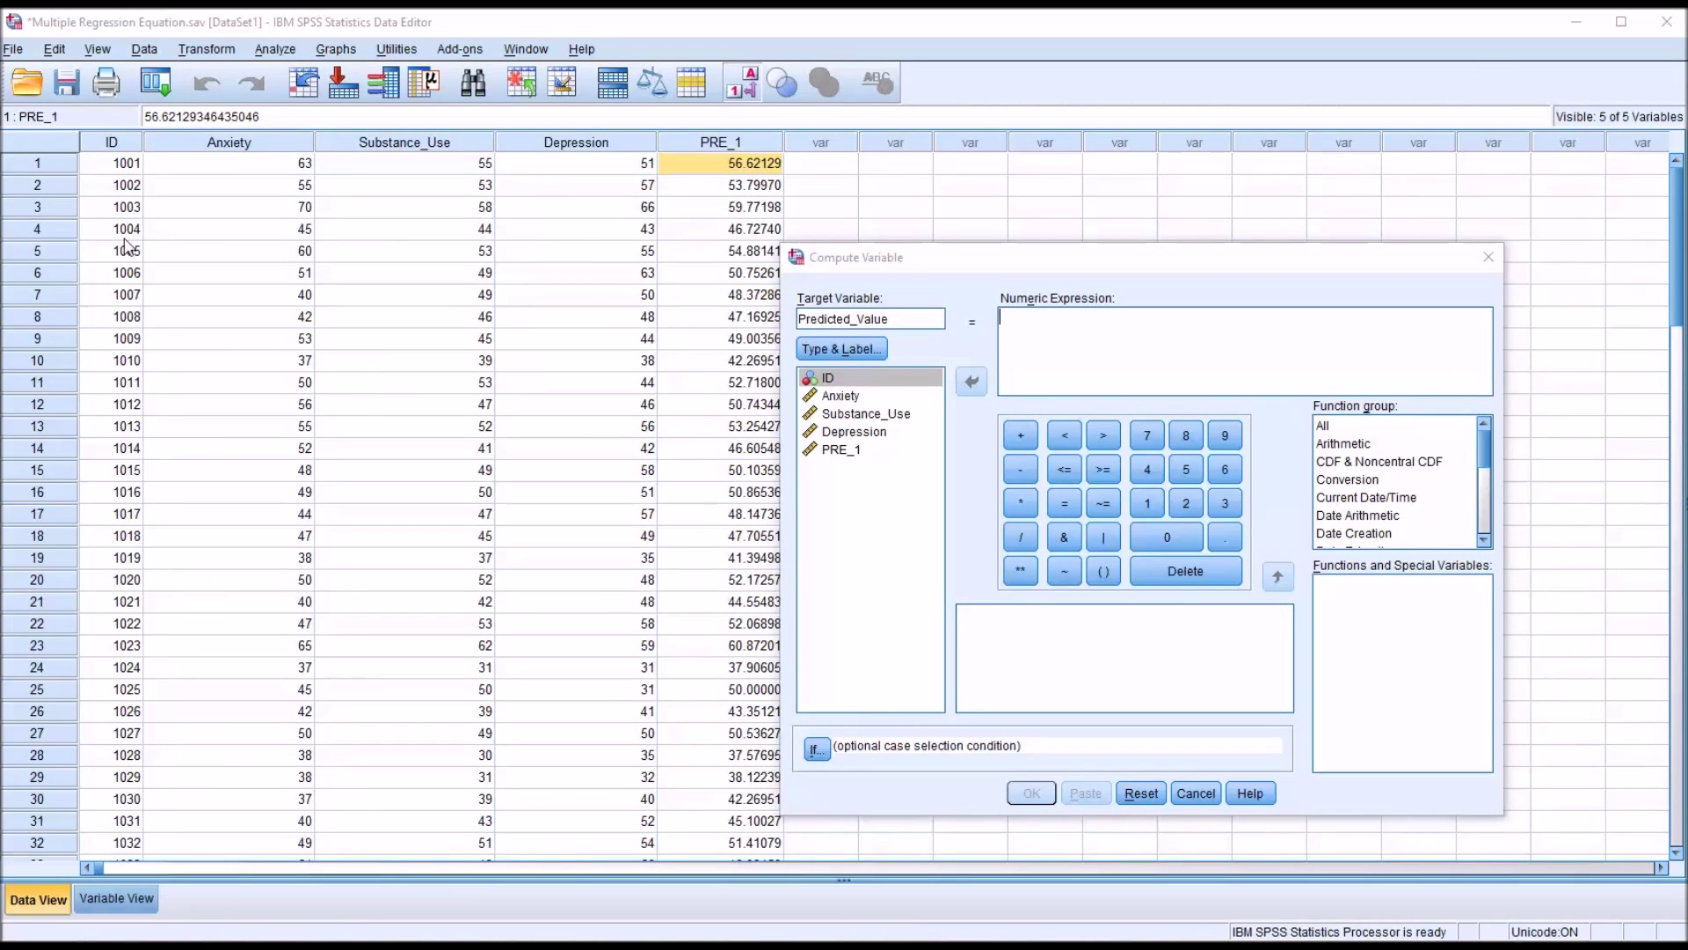
left_click(1023, 327)
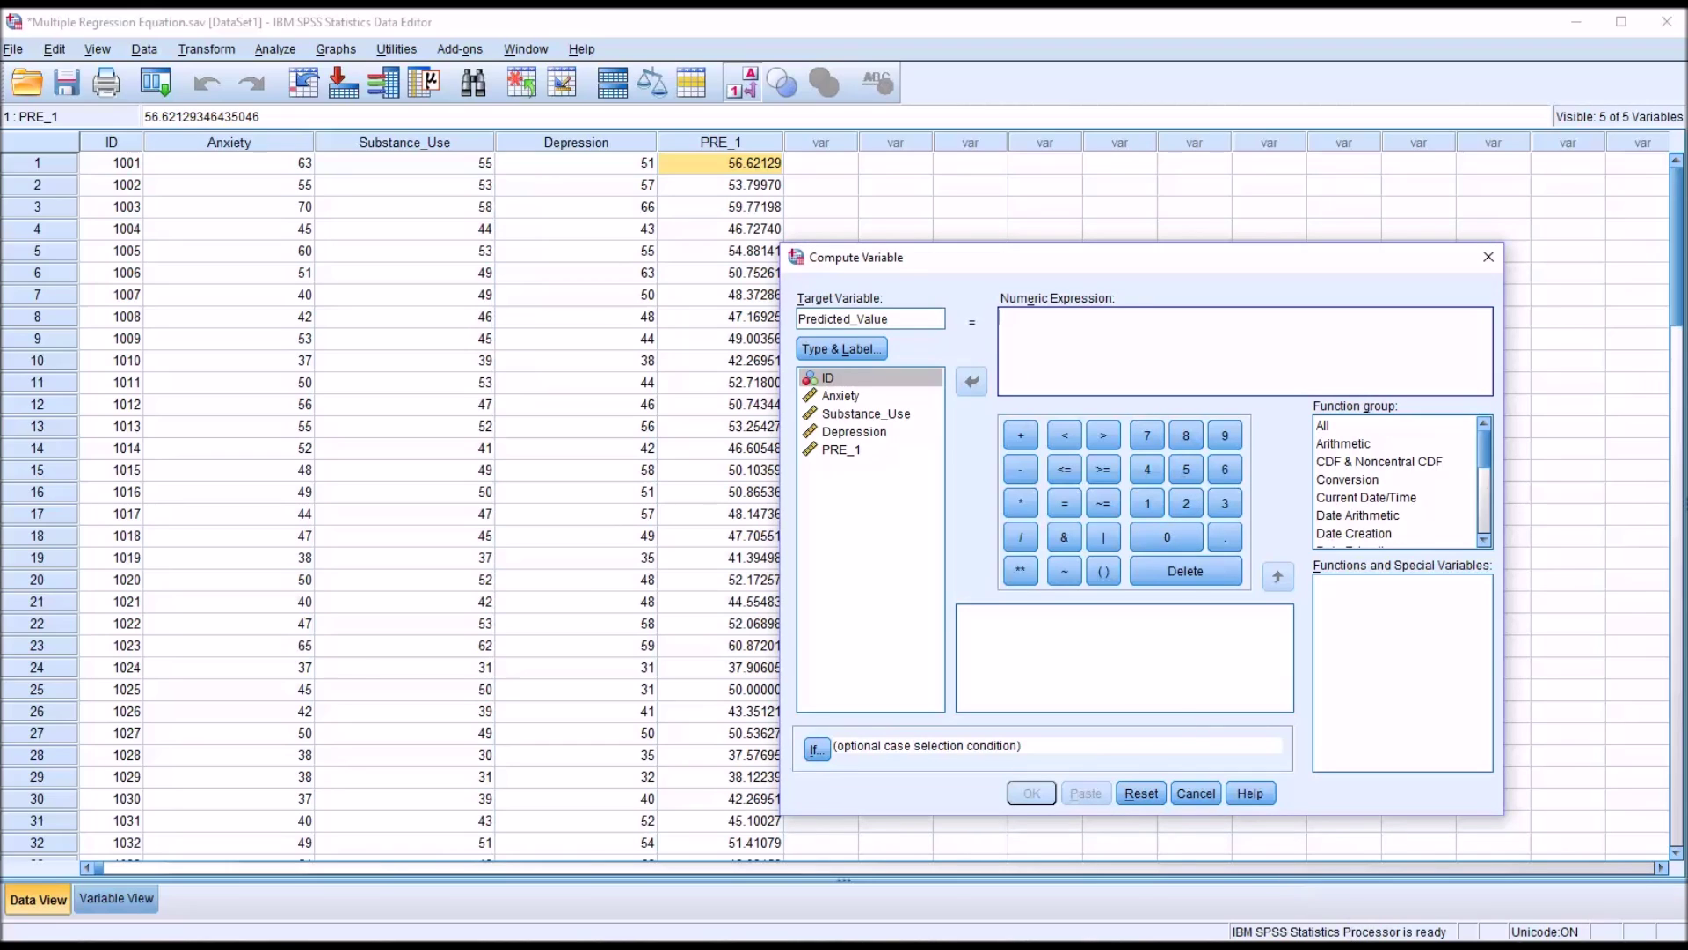
type("12")
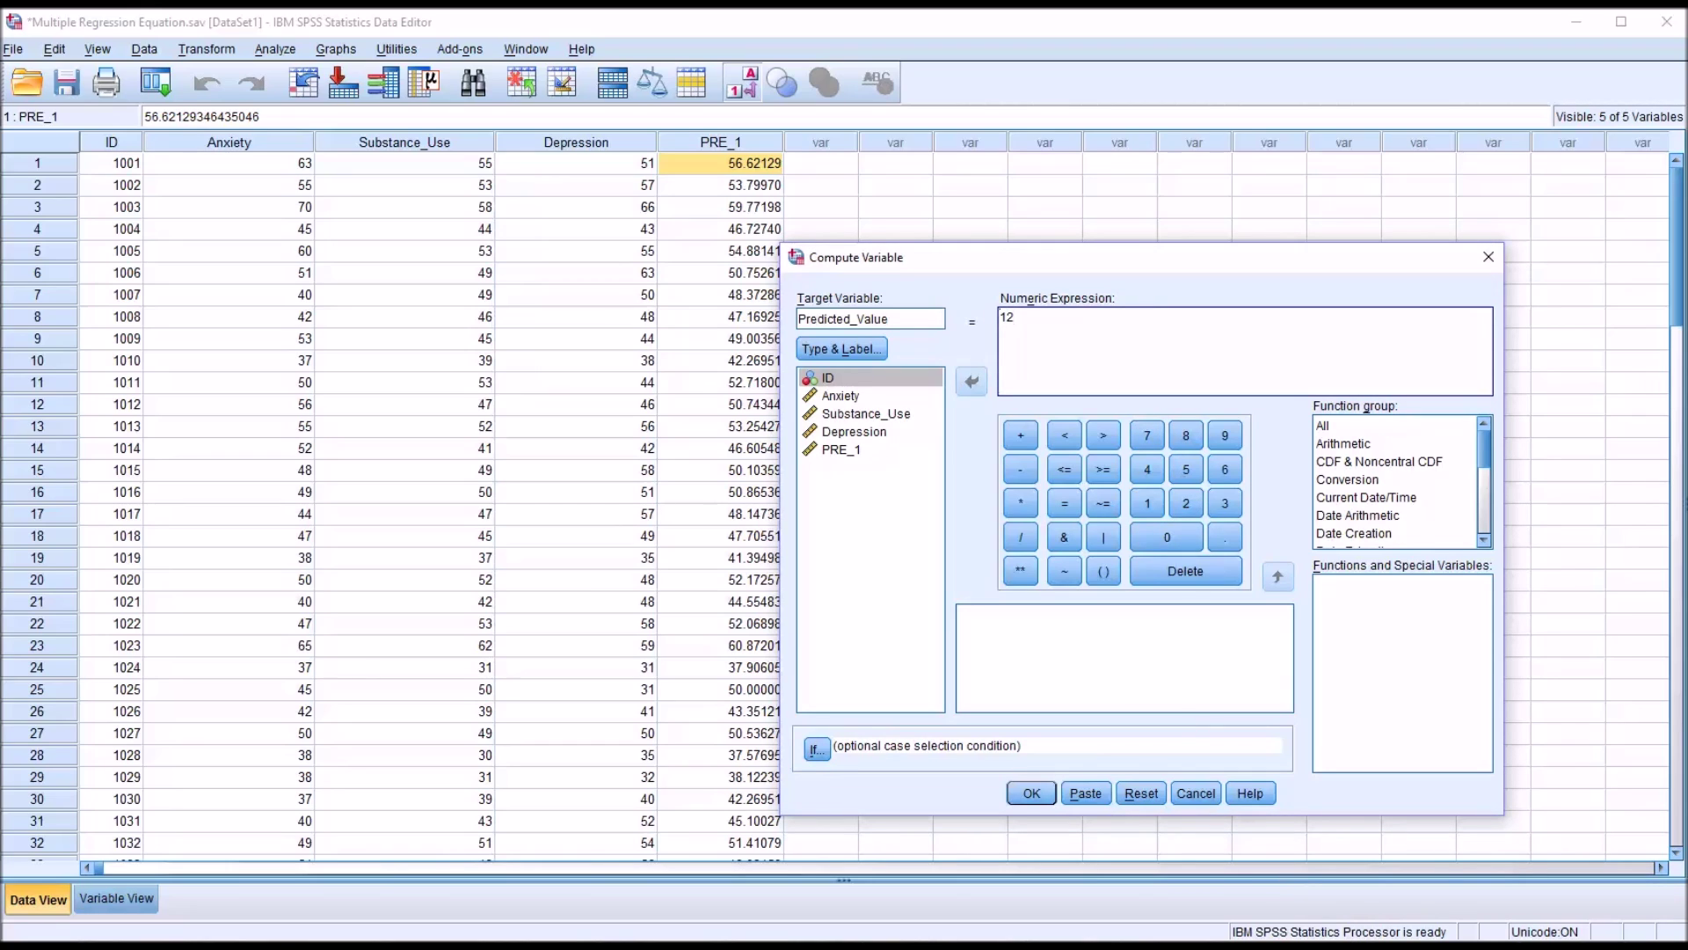
type(".993+(.216*")
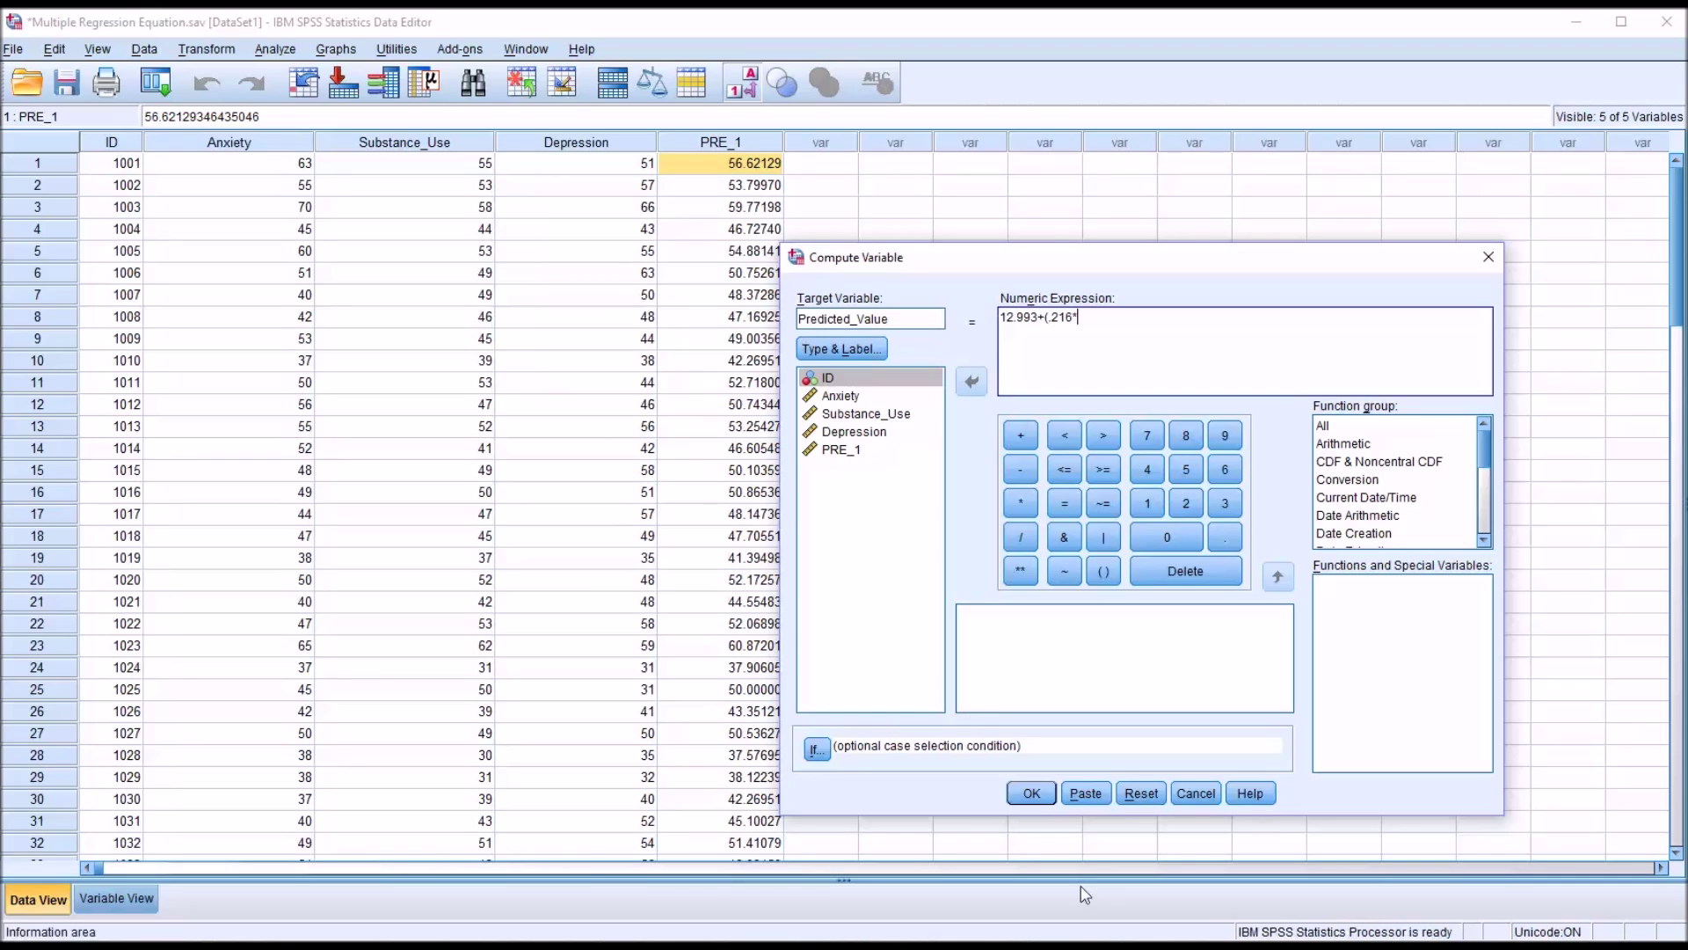
left_click_drag(840, 396, 1093, 325)
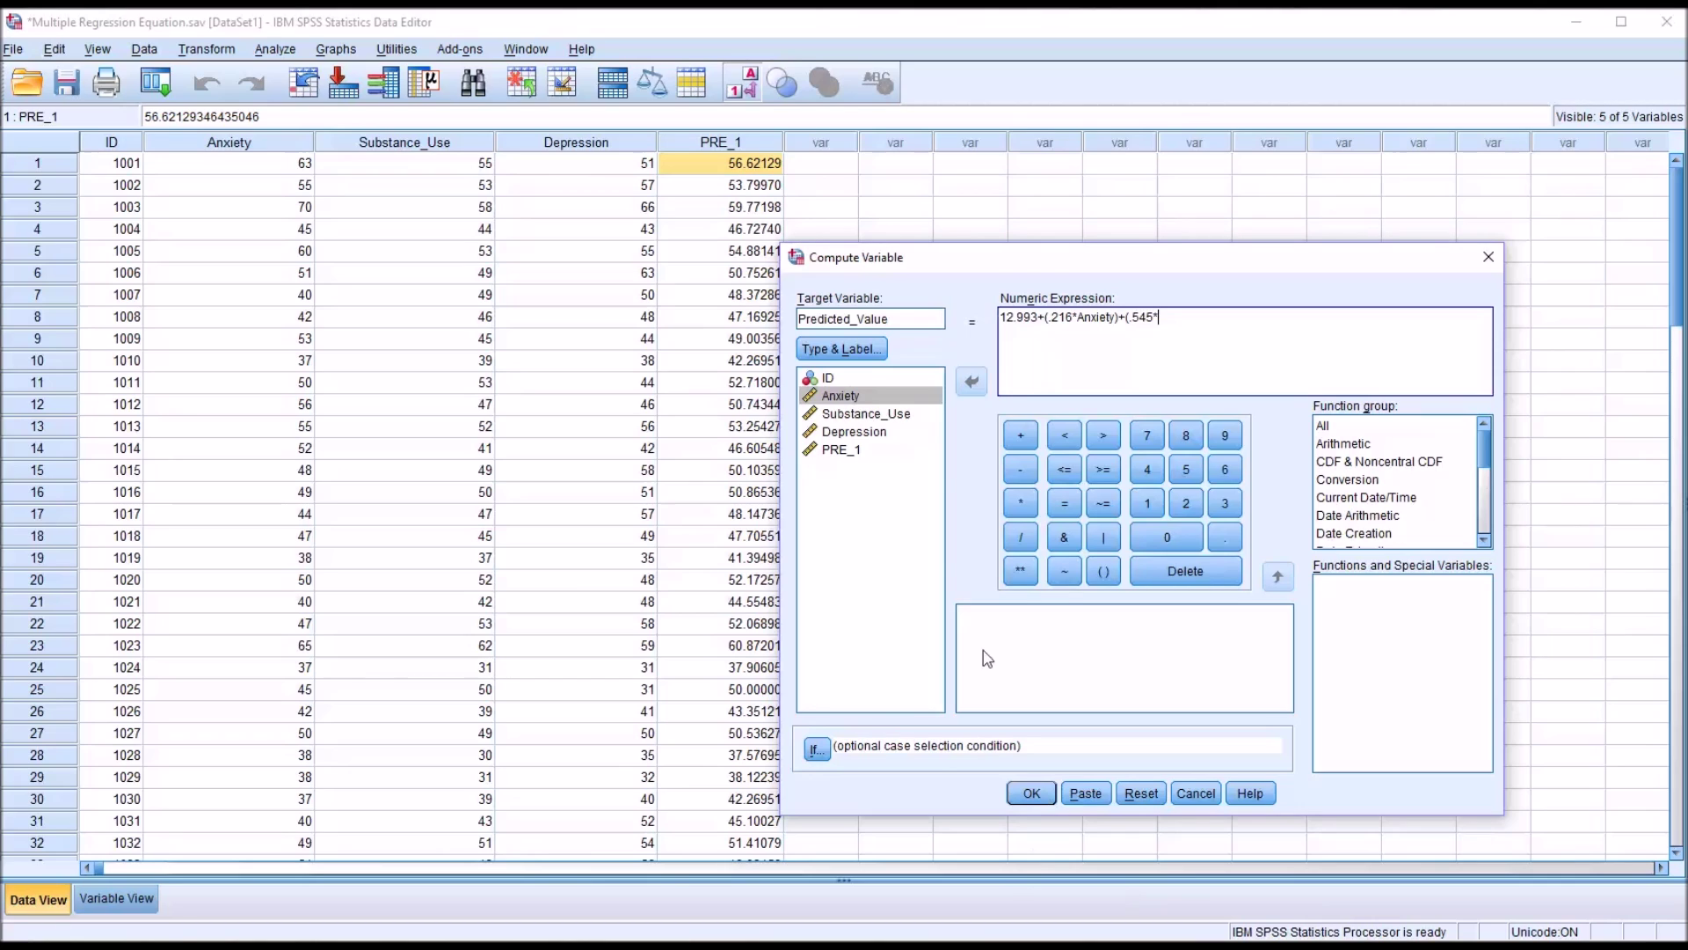
left_click_drag(896, 419, 1158, 348)
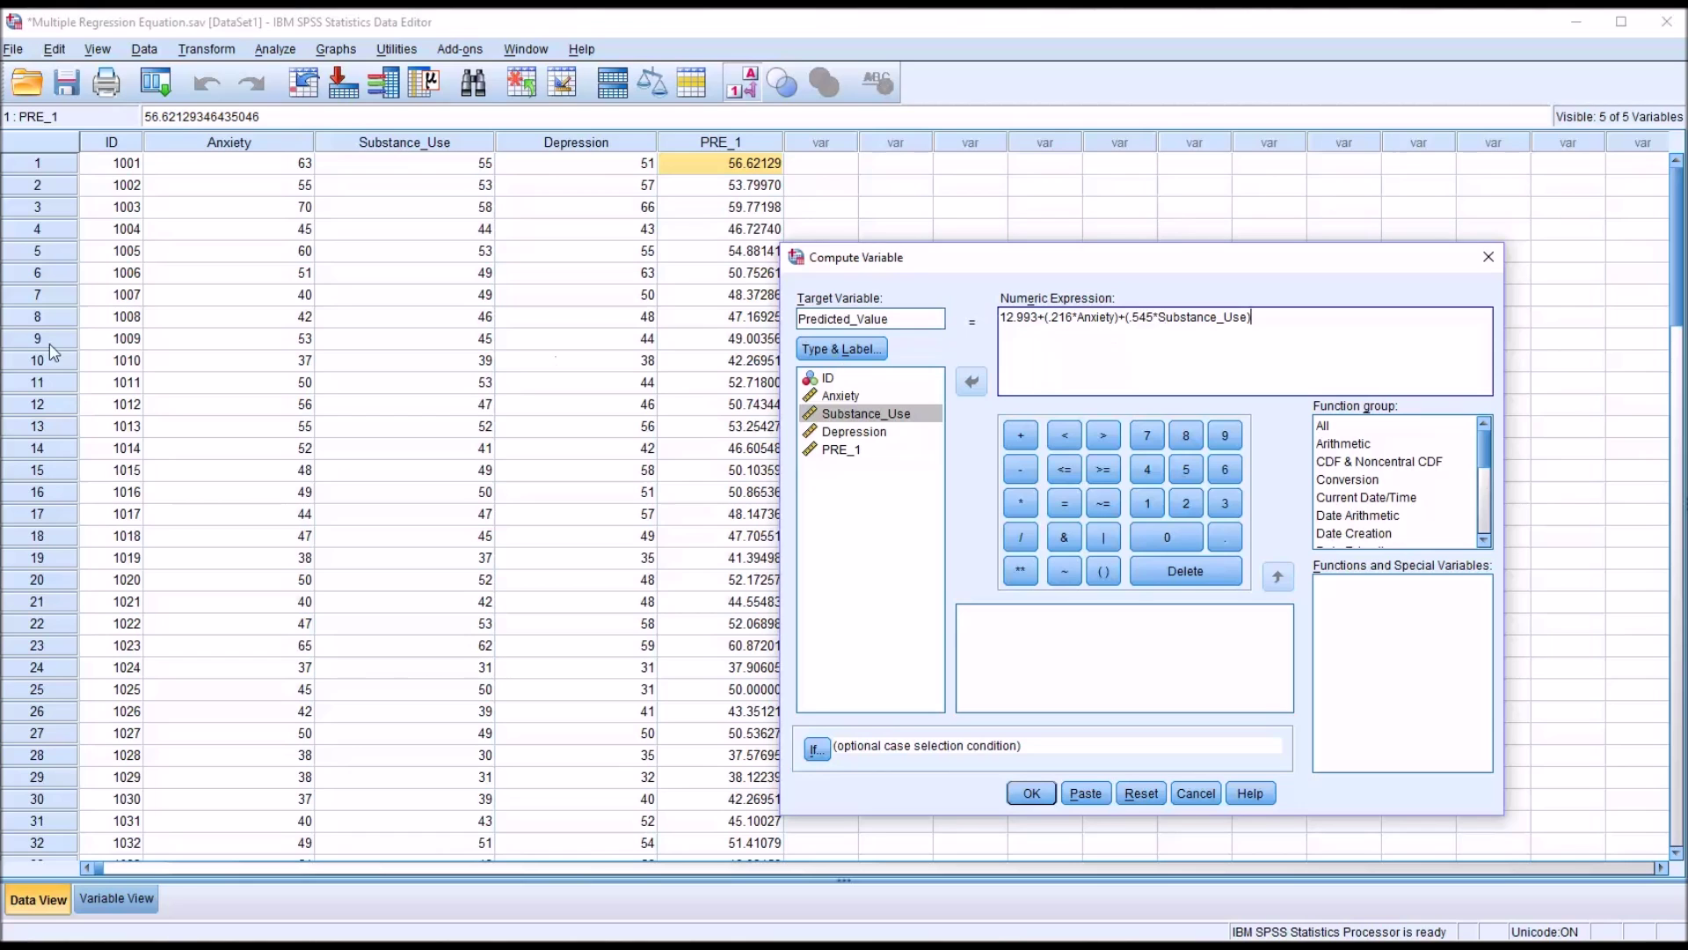
Check the expression against the B values in the output's Coefficients table and run the Predicted_Value computation.
key("alt+Tab")
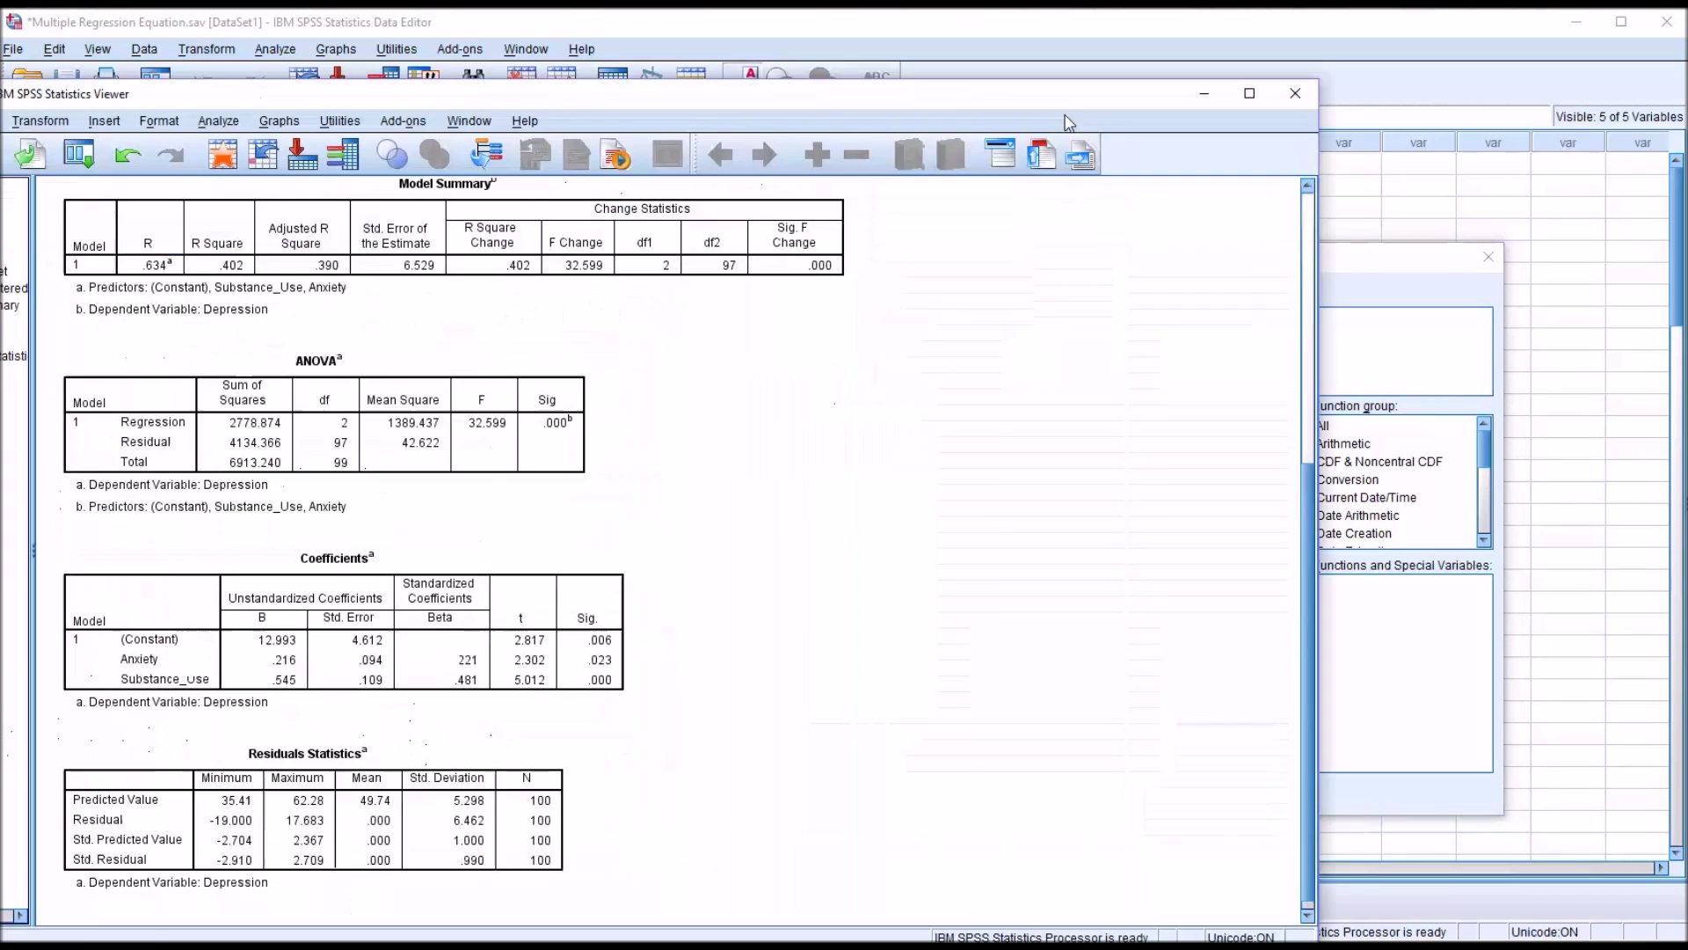
left_click(683, 612)
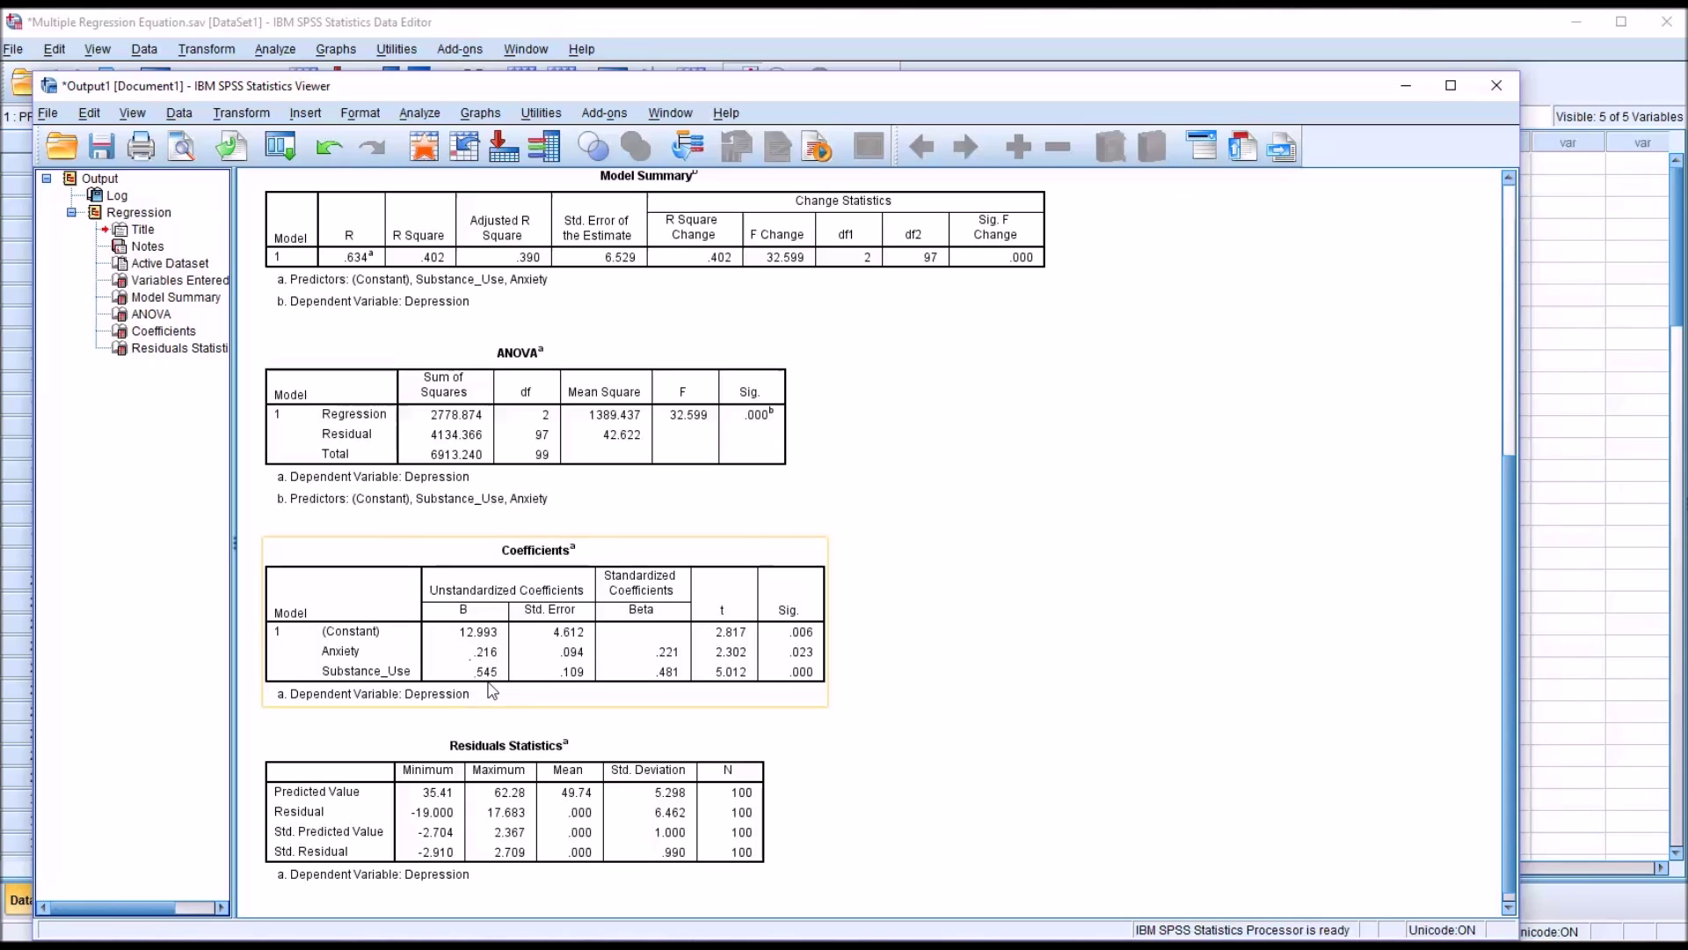
left_click(1046, 61)
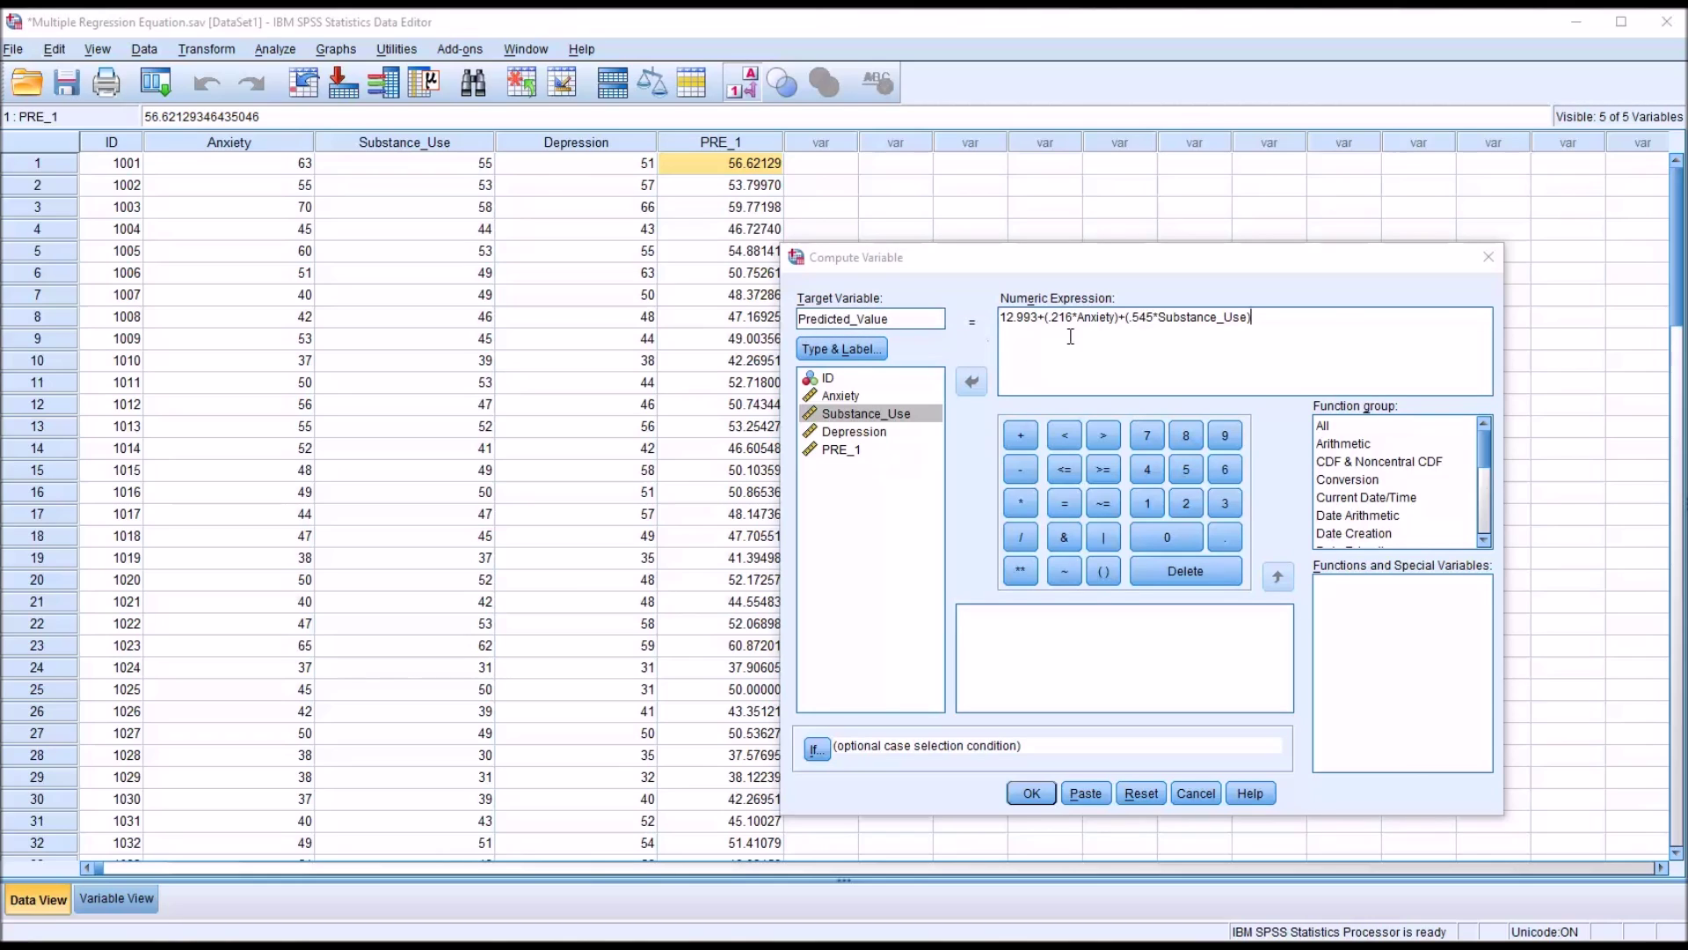
left_click(1031, 794)
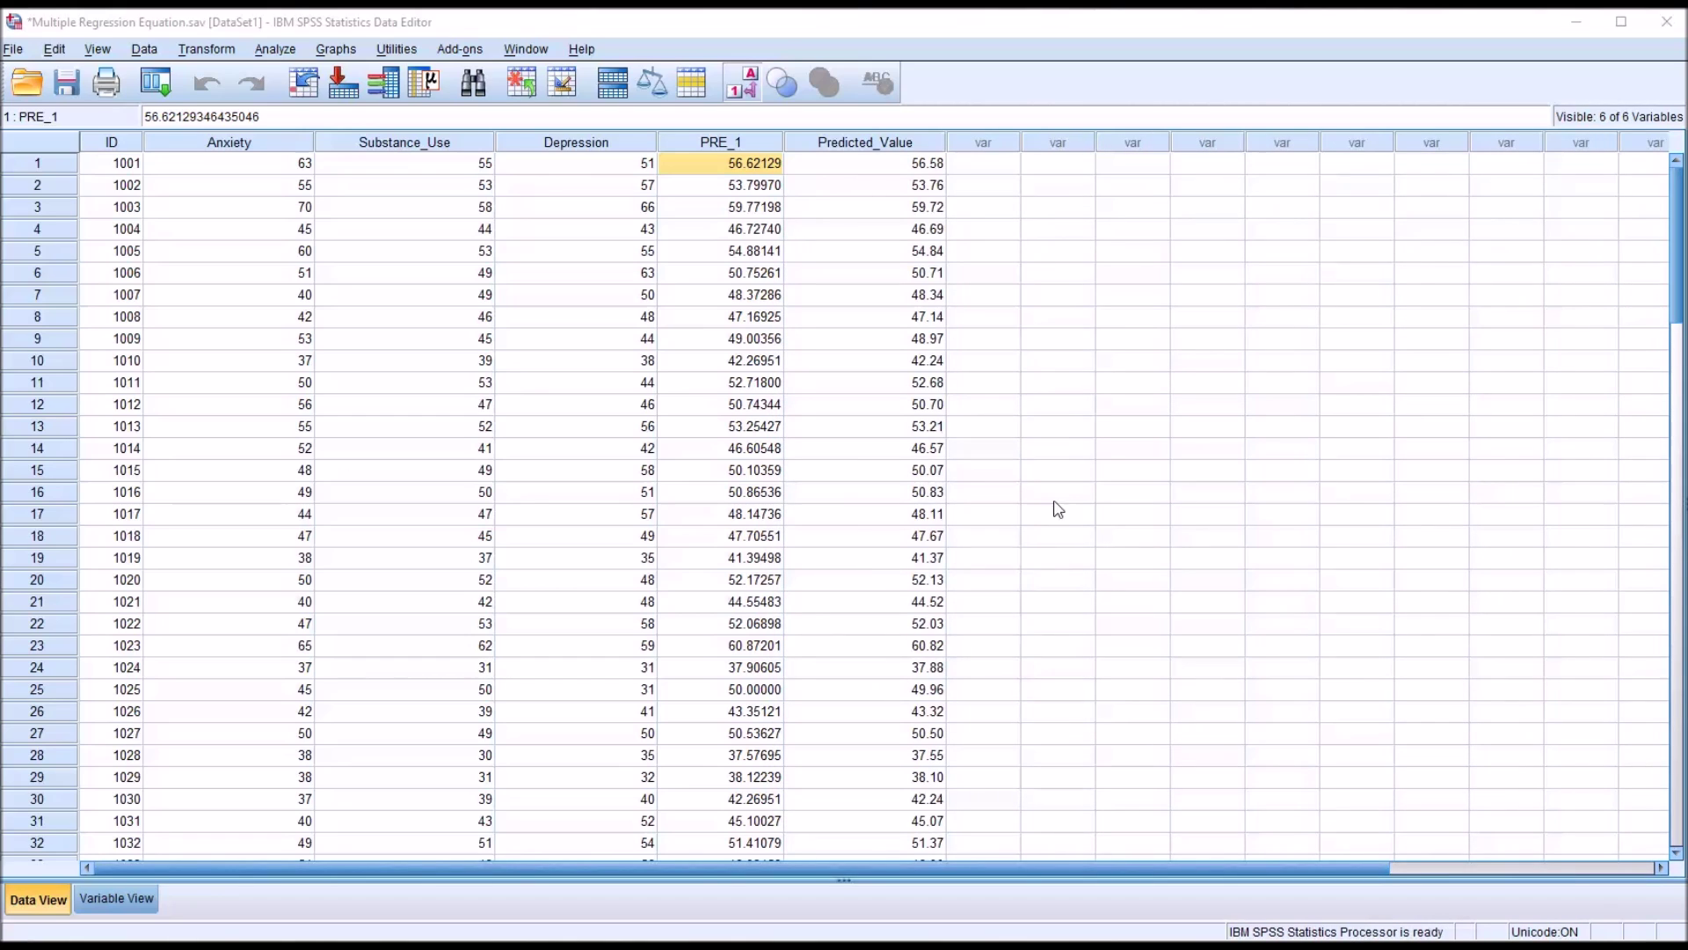
Compare the Predicted_Value column with the PRE_1 column in the data.
left_click(852, 145)
left_click(739, 143)
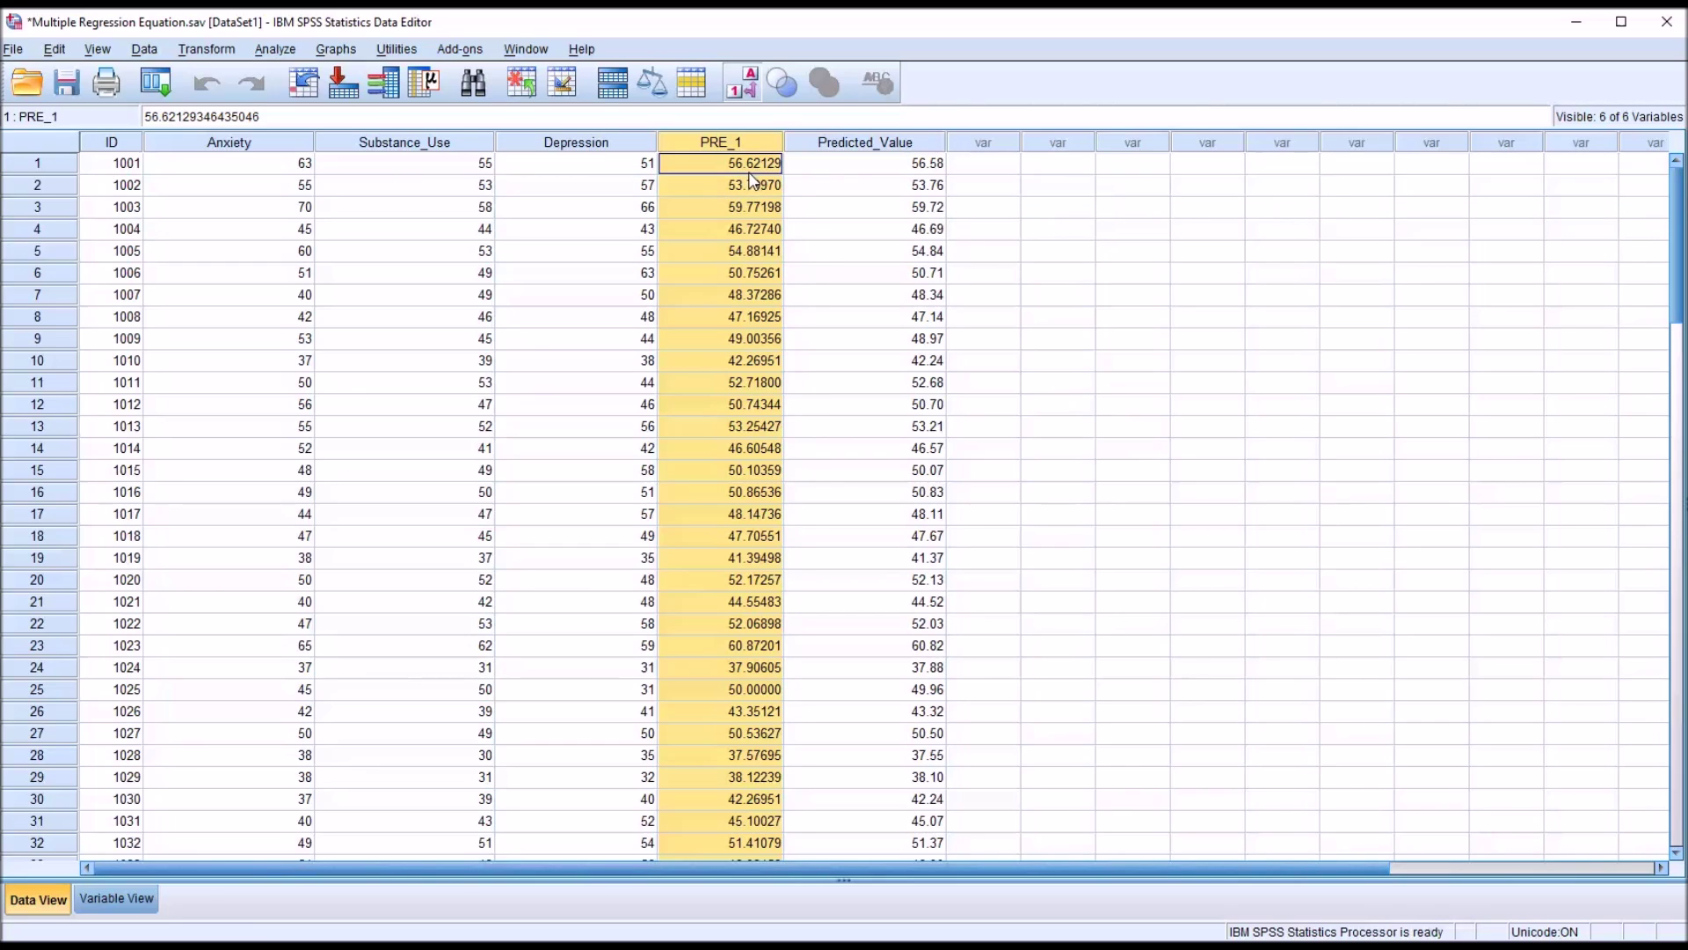
left_click(838, 148)
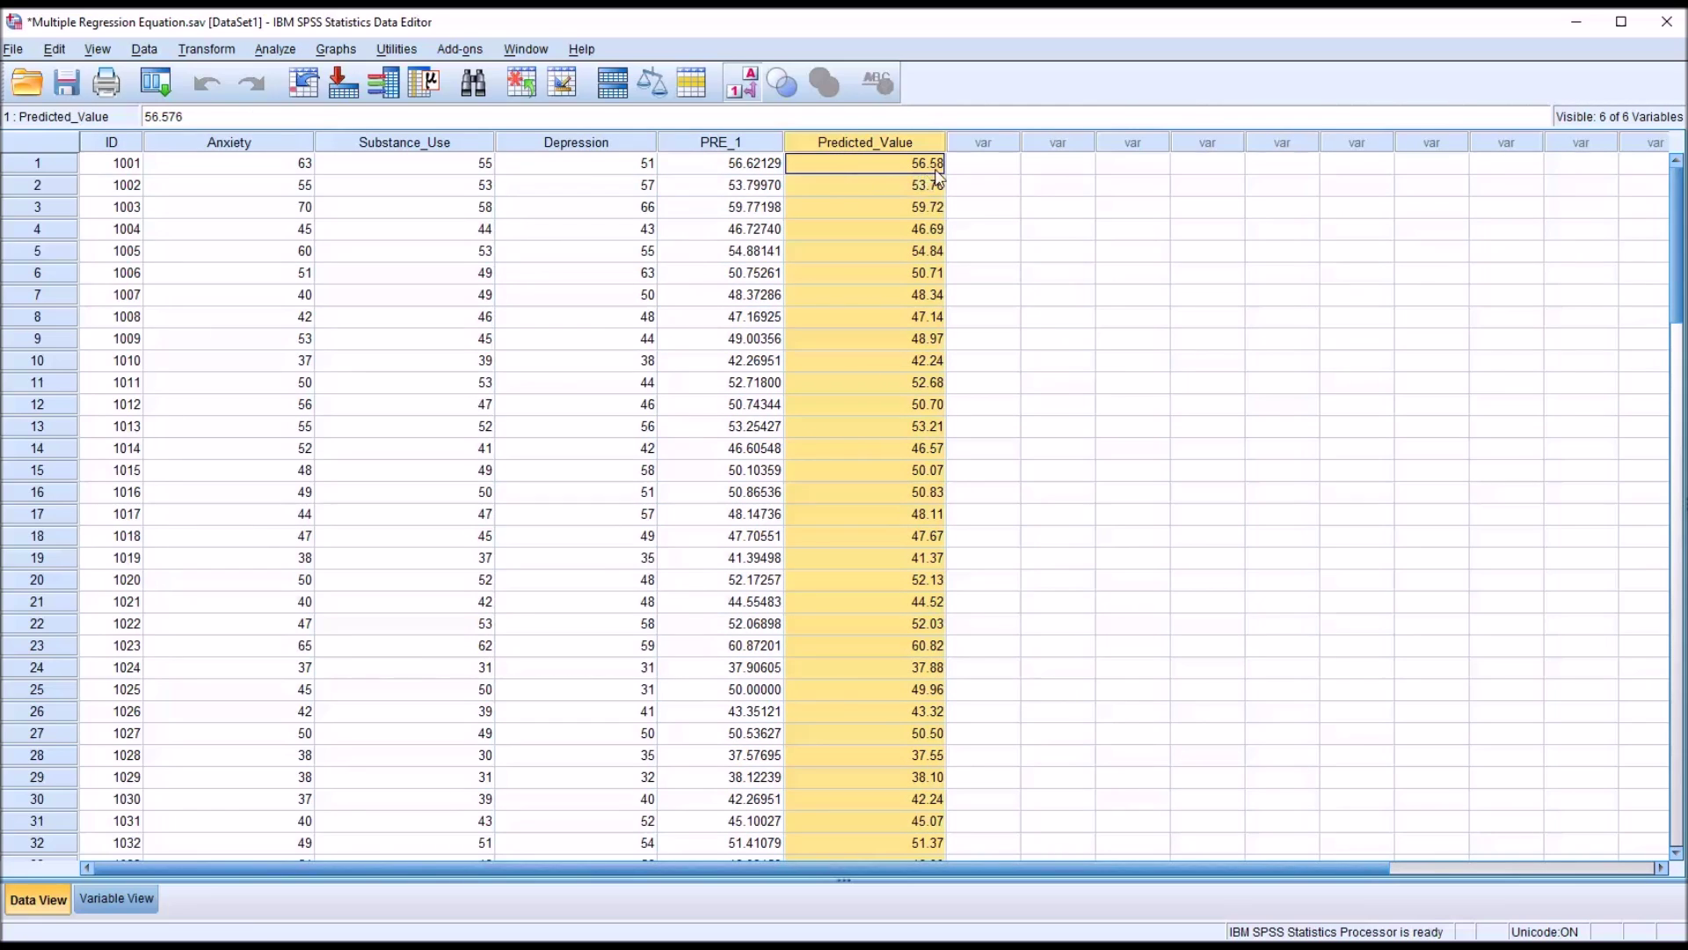
Widen the Name column in the variable definitions, set Predicted_Value to 5 decimals, and return to the data.
left_click(141, 896)
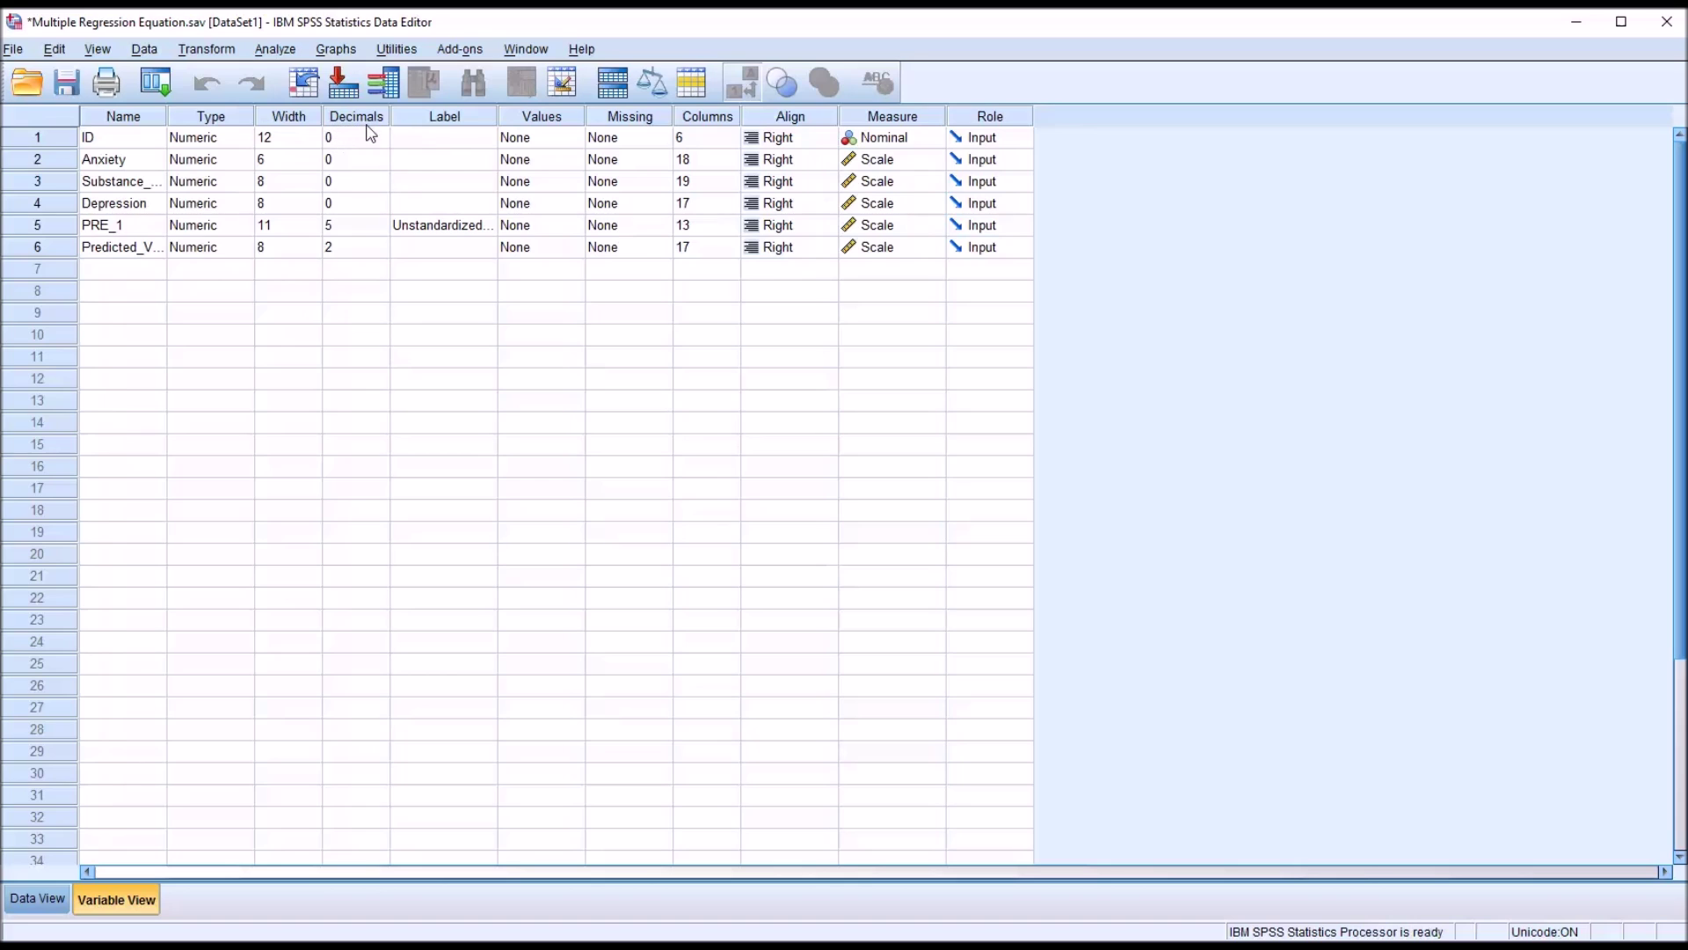
double_click(165, 112)
left_click(436, 255)
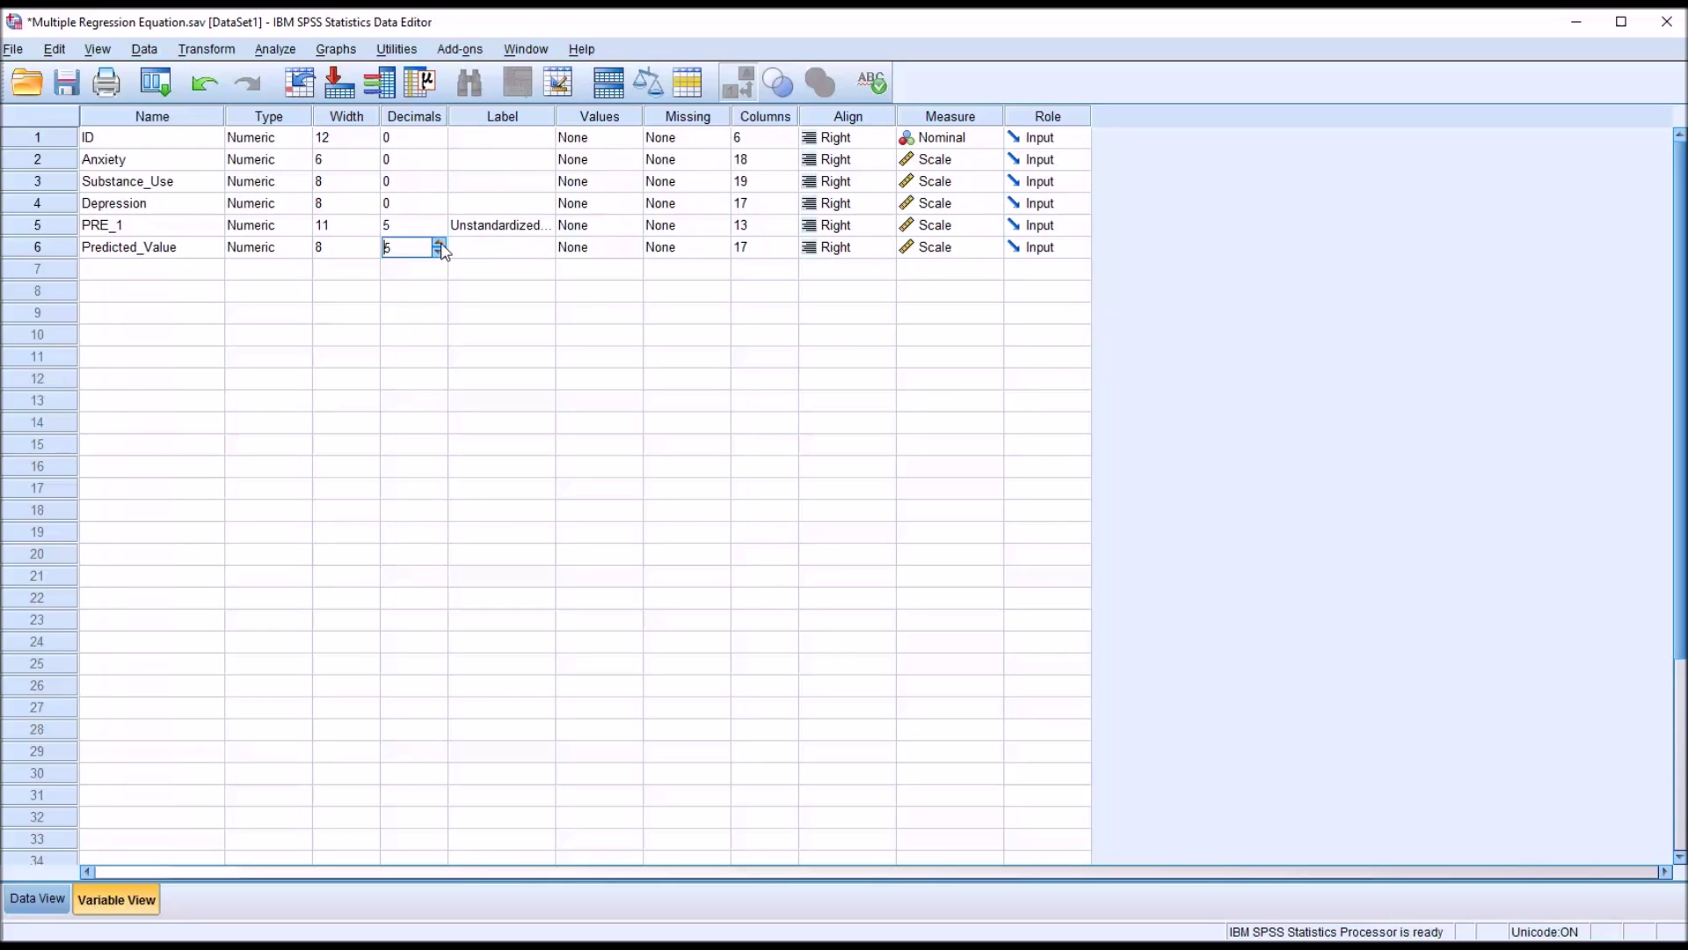
left_click(419, 271)
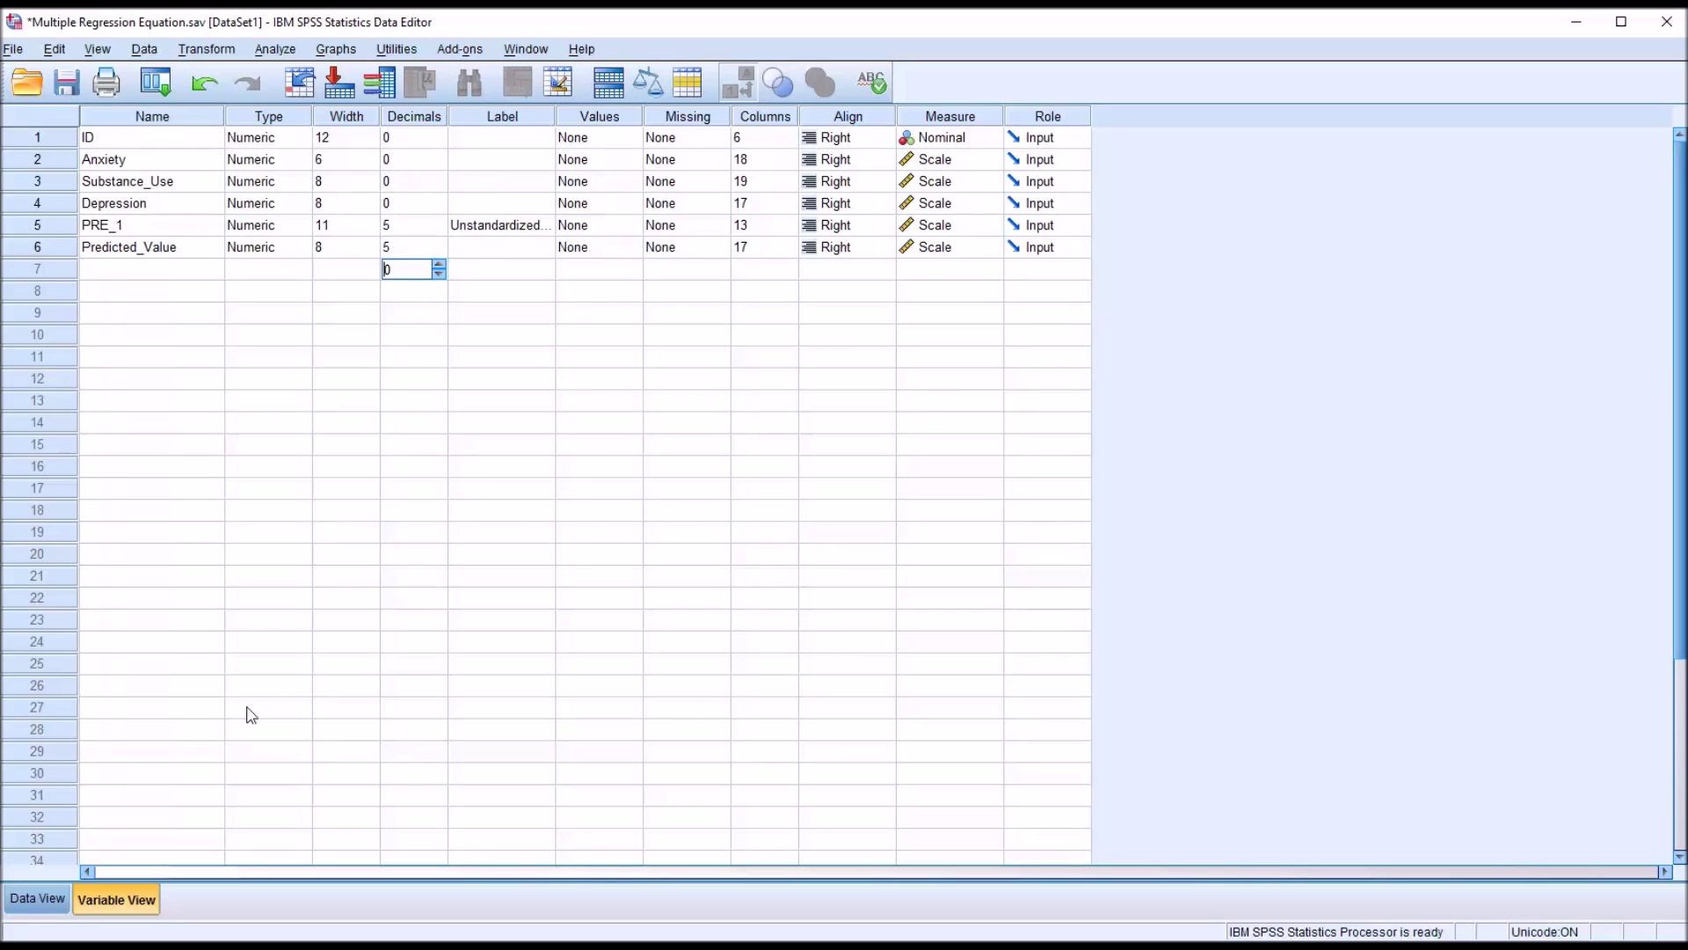
left_click(29, 895)
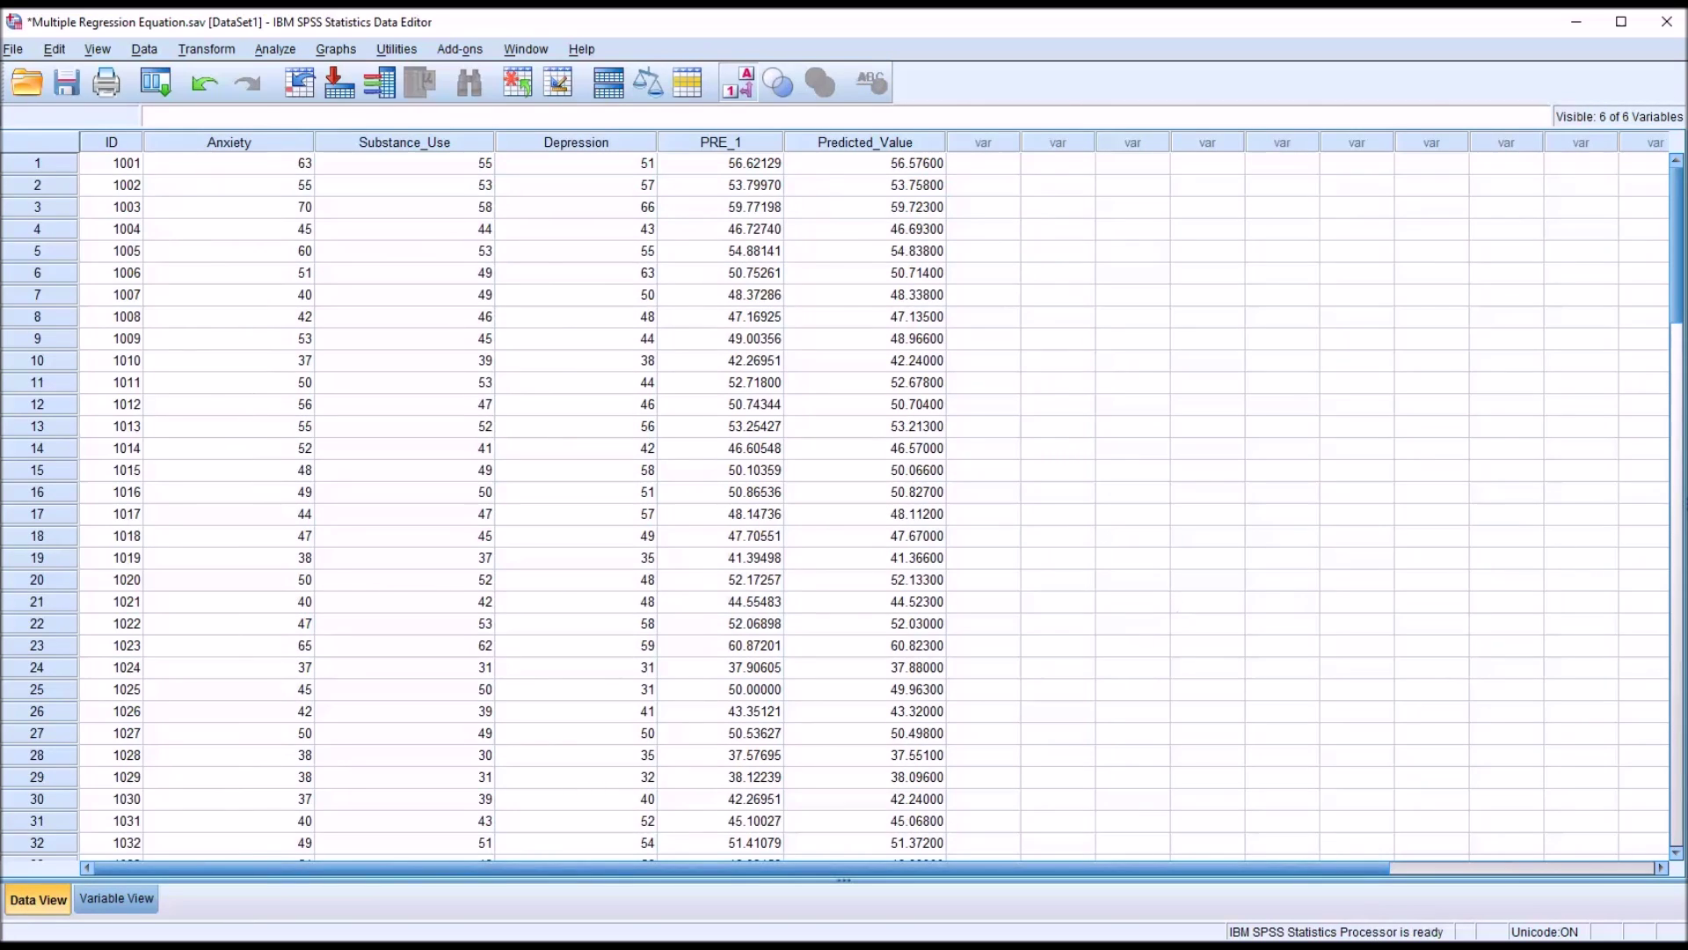
Compare the PRE_1 and Predicted_Value scores for the first two cases at five decimals.
left_click(712, 166)
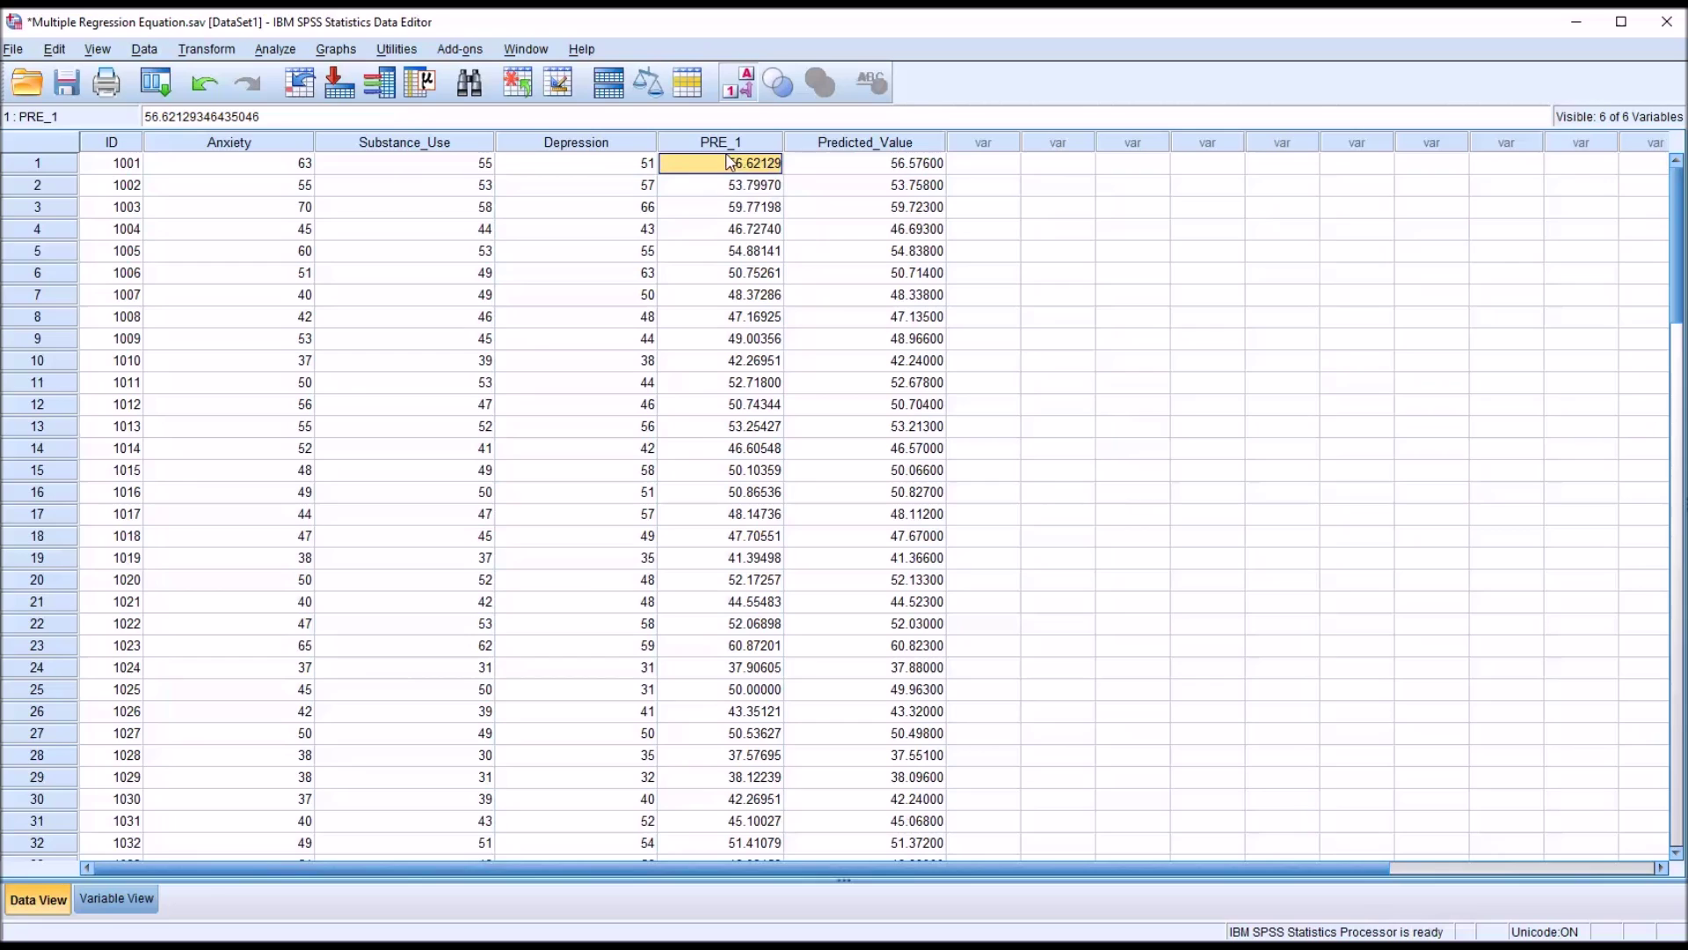
left_click(864, 167)
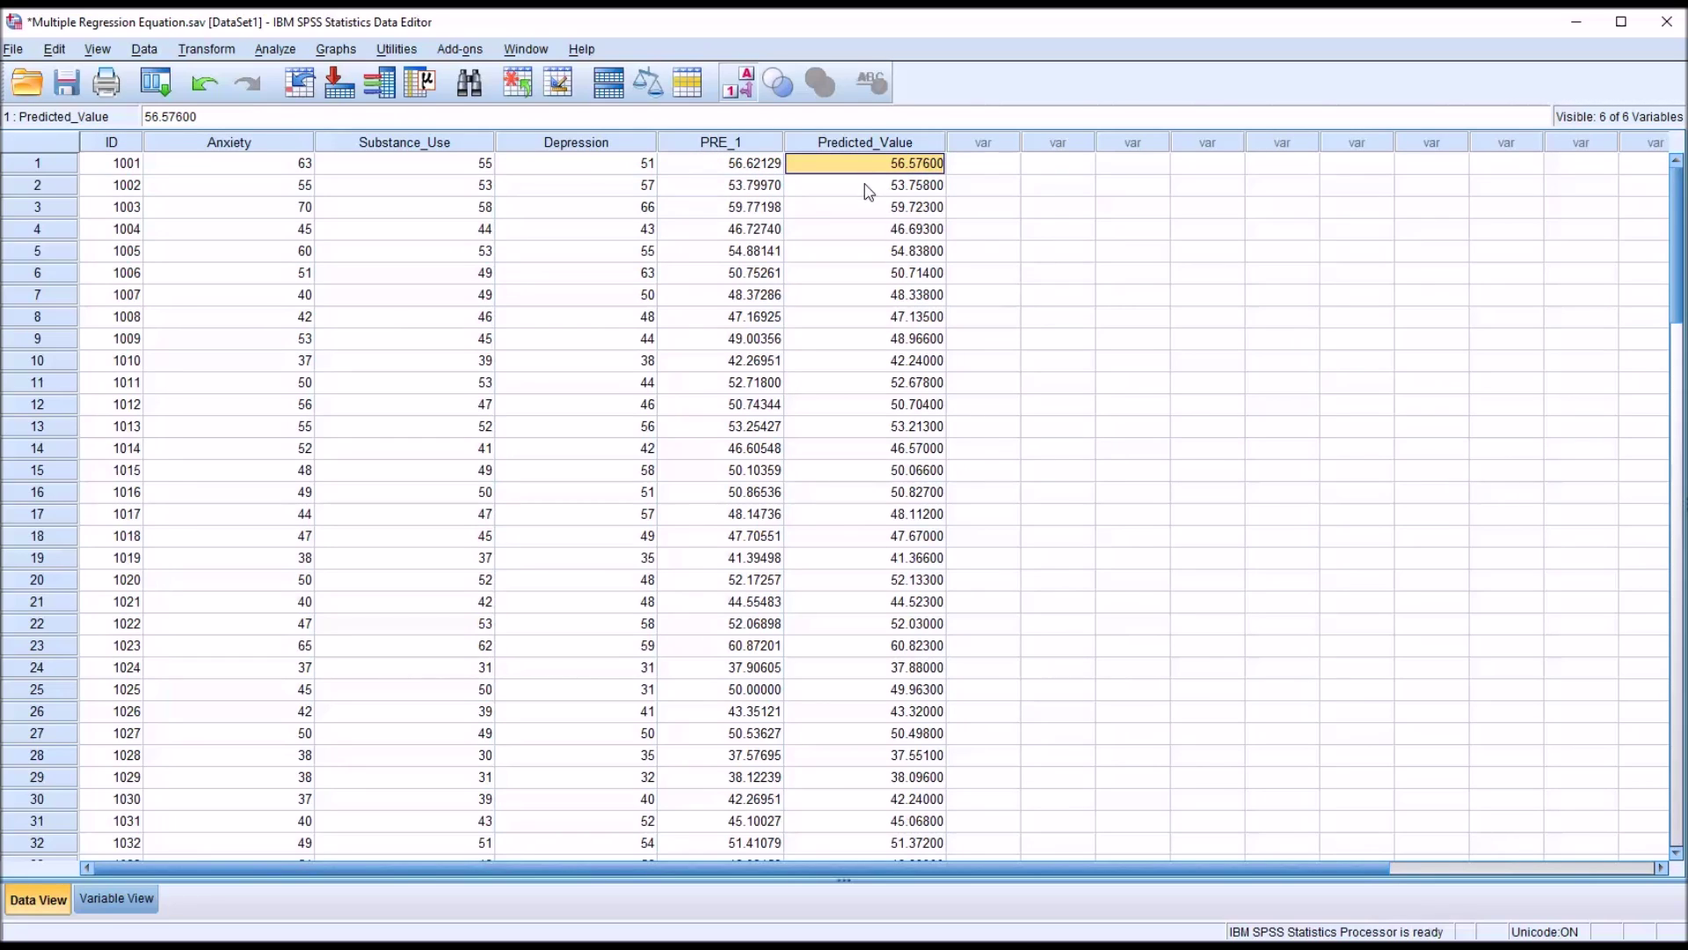
left_click(752, 170)
left_click(847, 170)
left_click(759, 170)
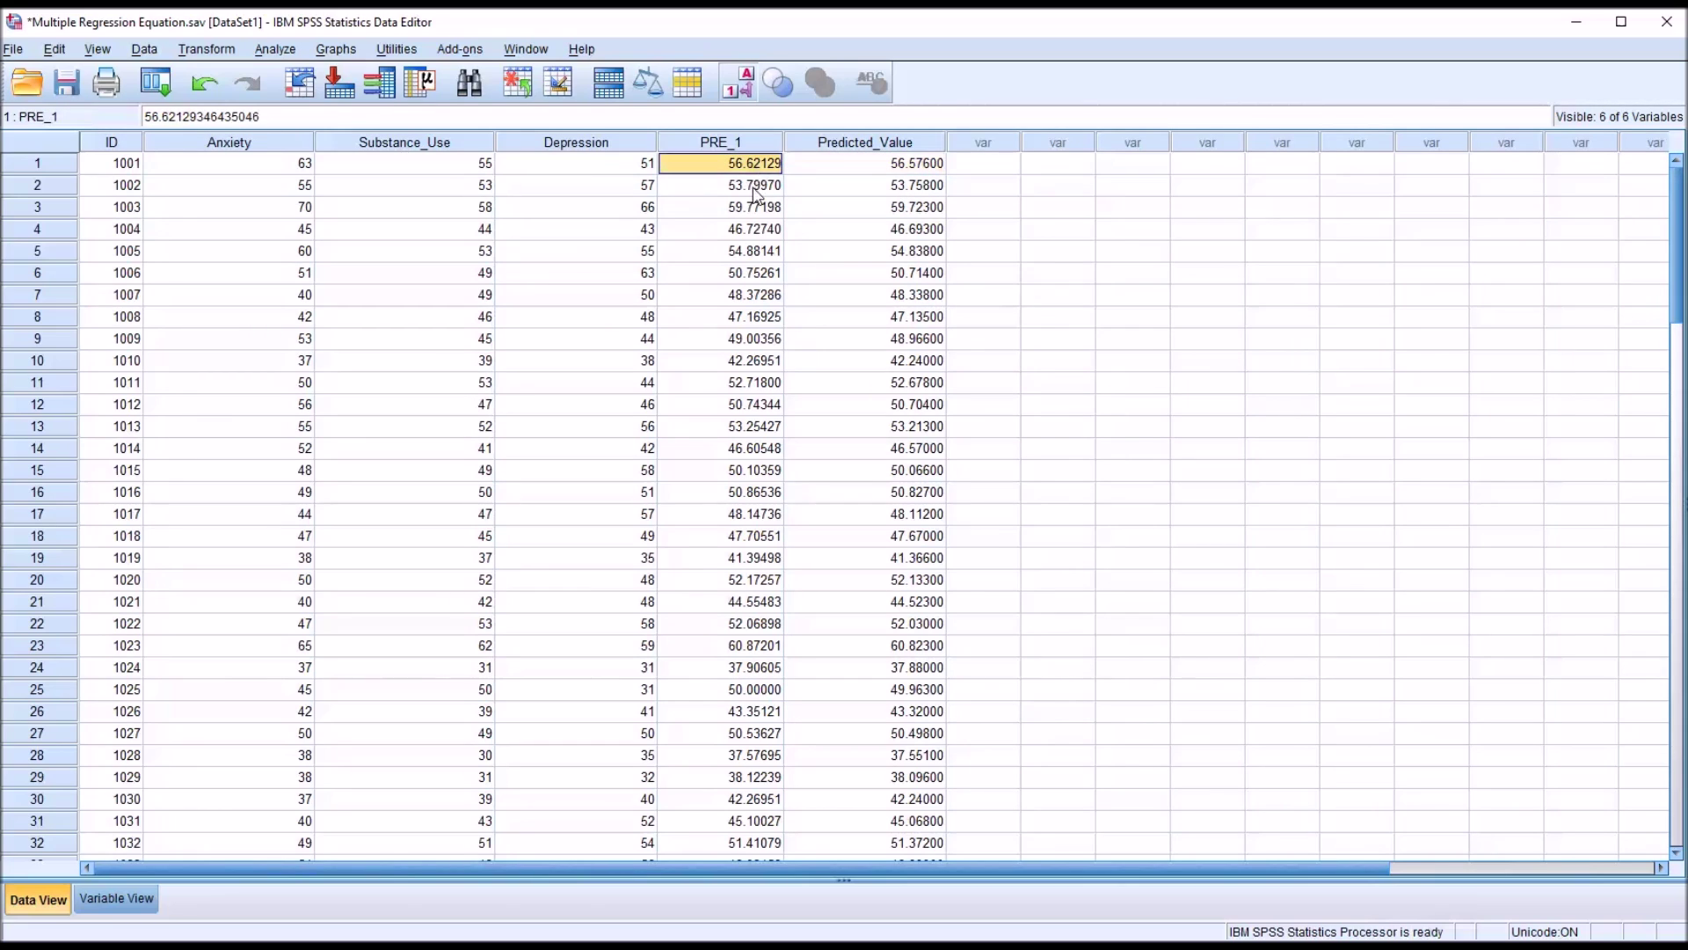
left_click(762, 188)
left_click(827, 187)
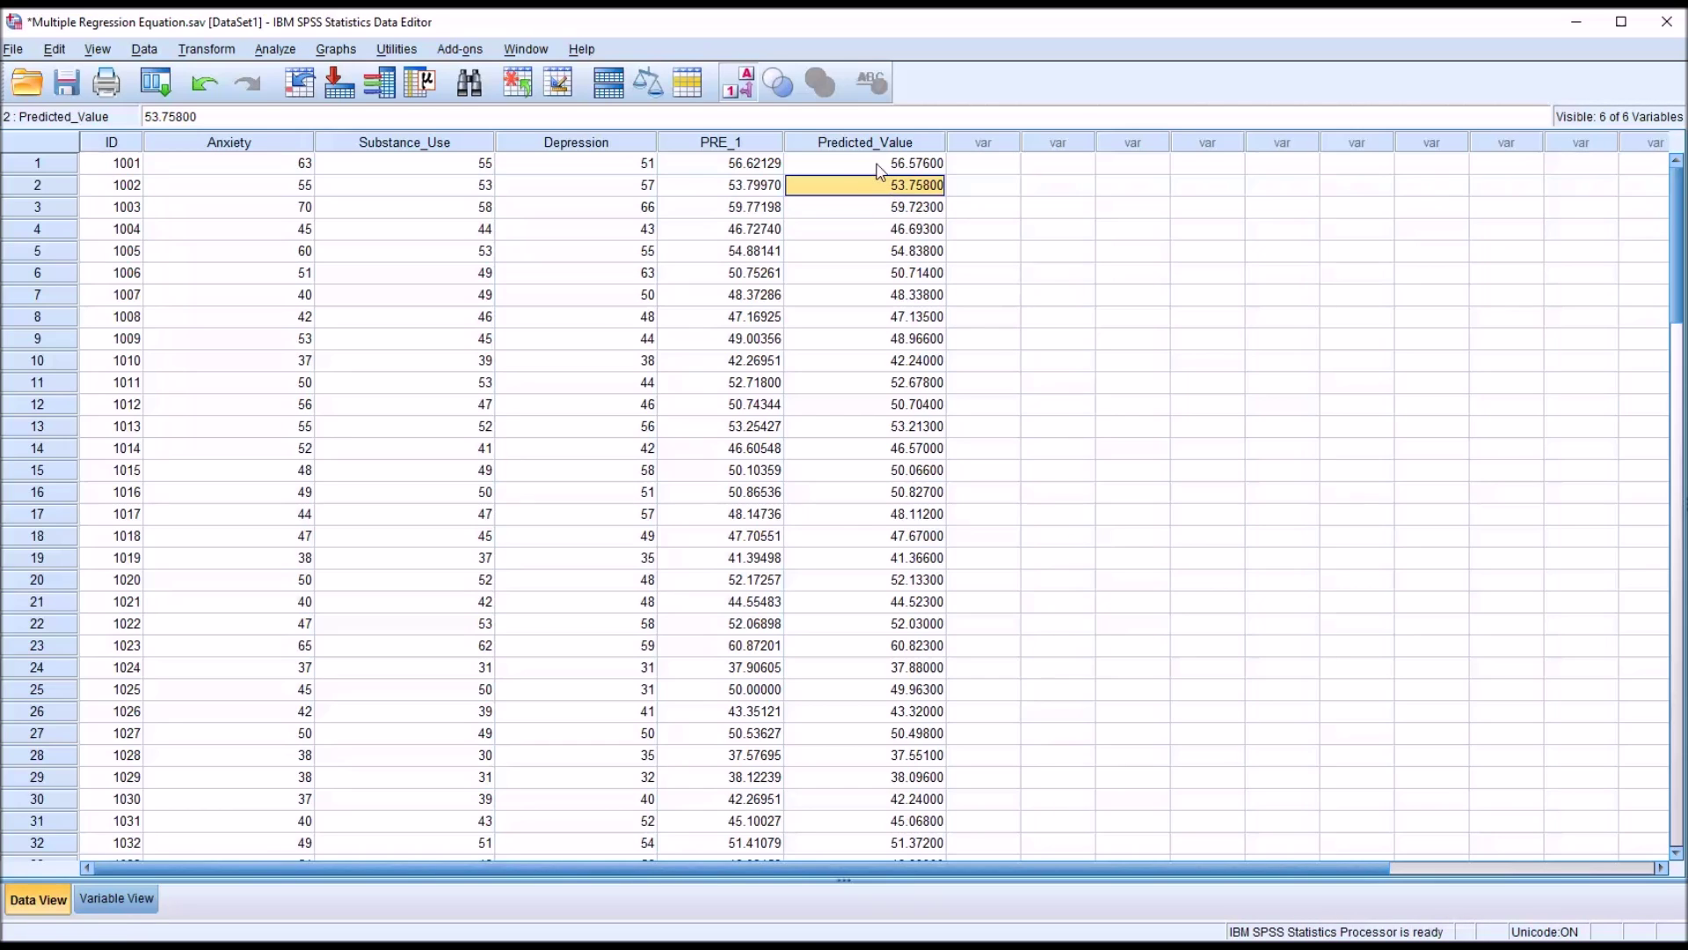
left_click(968, 167)
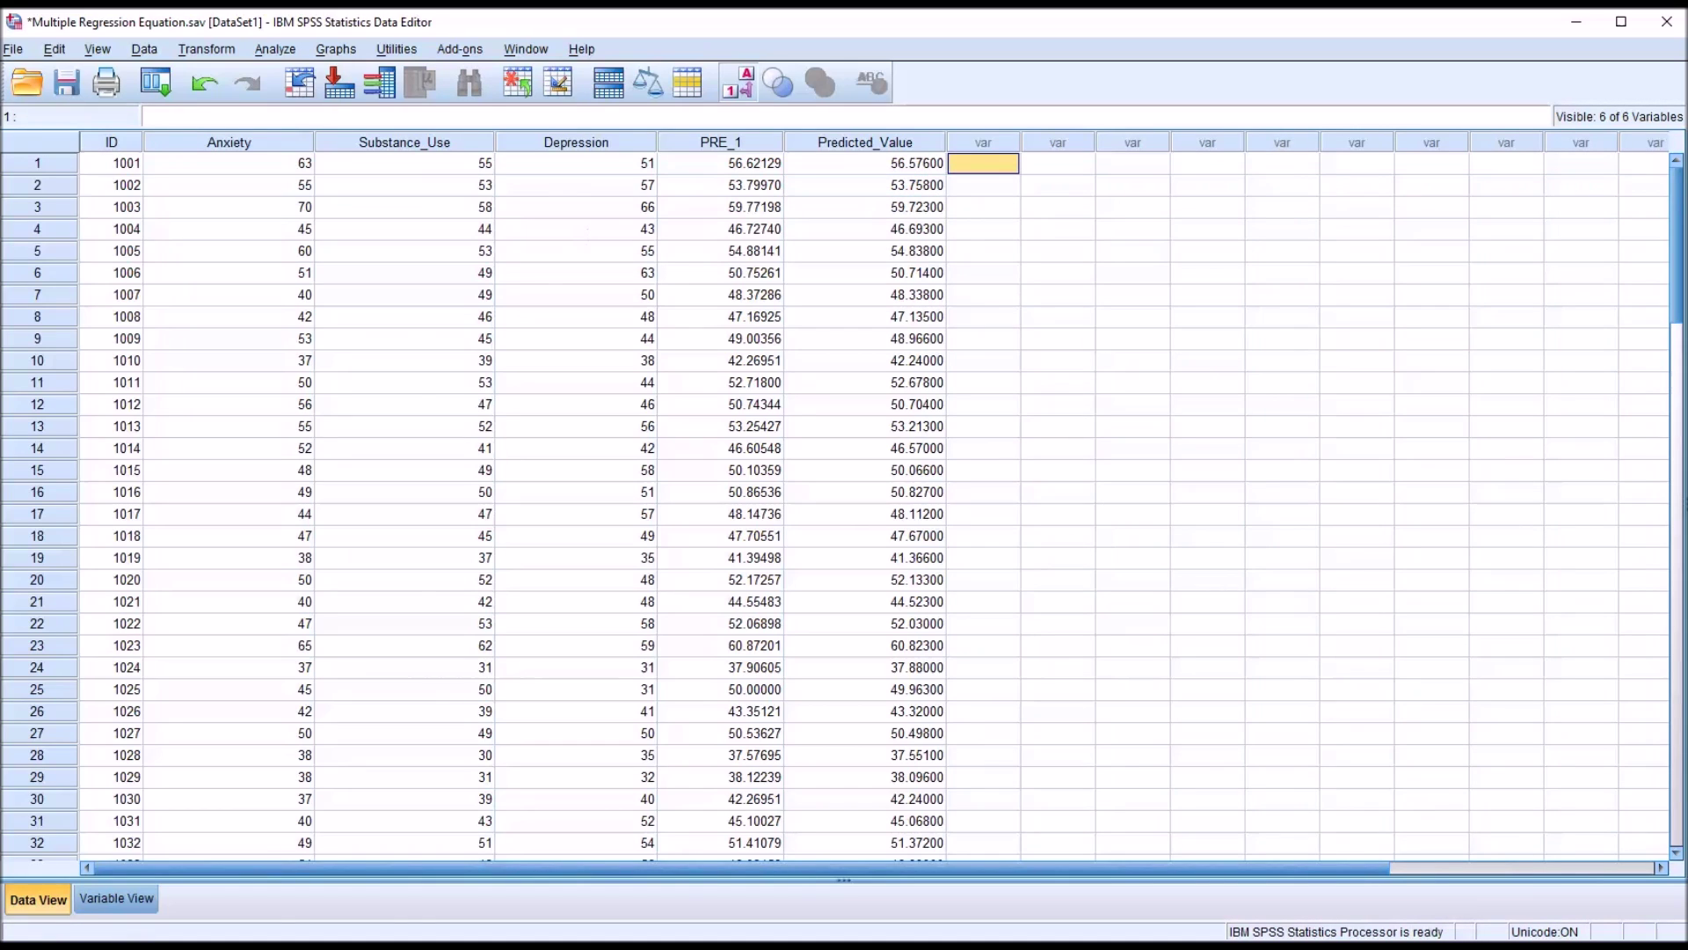
Inspect the full-precision B values for the Constant, Anxiety and Substance_Use in the output's Coefficients table.
key("alt+Tab")
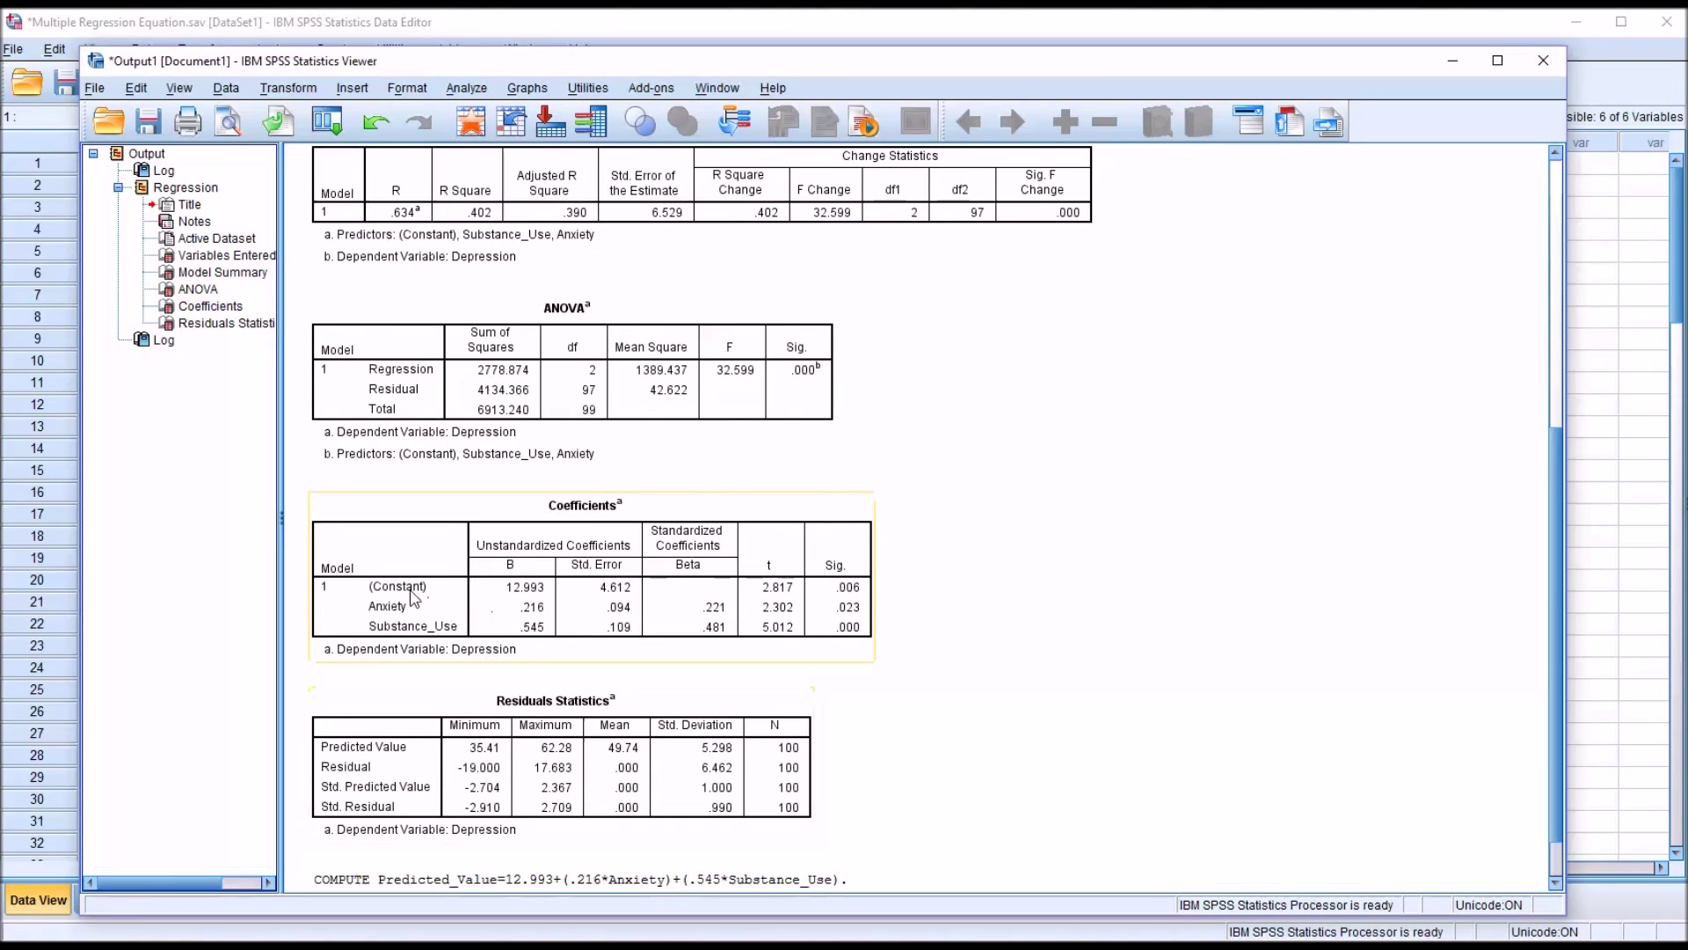
left_click(540, 598)
double_click(535, 587)
double_click(533, 589)
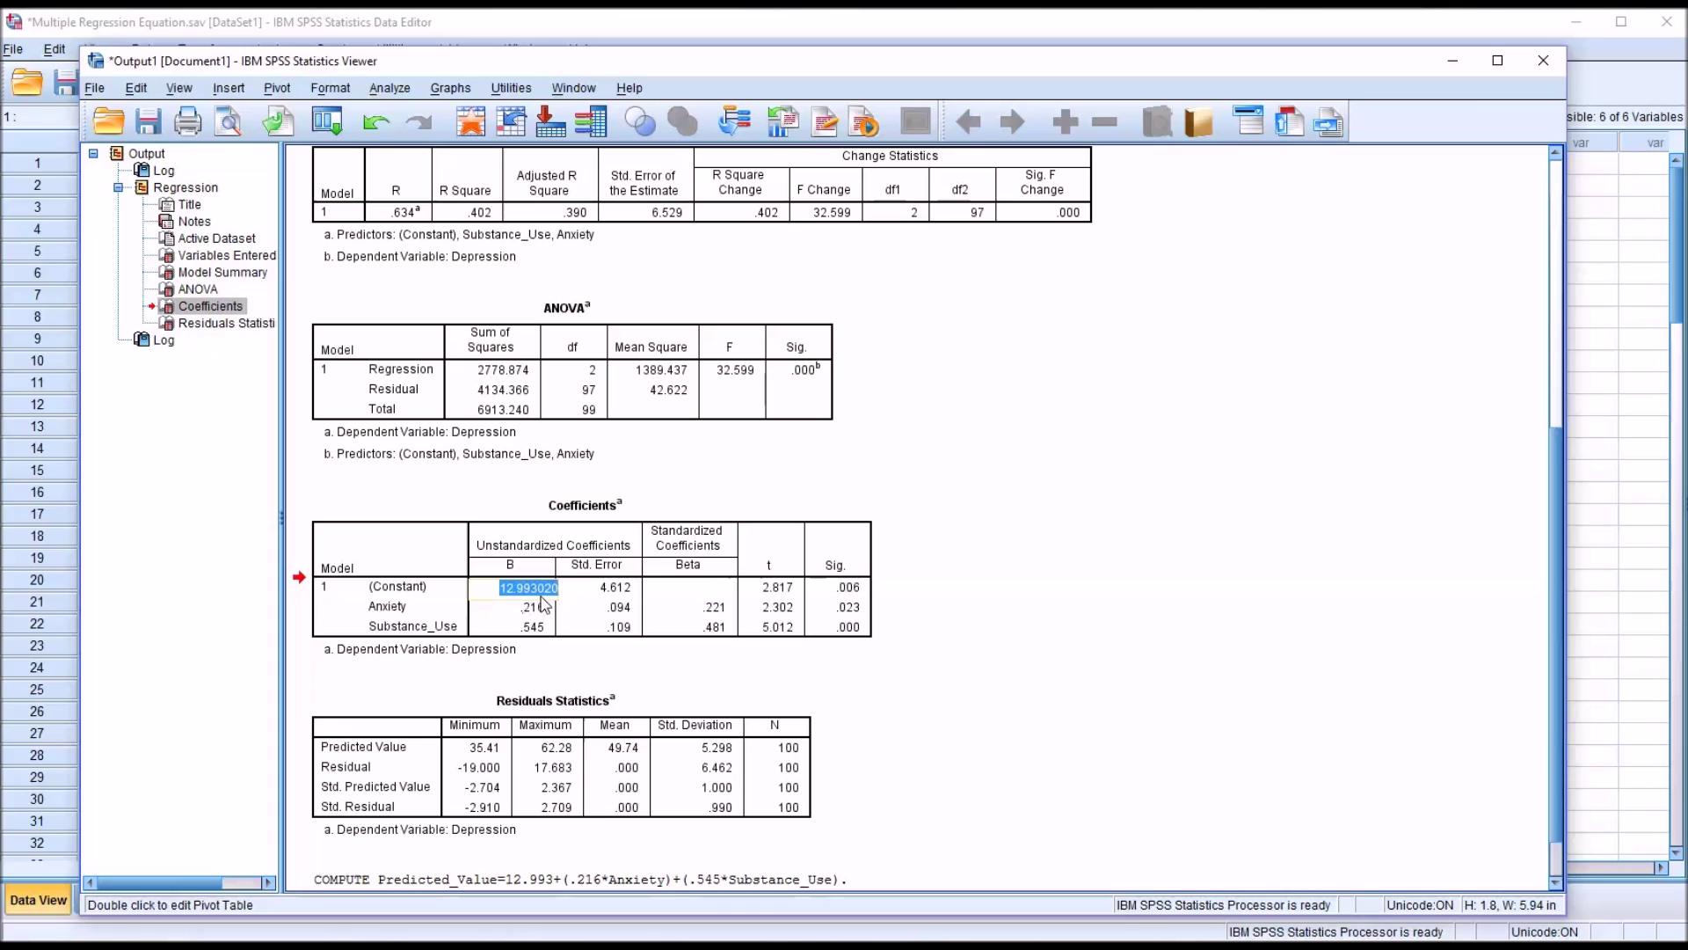
key("Return")
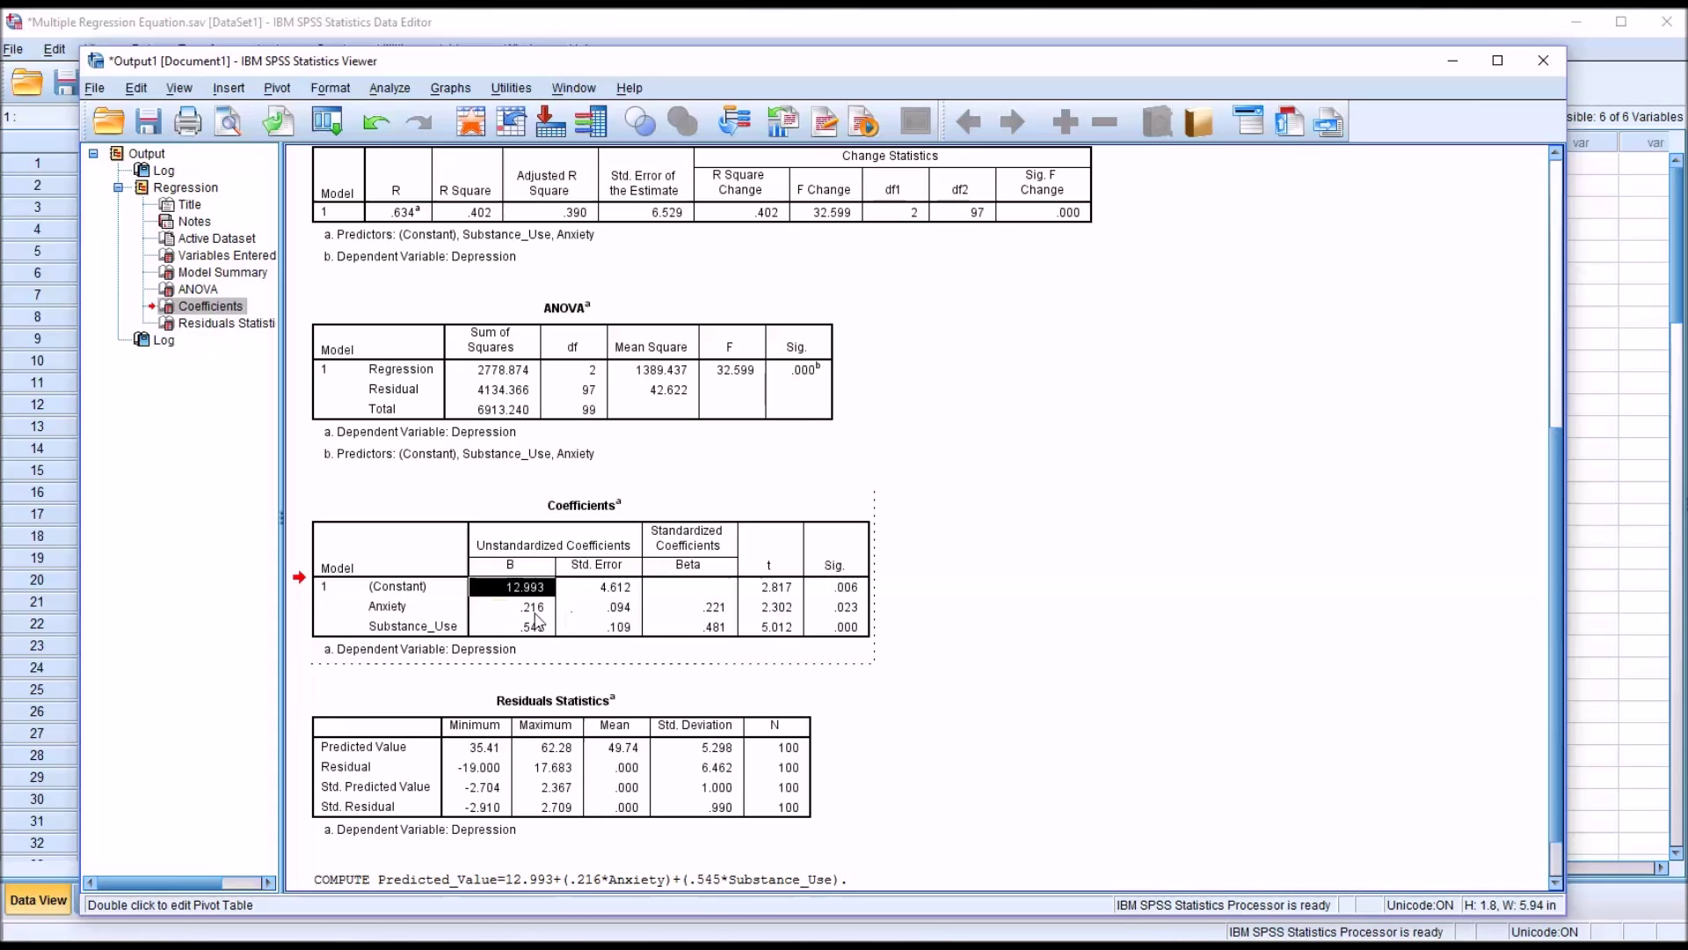
double_click(536, 613)
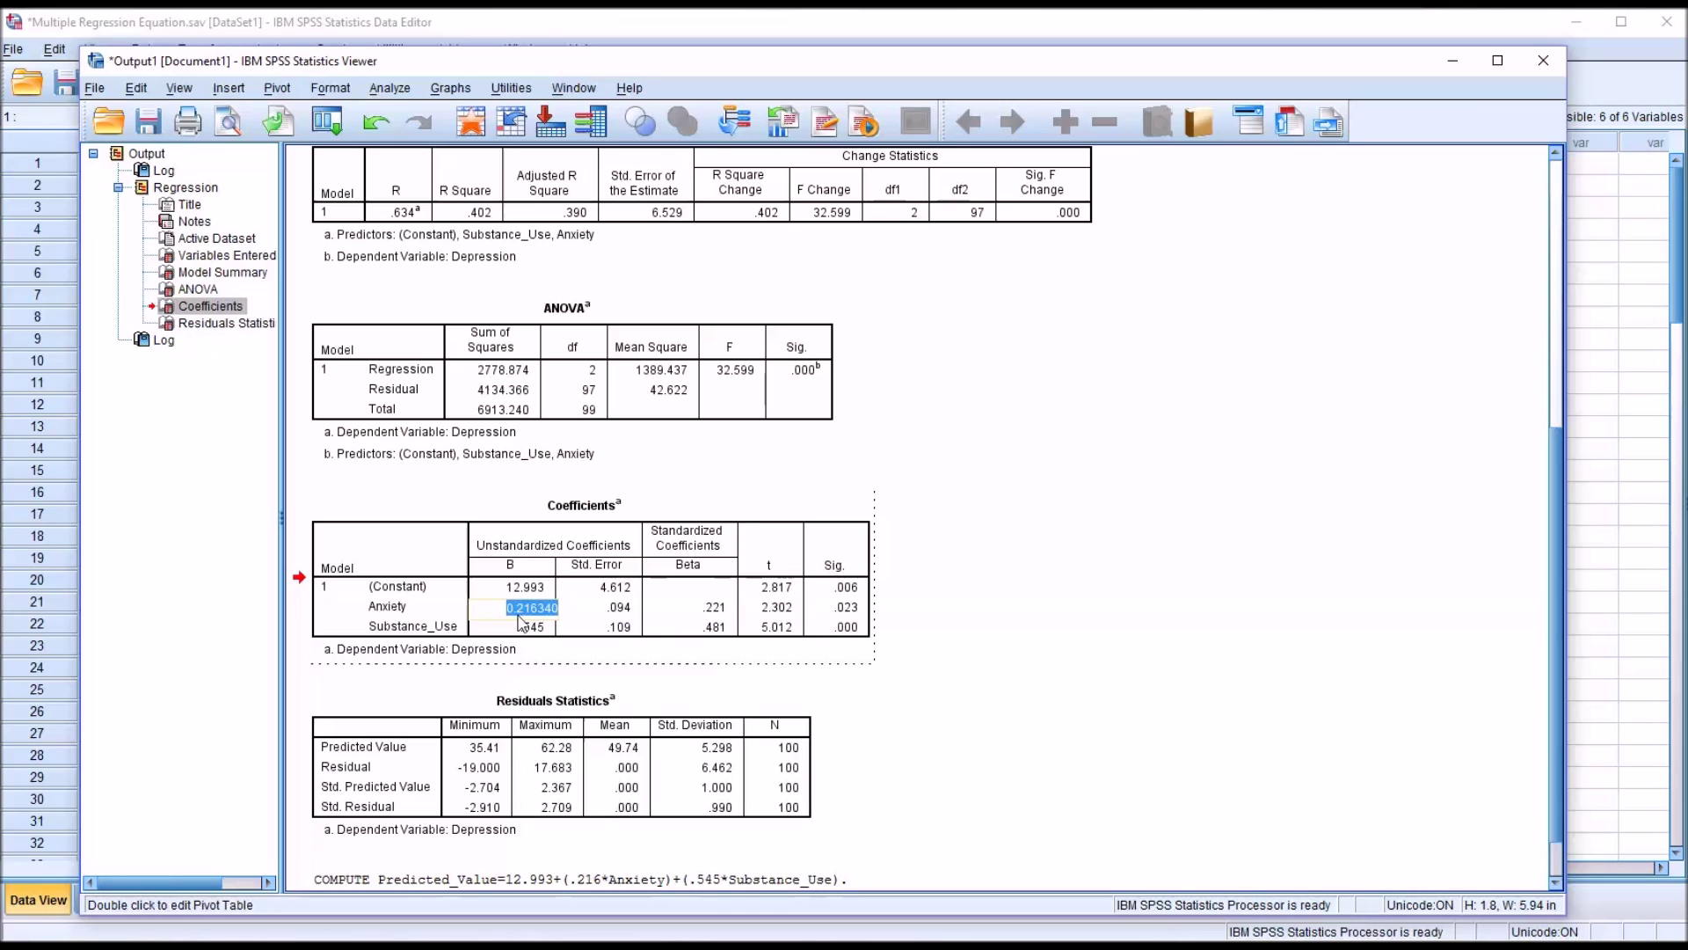
key("Return")
double_click(539, 628)
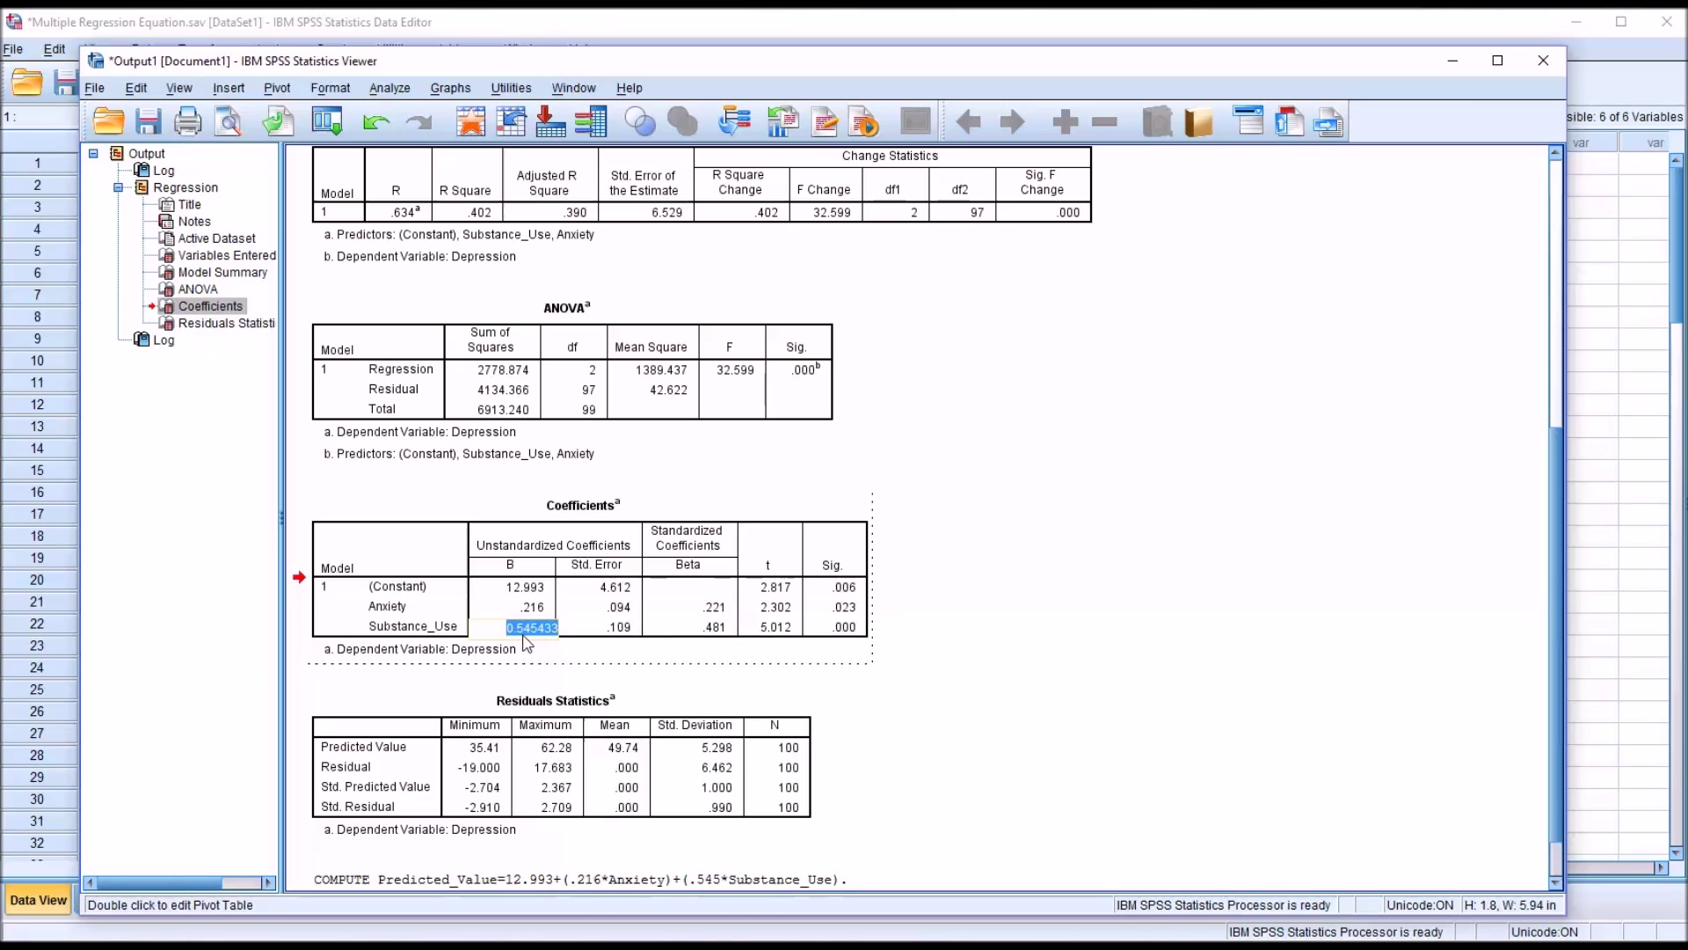
Leave the Coefficients table's edit mode, review the regression output tables, and return to the data.
left_click(589, 678)
left_click(607, 659)
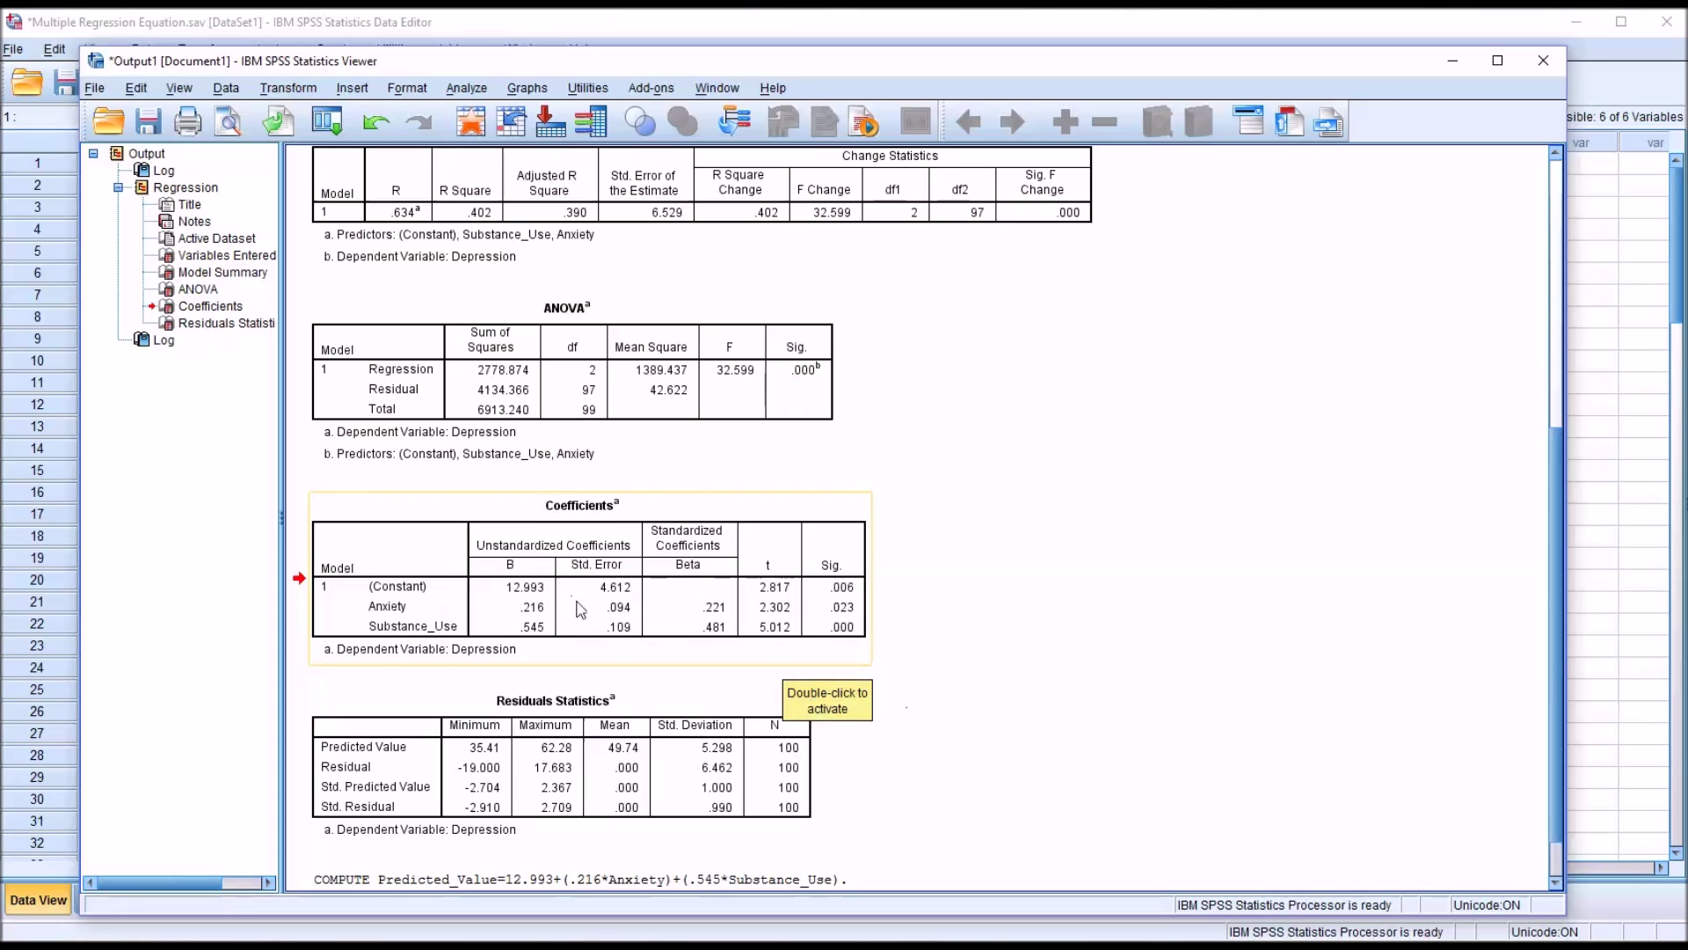
left_click(1062, 773)
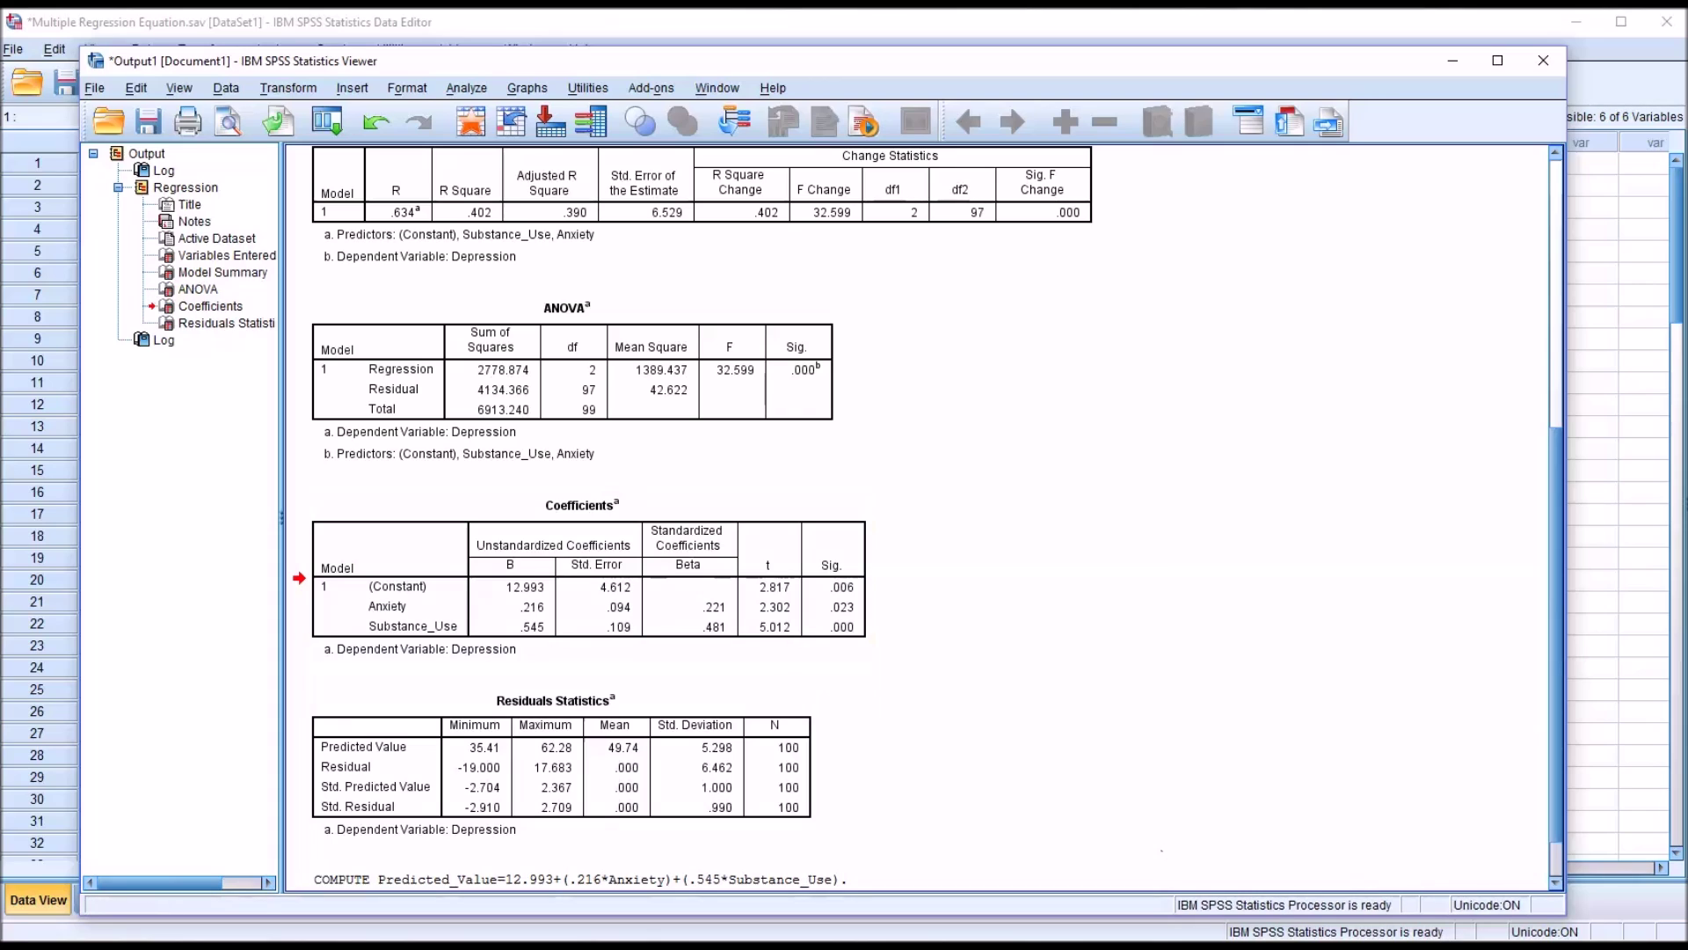
left_click(583, 658)
left_click(973, 715)
left_click_drag(1555, 478, 1554, 401)
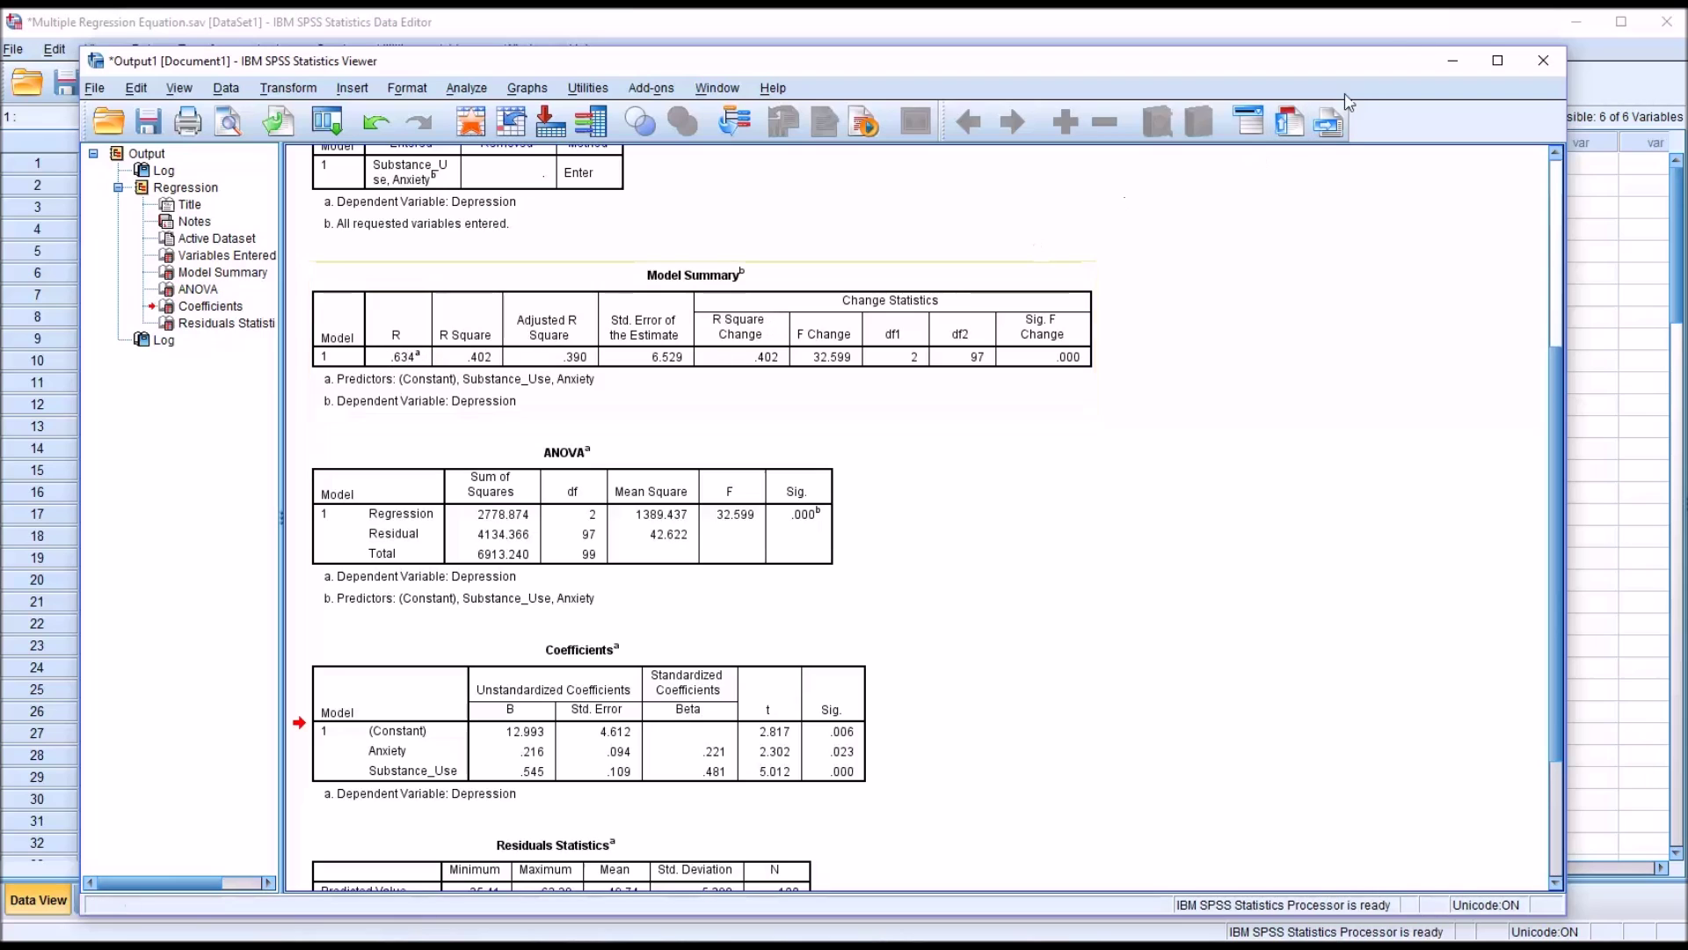
left_click(1452, 59)
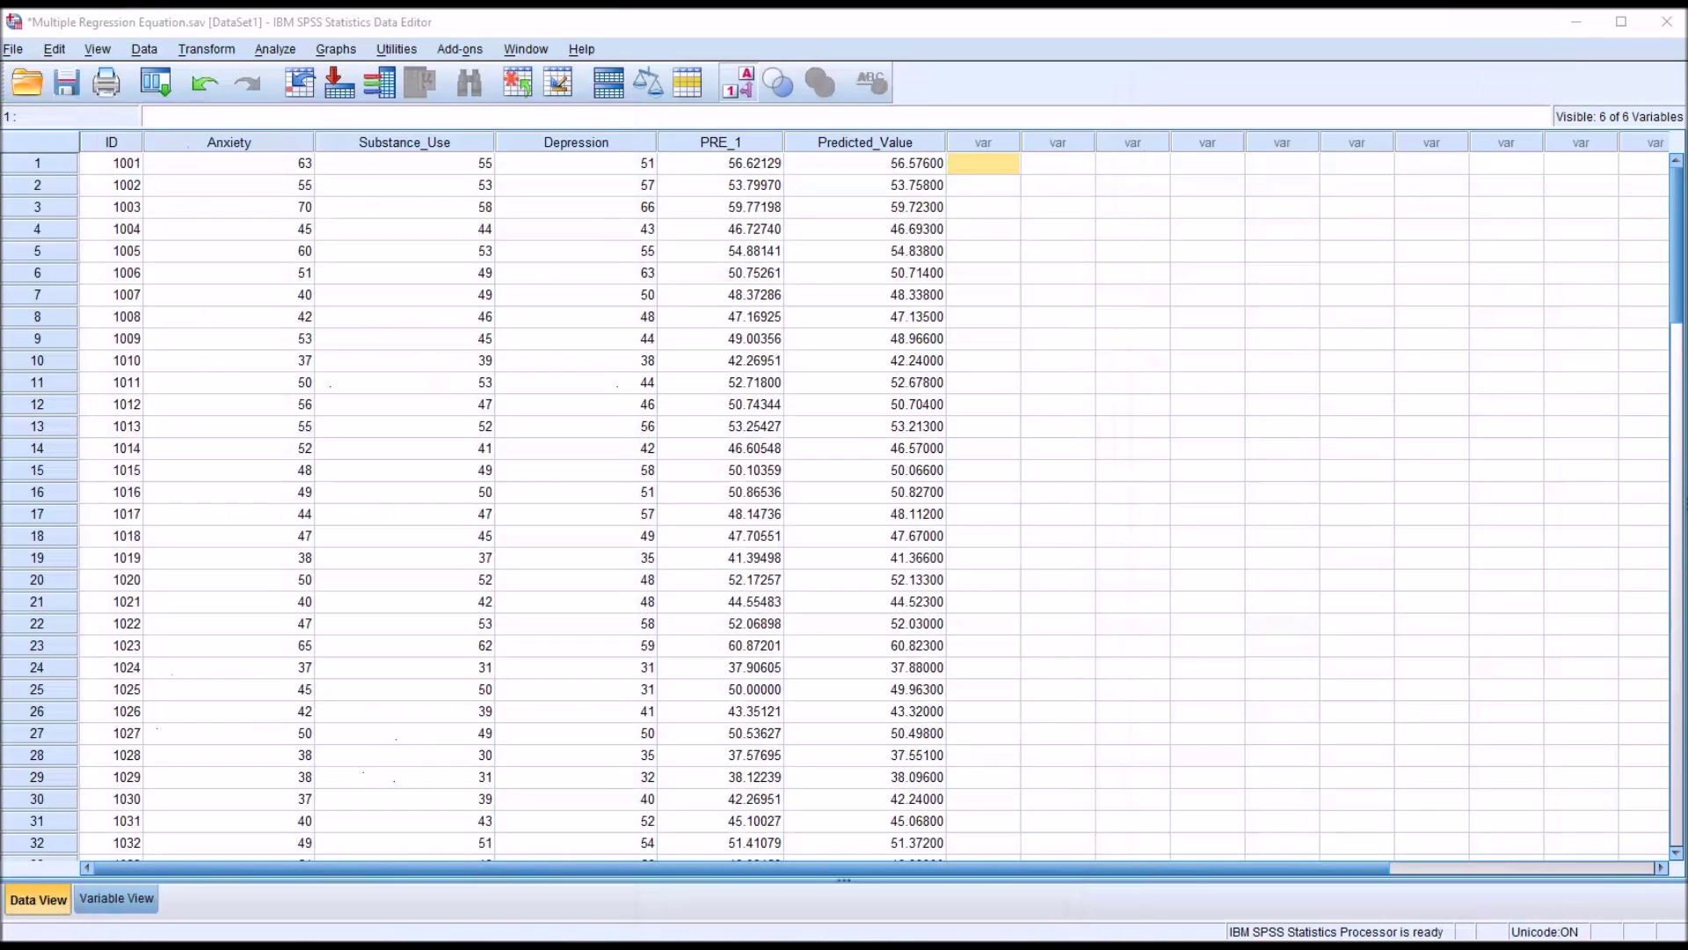
Run a two-tailed Pearson bivariate correlation on Depression, PRE_1 and Predicted_Value, flagging significant correlations.
left_click(274, 49)
mouse_move(424, 217)
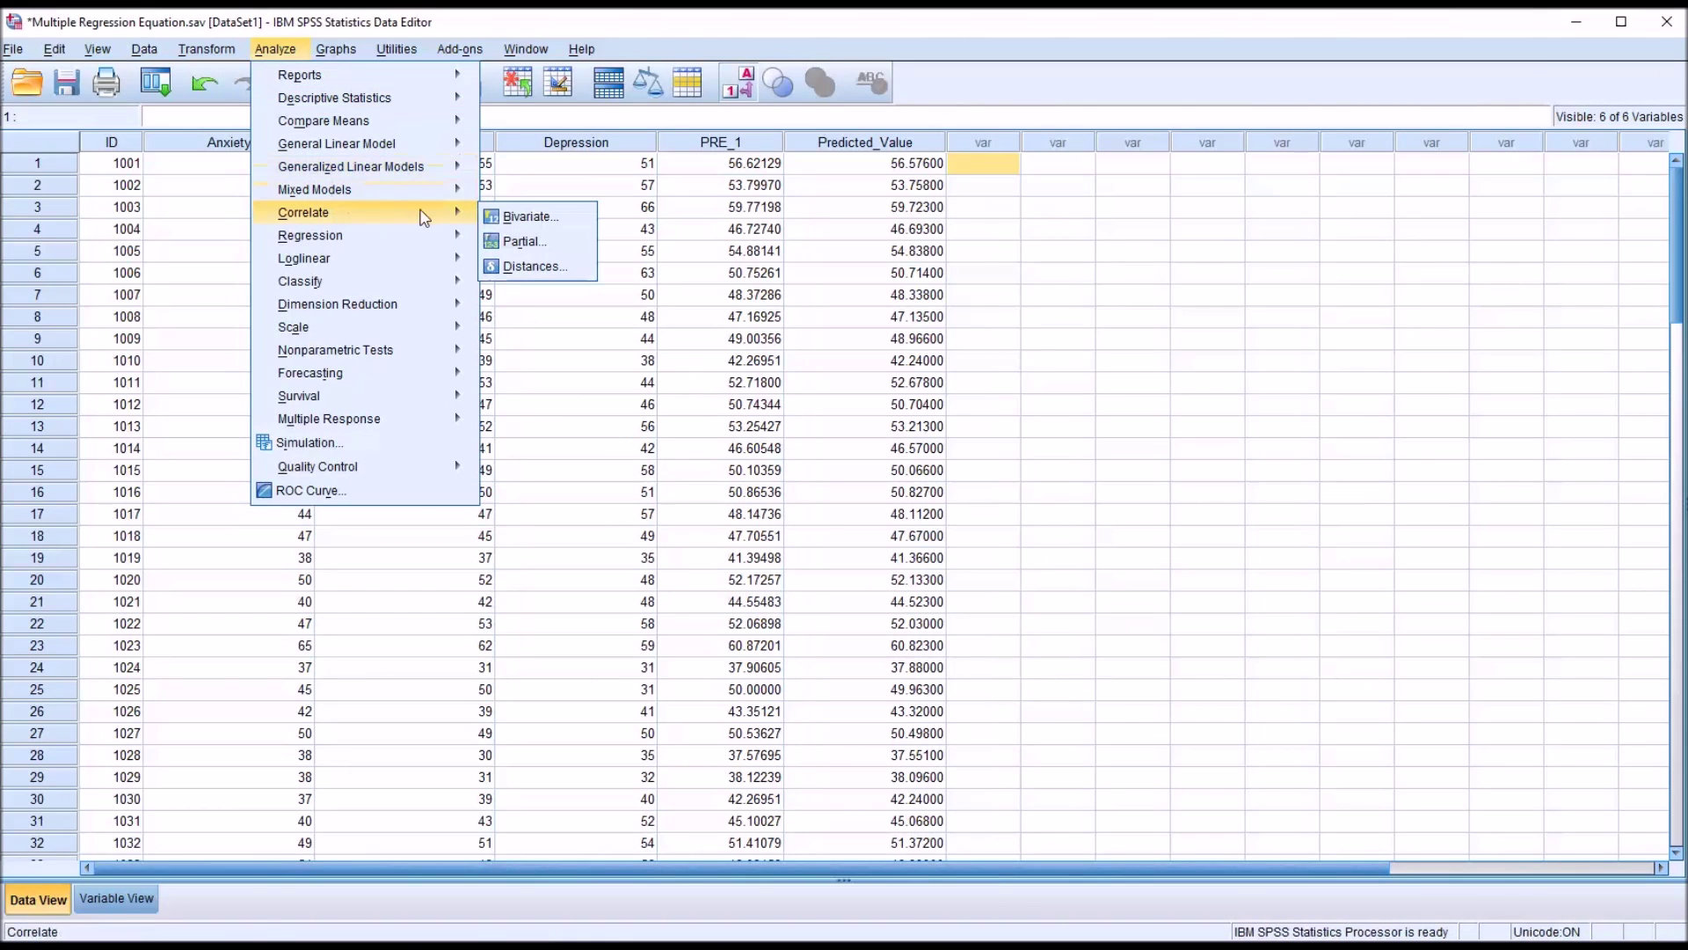
left_click(527, 216)
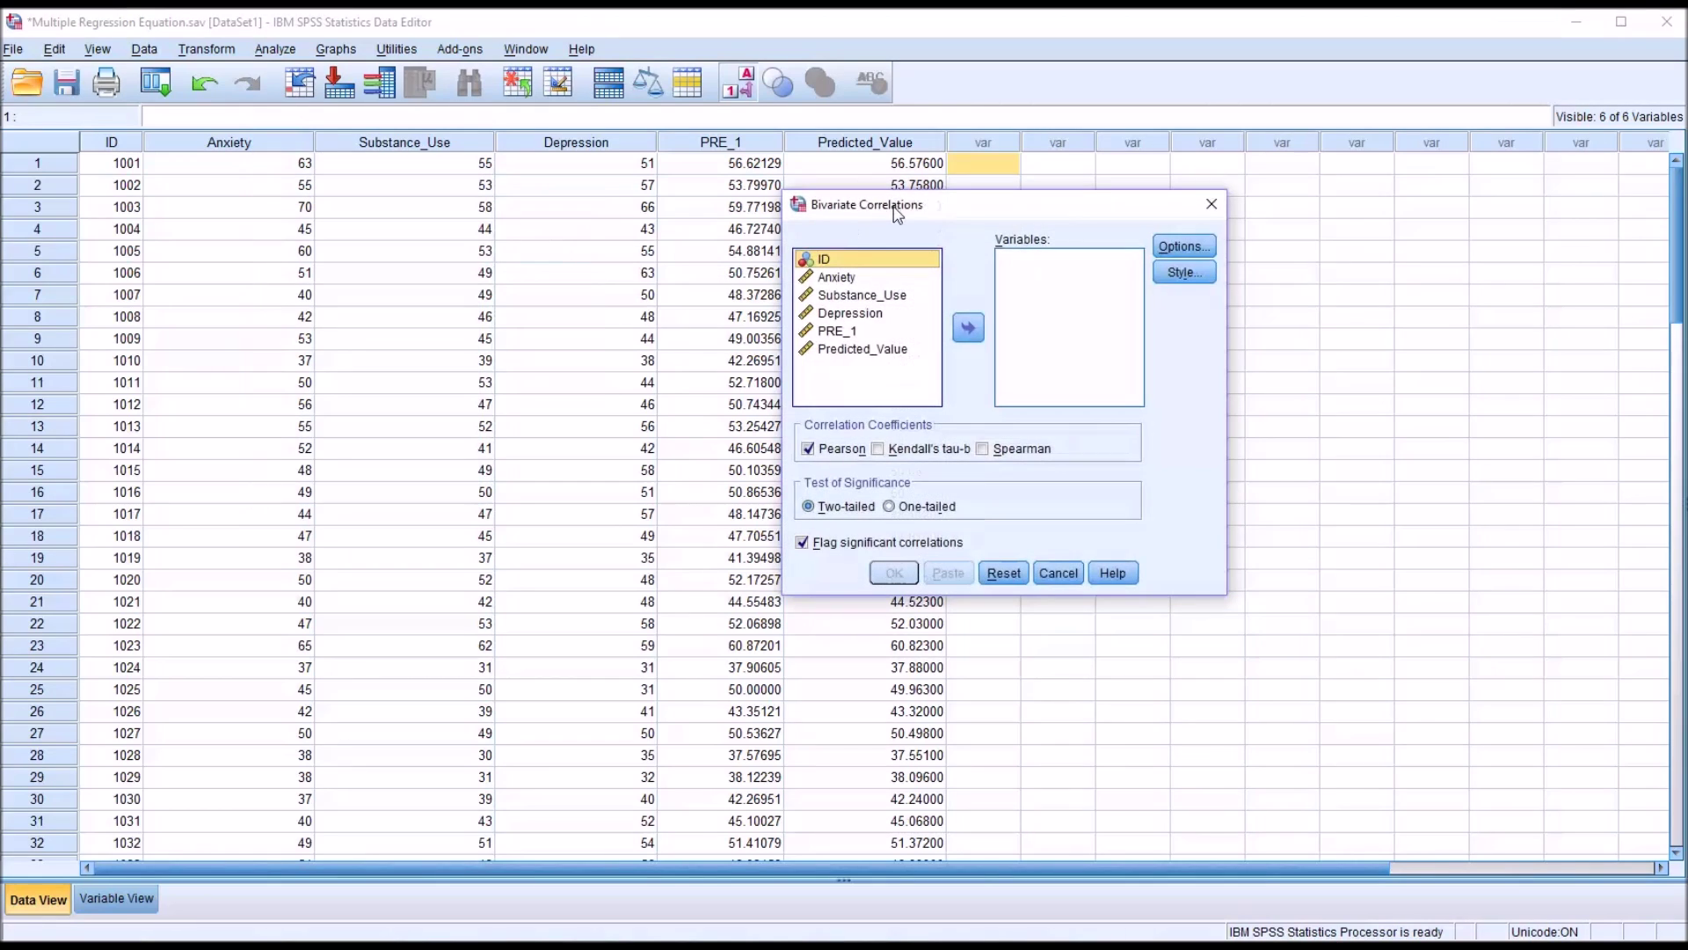
left_click_drag(897, 211, 1077, 328)
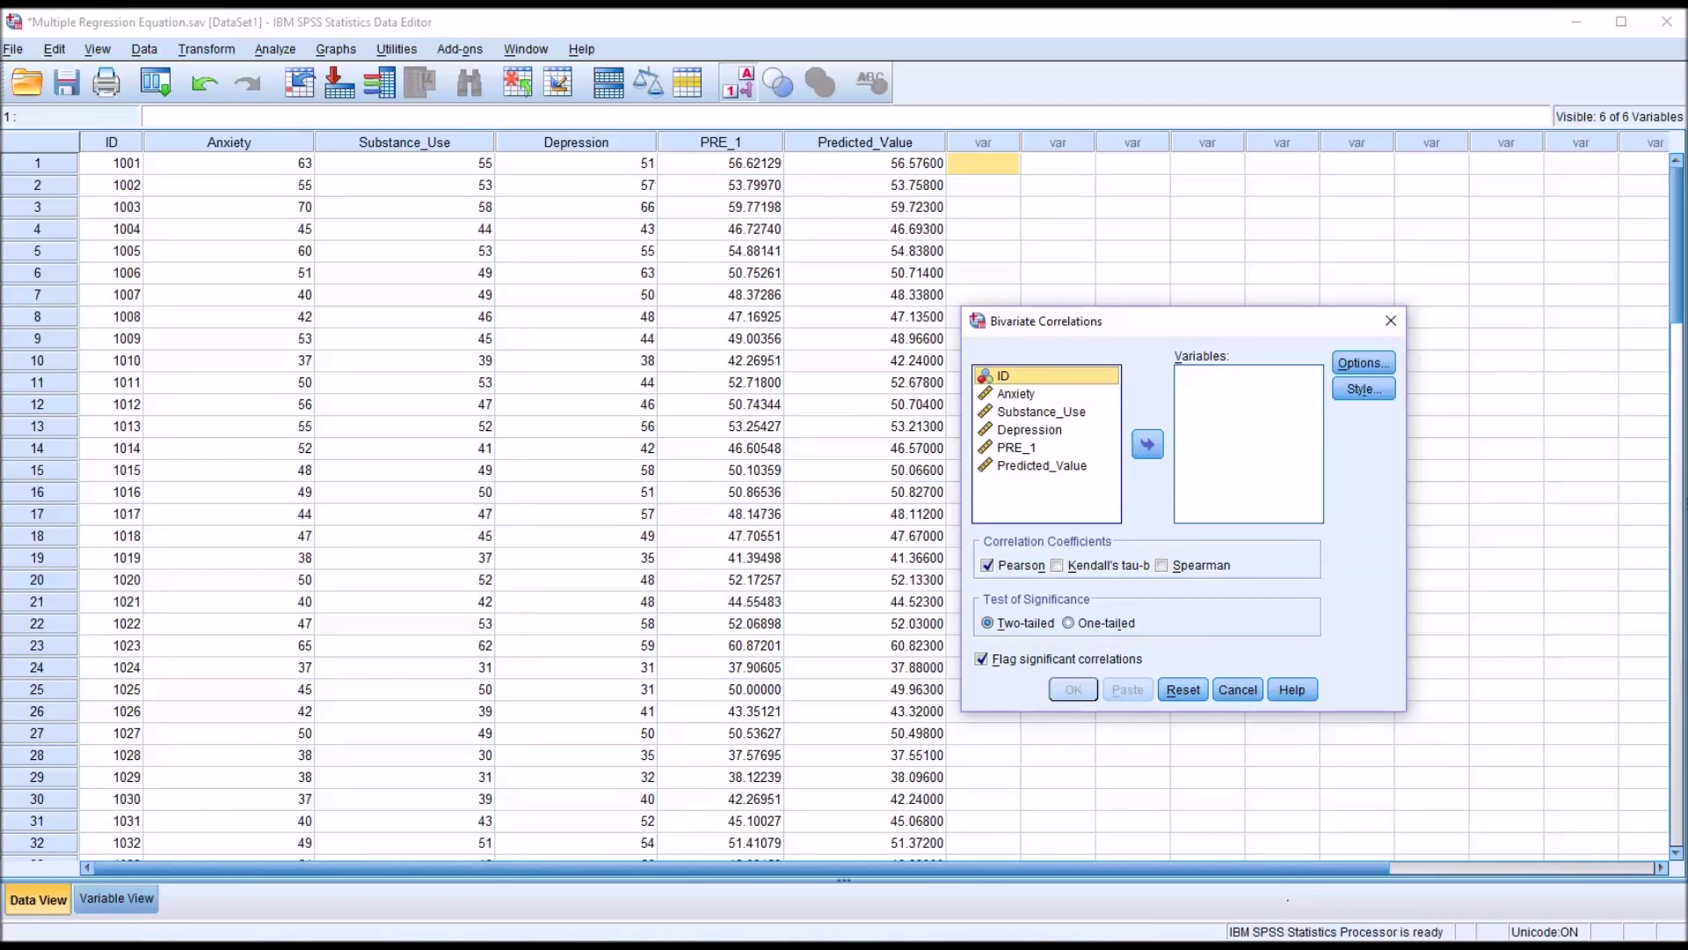
left_click_drag(1176, 330, 1165, 329)
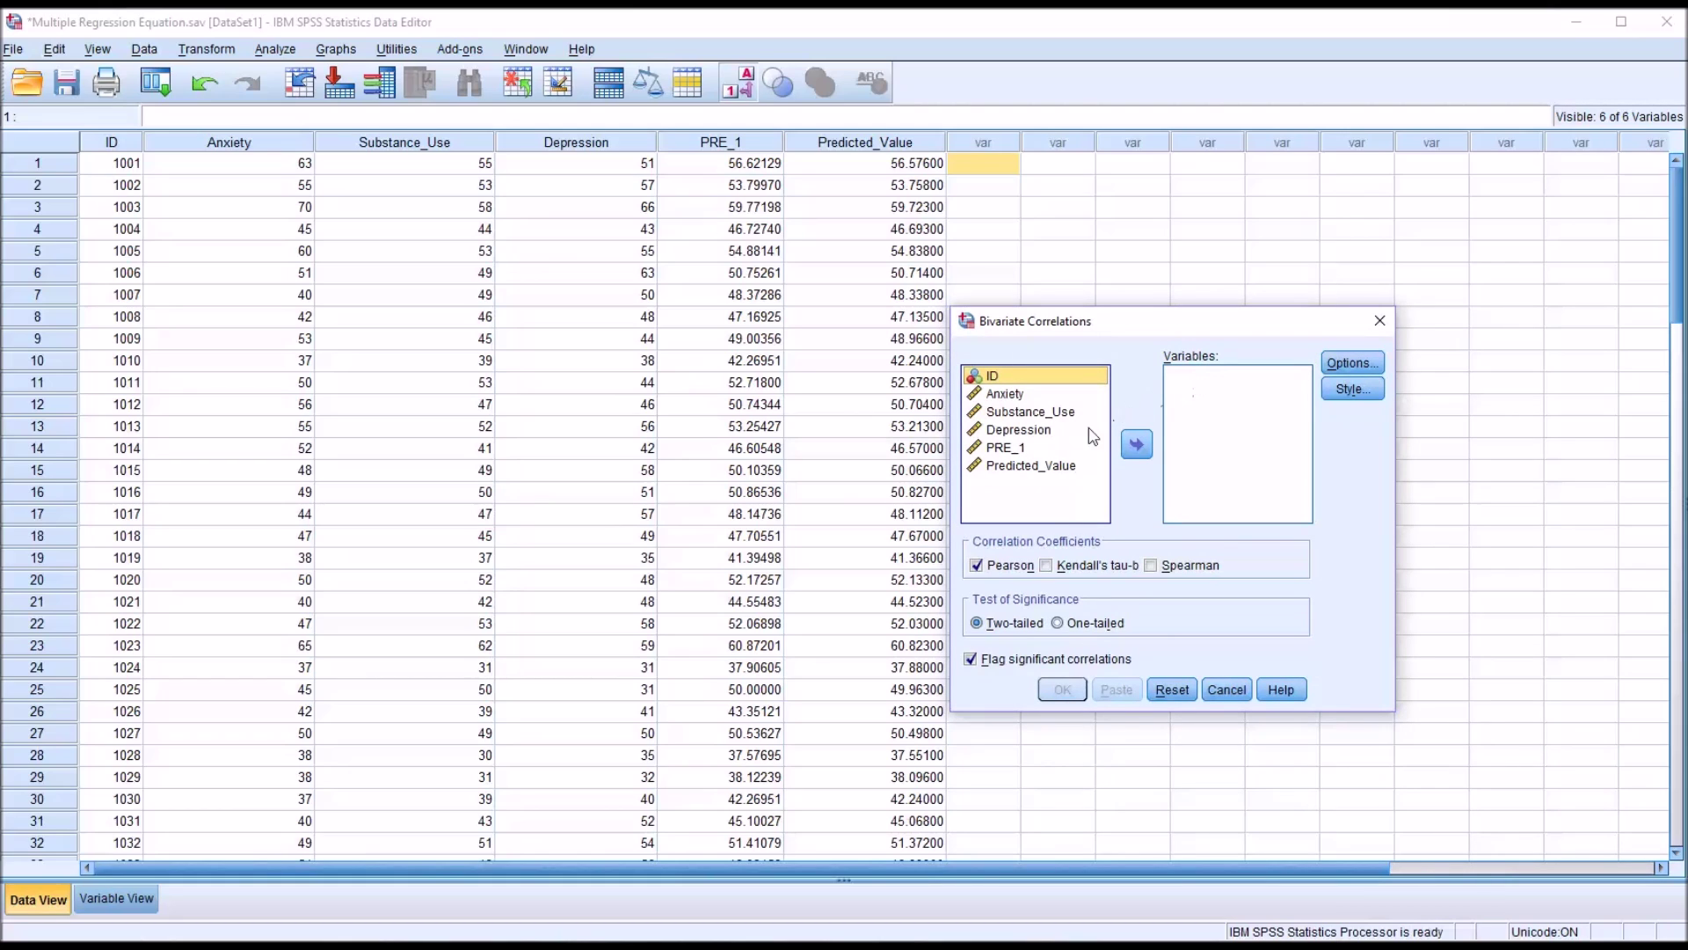
double_click(1016, 431)
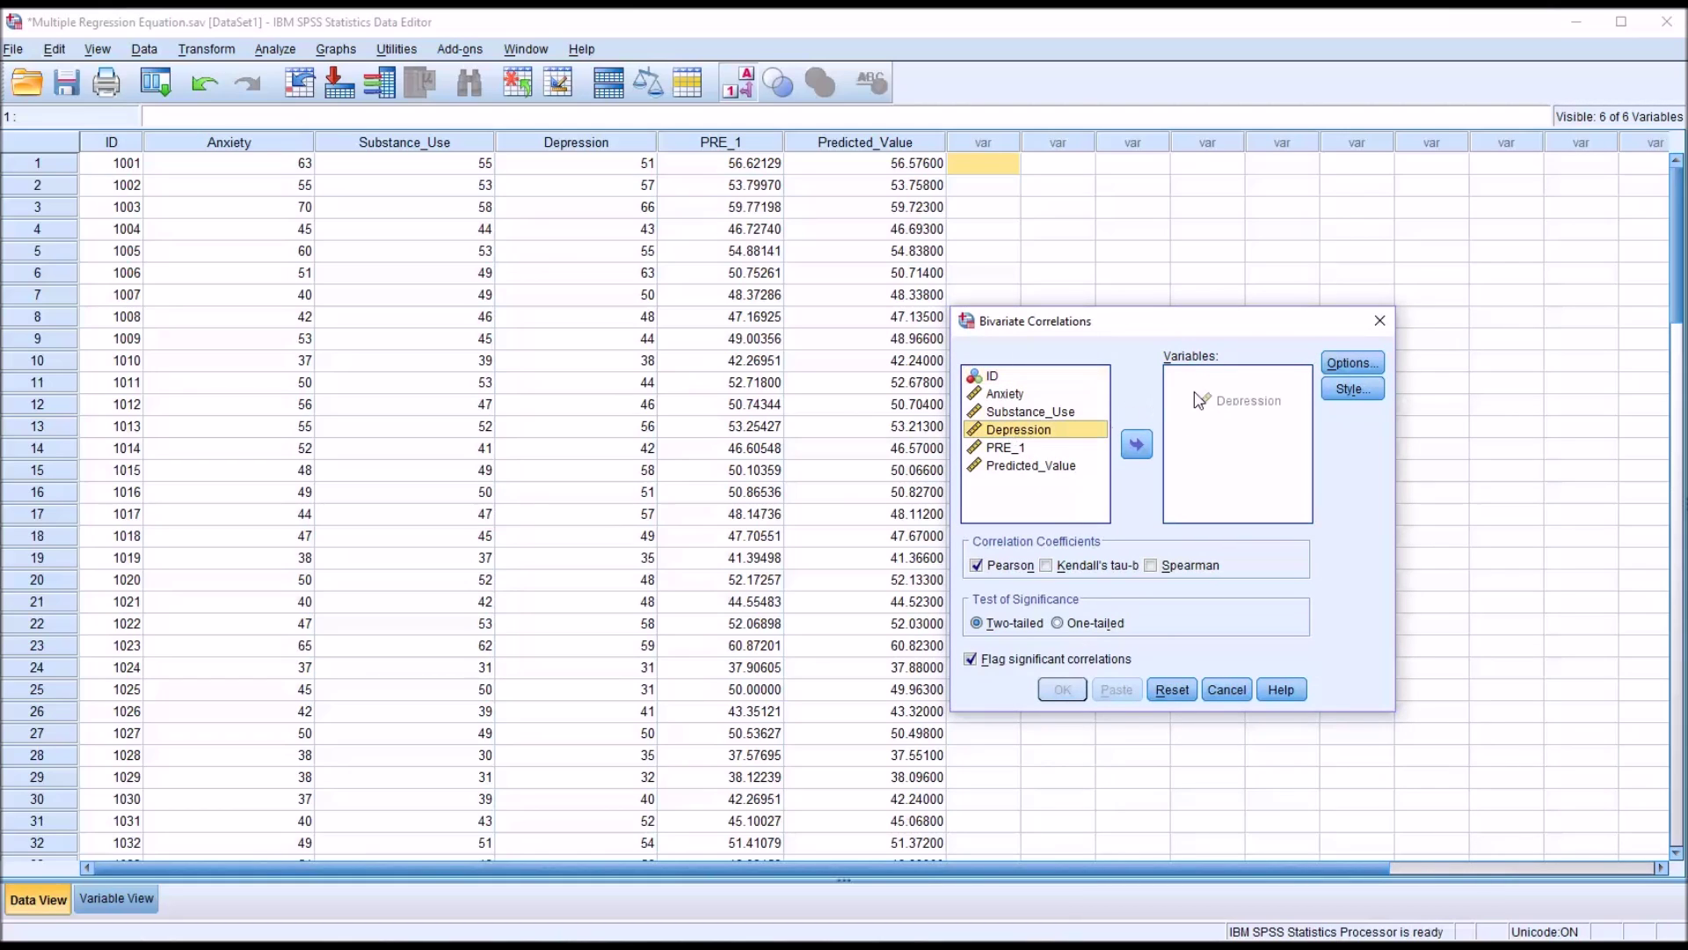
left_click_drag(1006, 434, 1187, 421)
left_click_drag(1015, 437, 1189, 432)
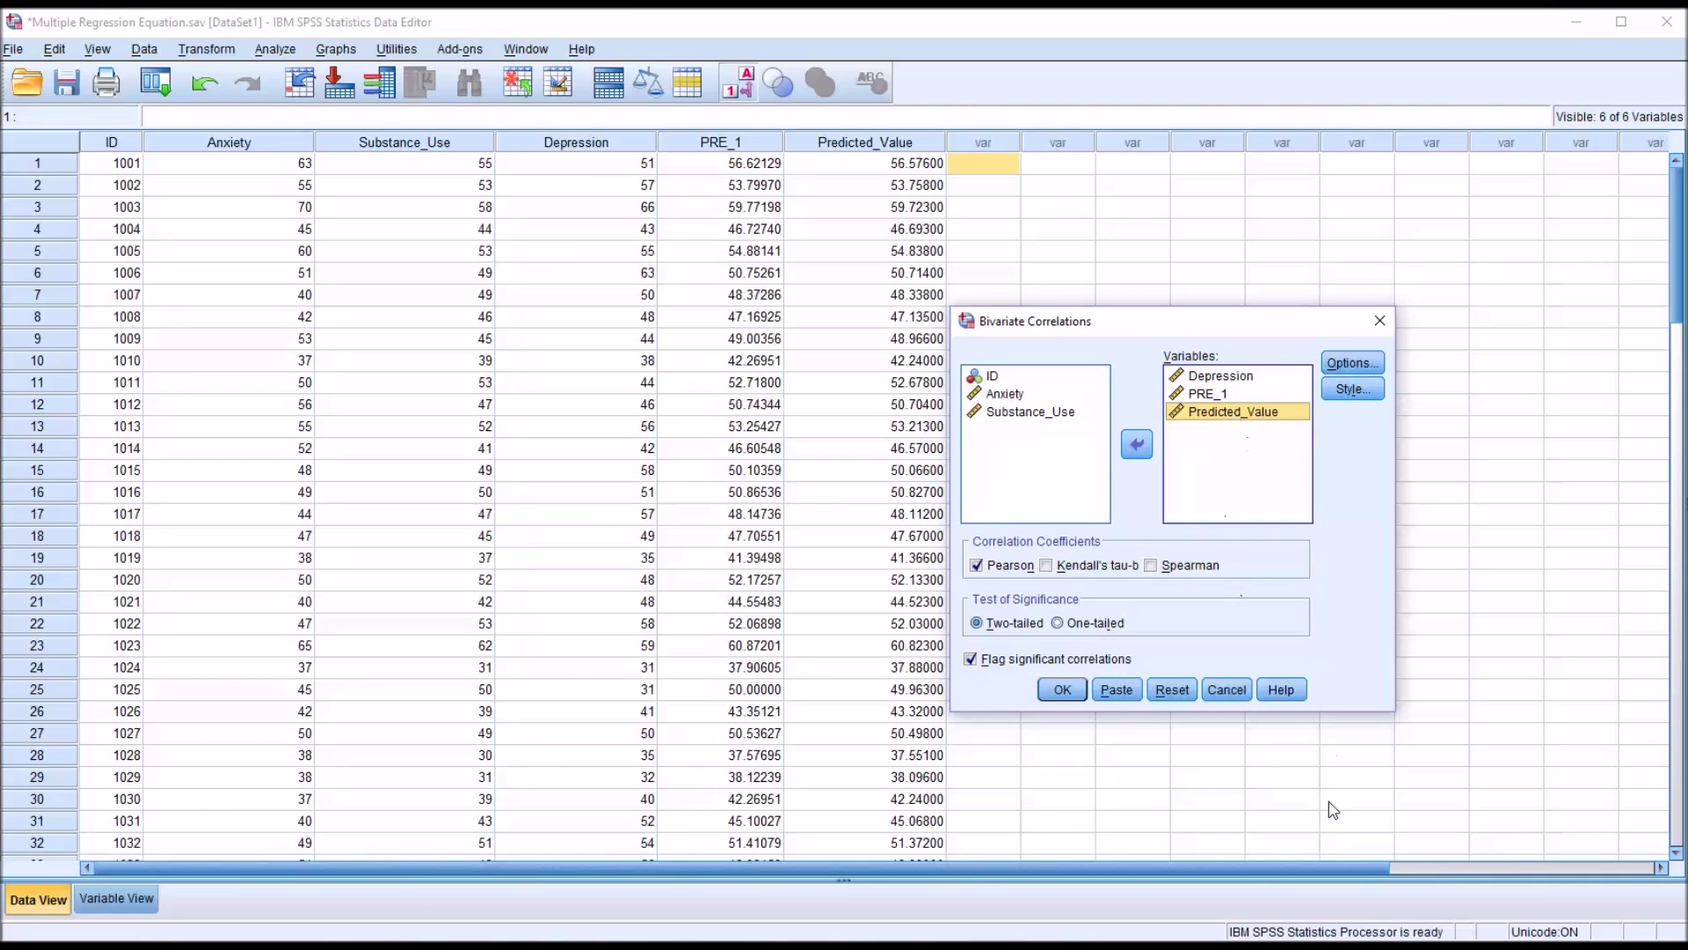
left_click(1064, 691)
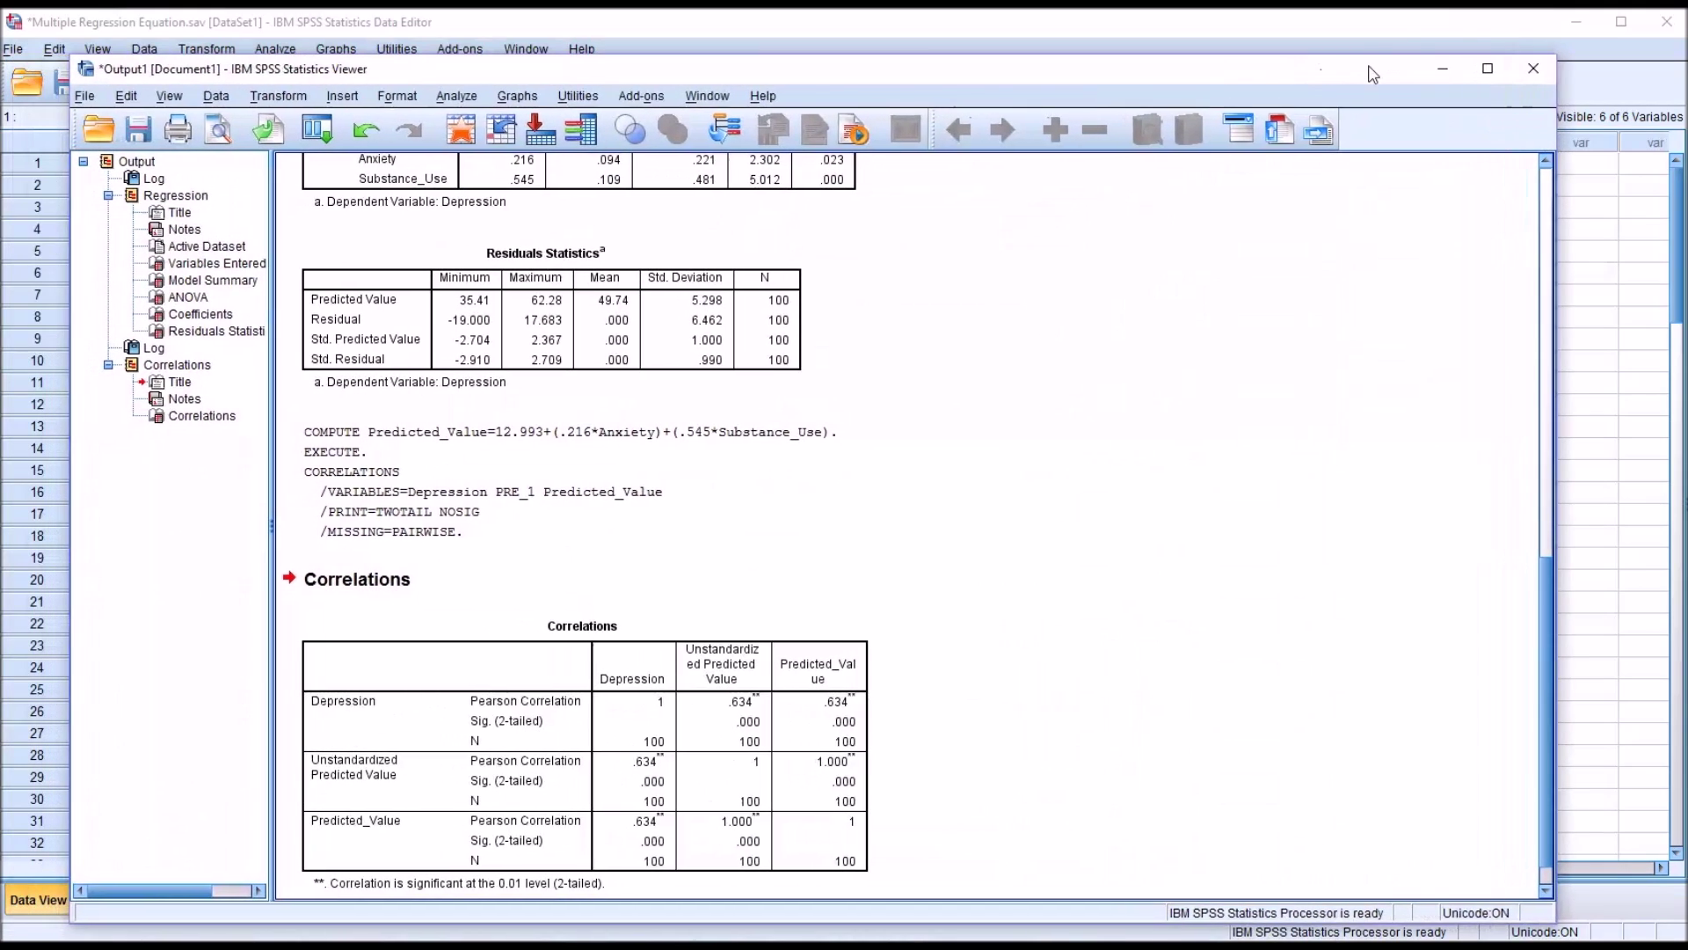
Examine the correlations of Depression with the Unstandardized Predicted Value and Predicted_Value in the Correlations table.
left_click_drag(1373, 73, 1412, 54)
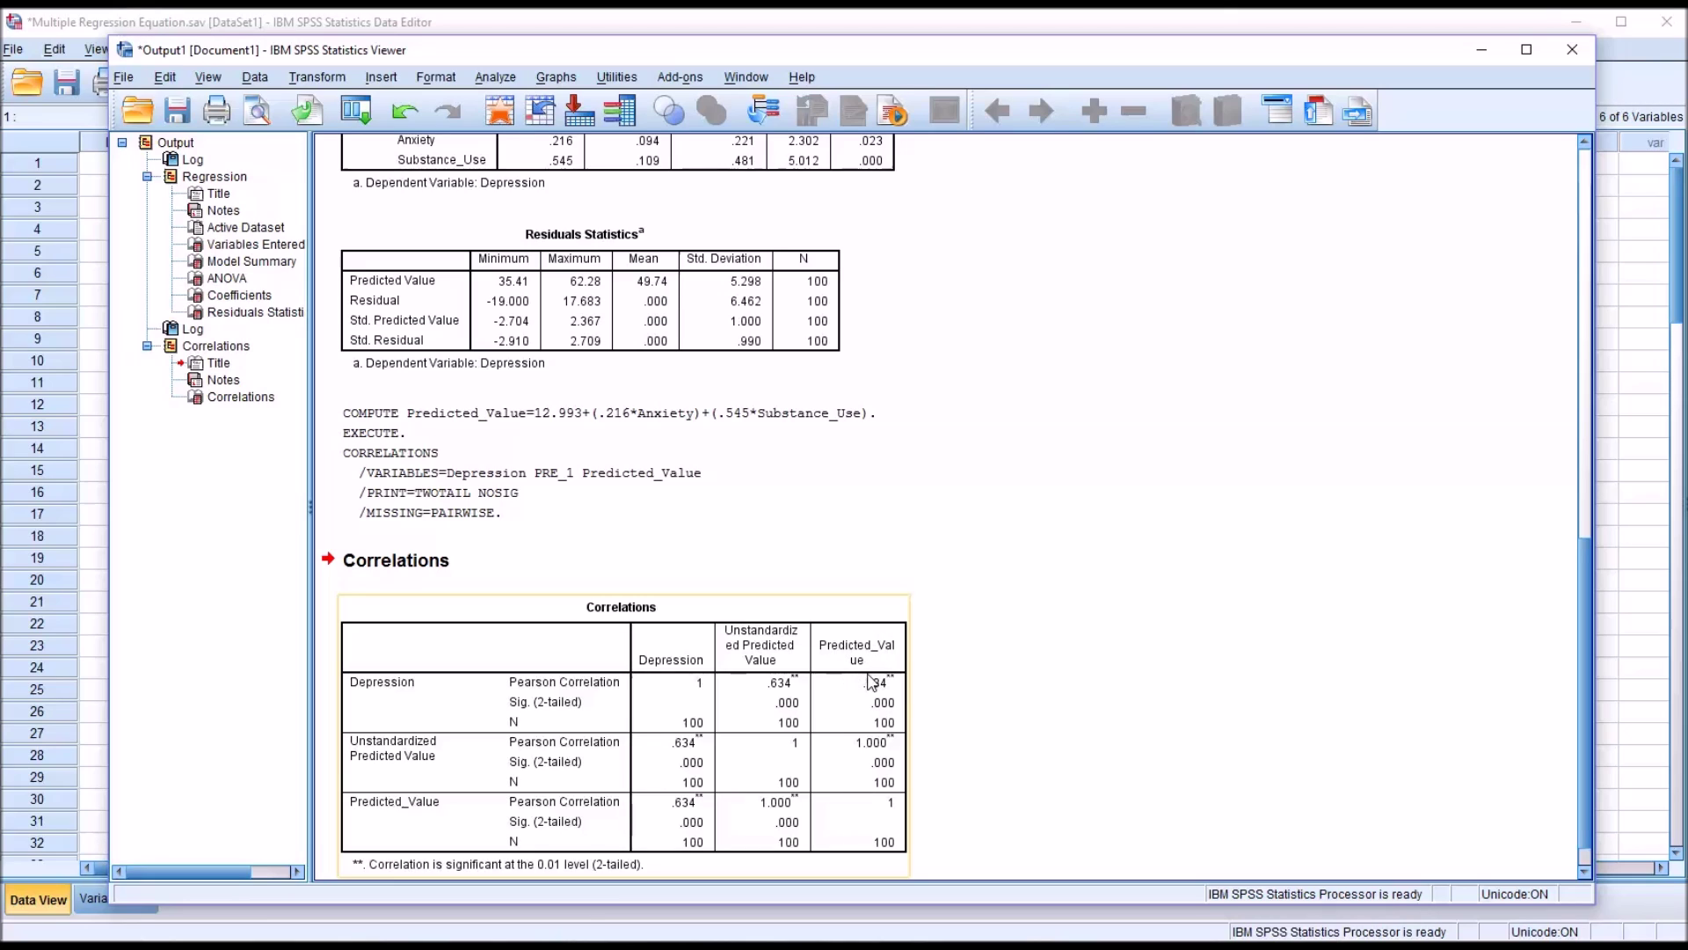
left_click(935, 683)
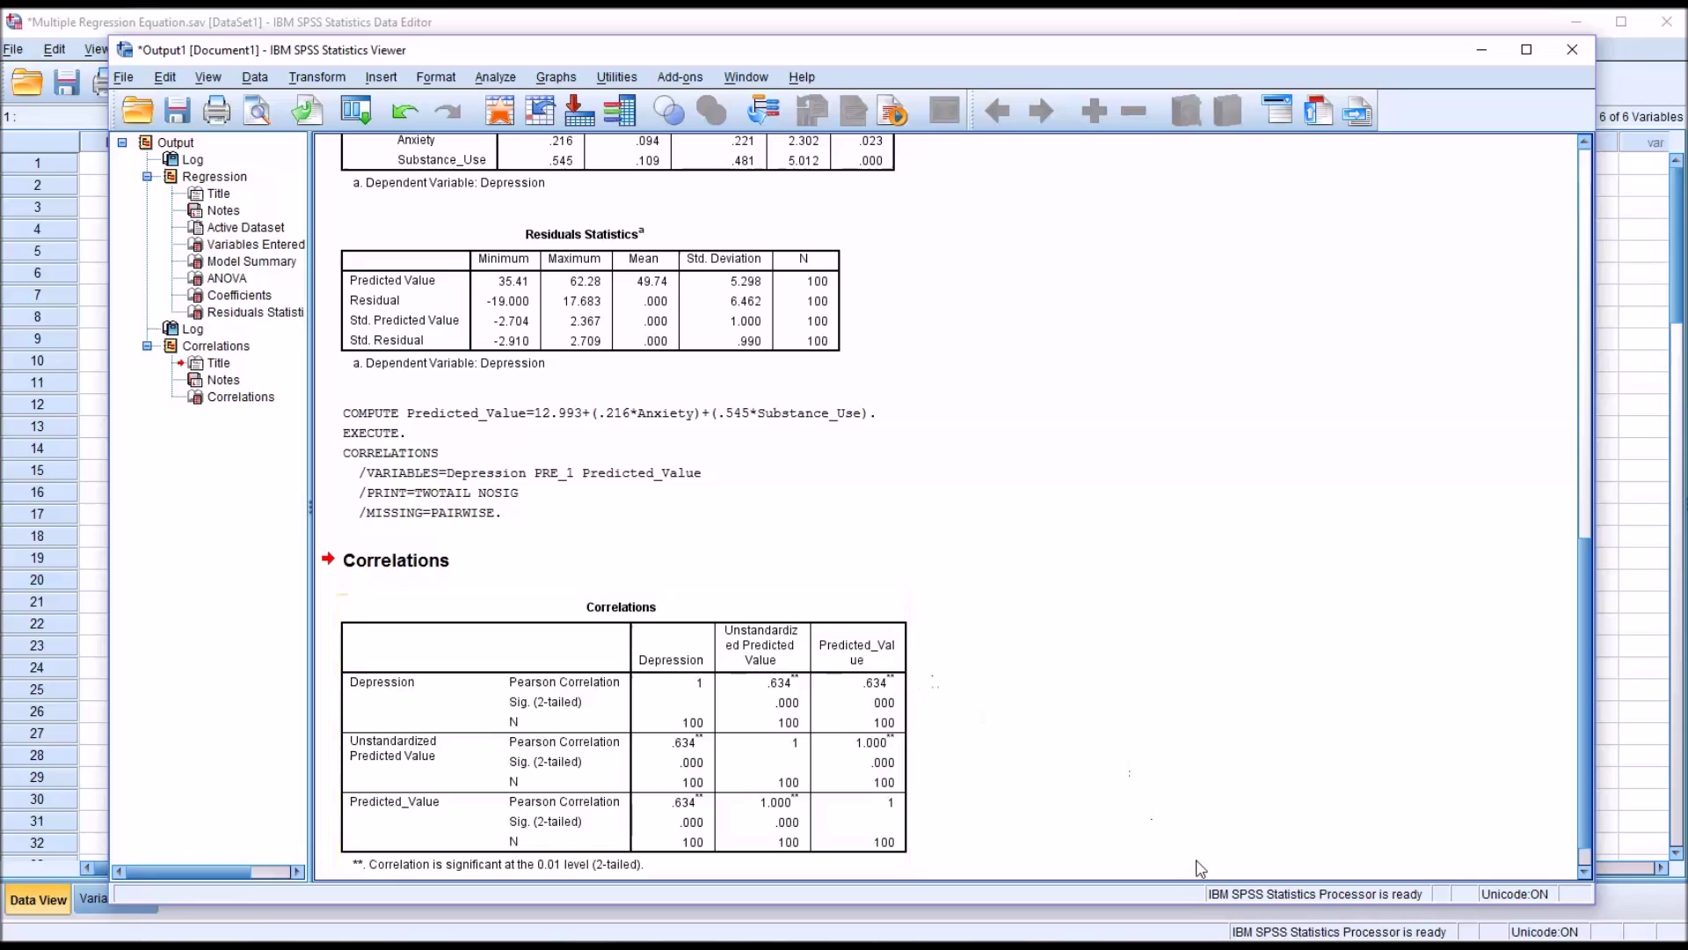
left_click(877, 690)
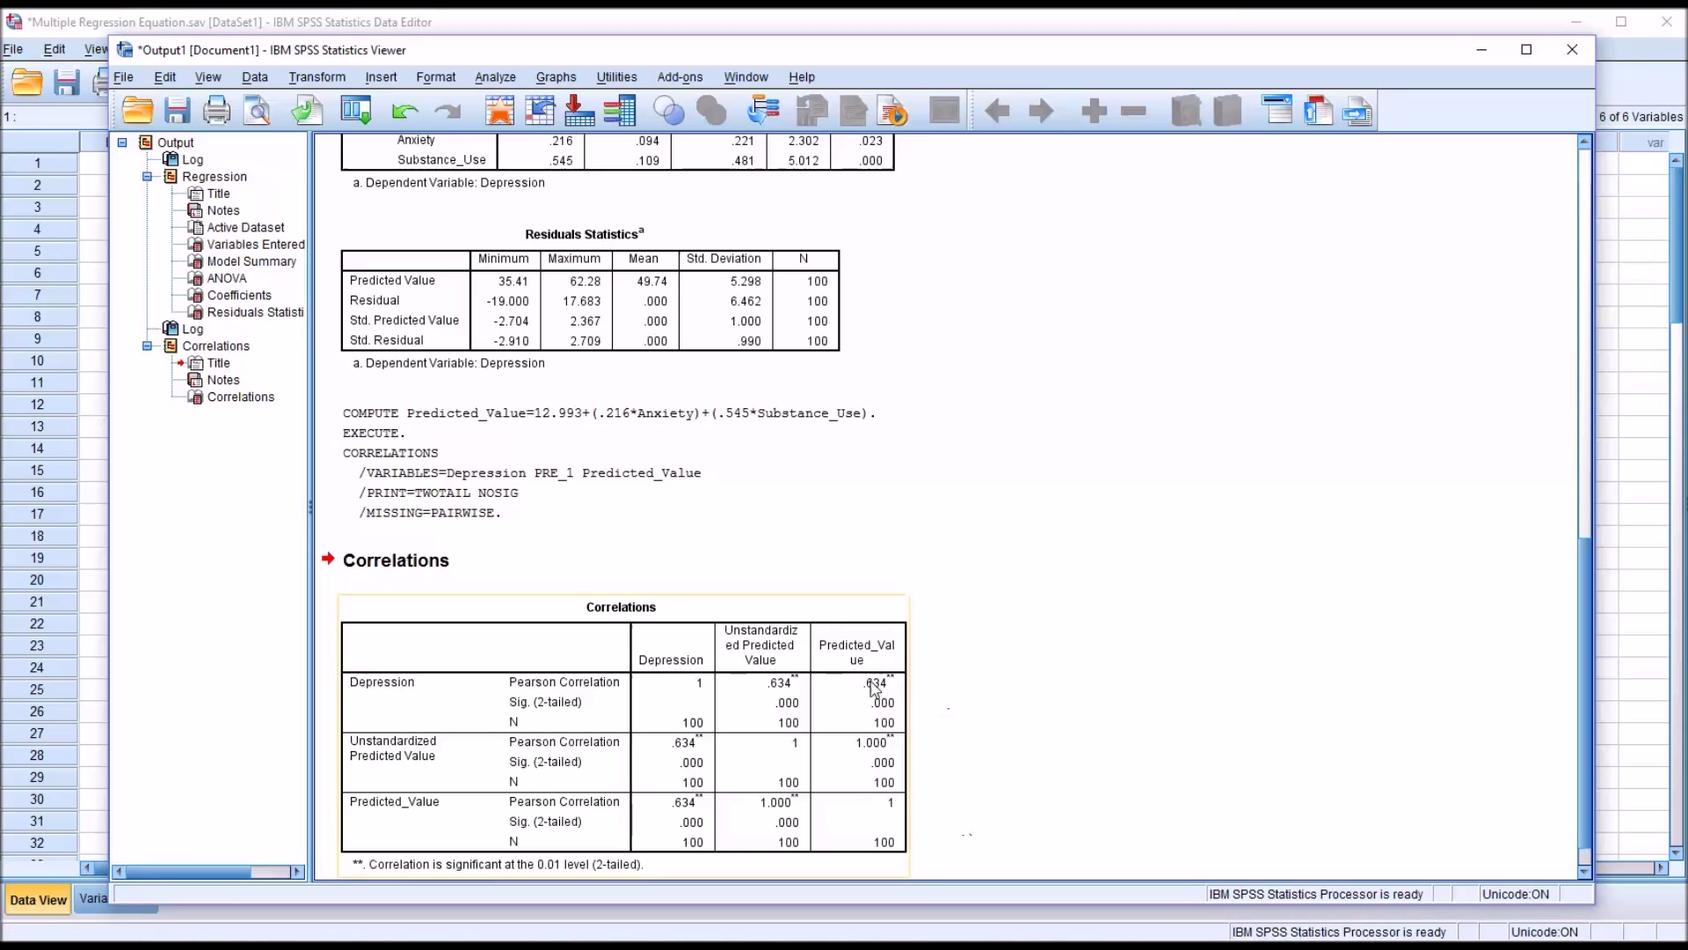
Check the multiple R in the regression's Model Summary table against the correlations between Depression and the predicted values.
left_click_drag(1586, 651, 1543, 438)
left_click(712, 545)
left_click(369, 295)
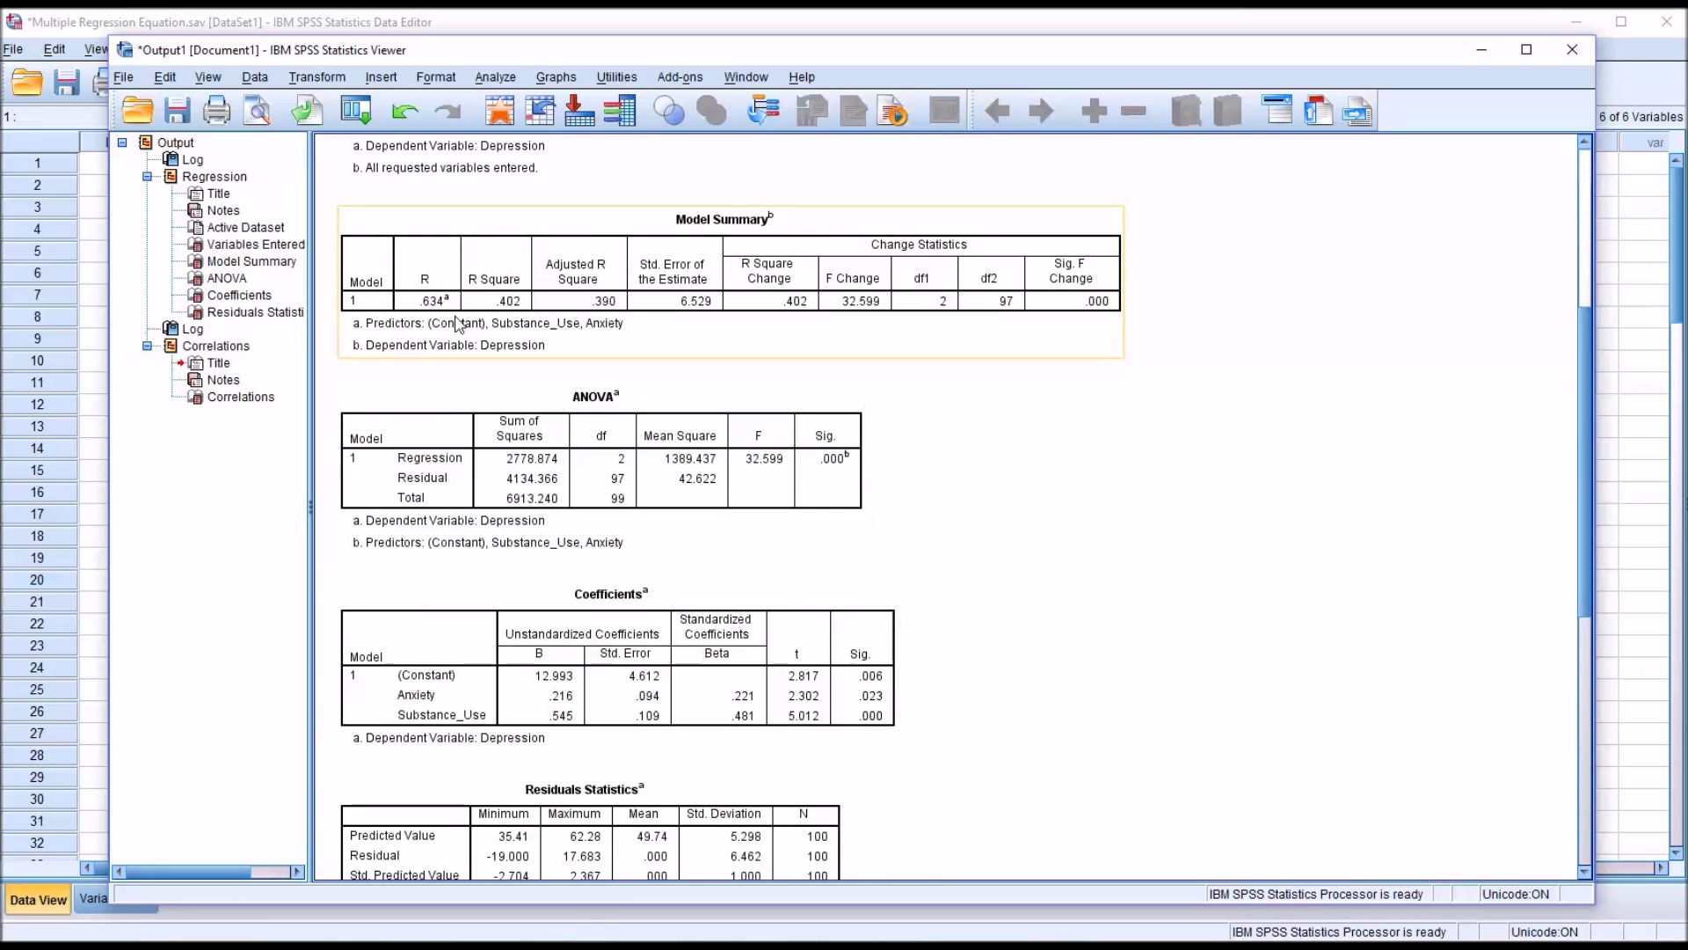
left_click(950, 563)
left_click(590, 446)
left_click(411, 316)
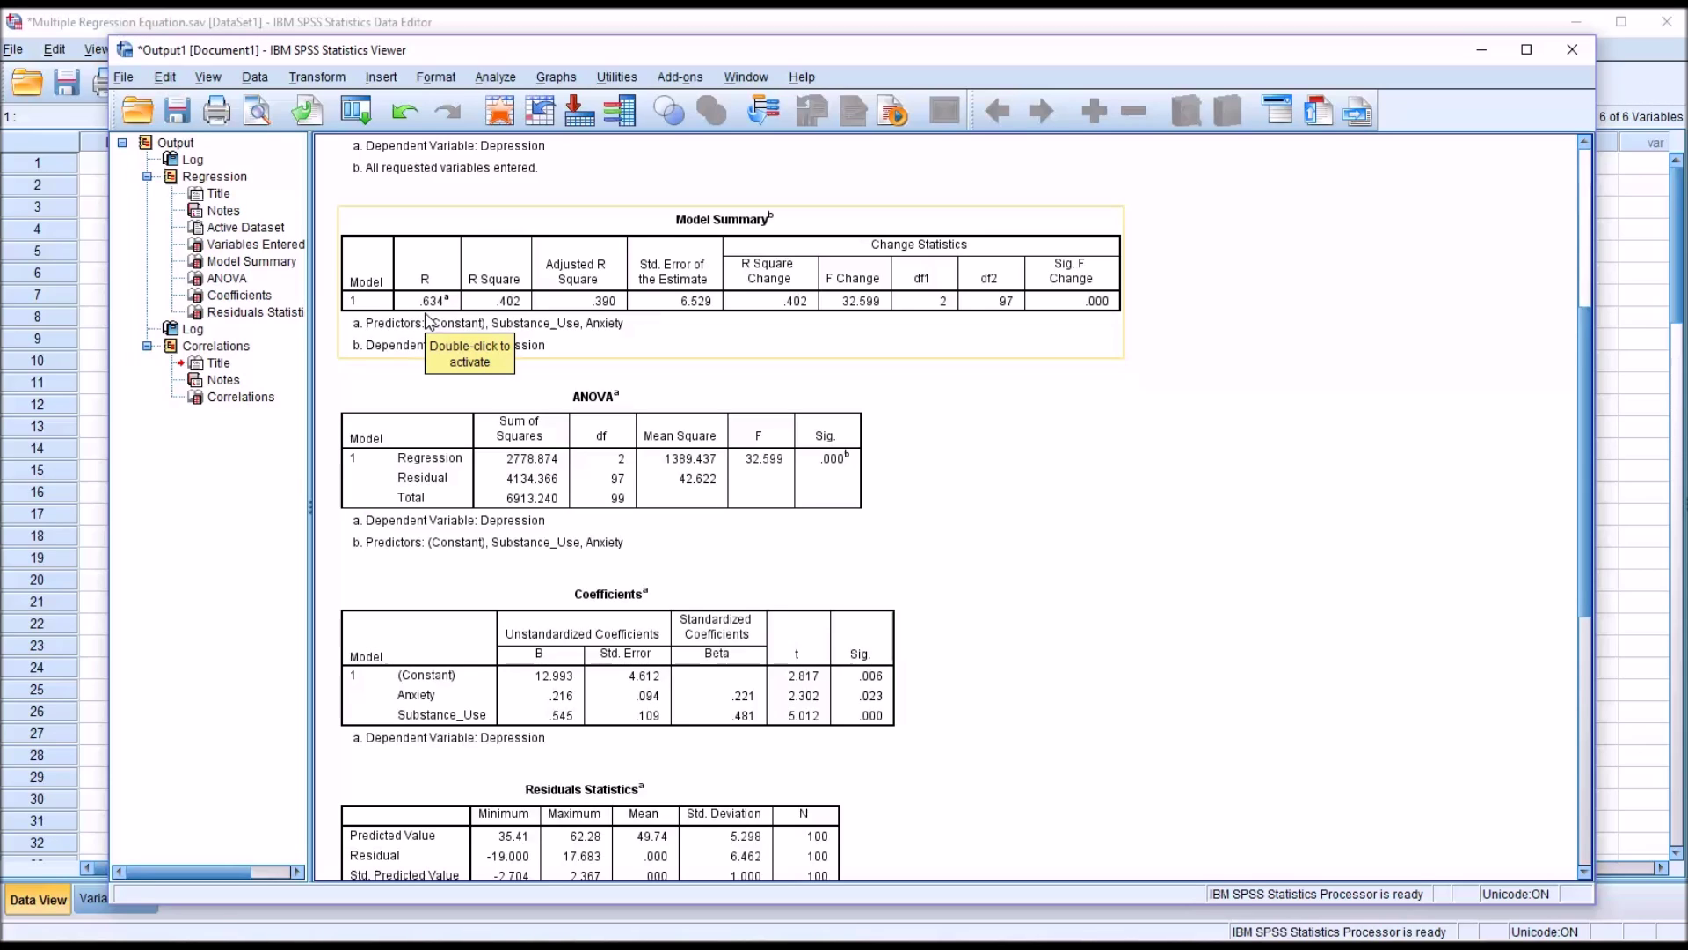
left_click(895, 368)
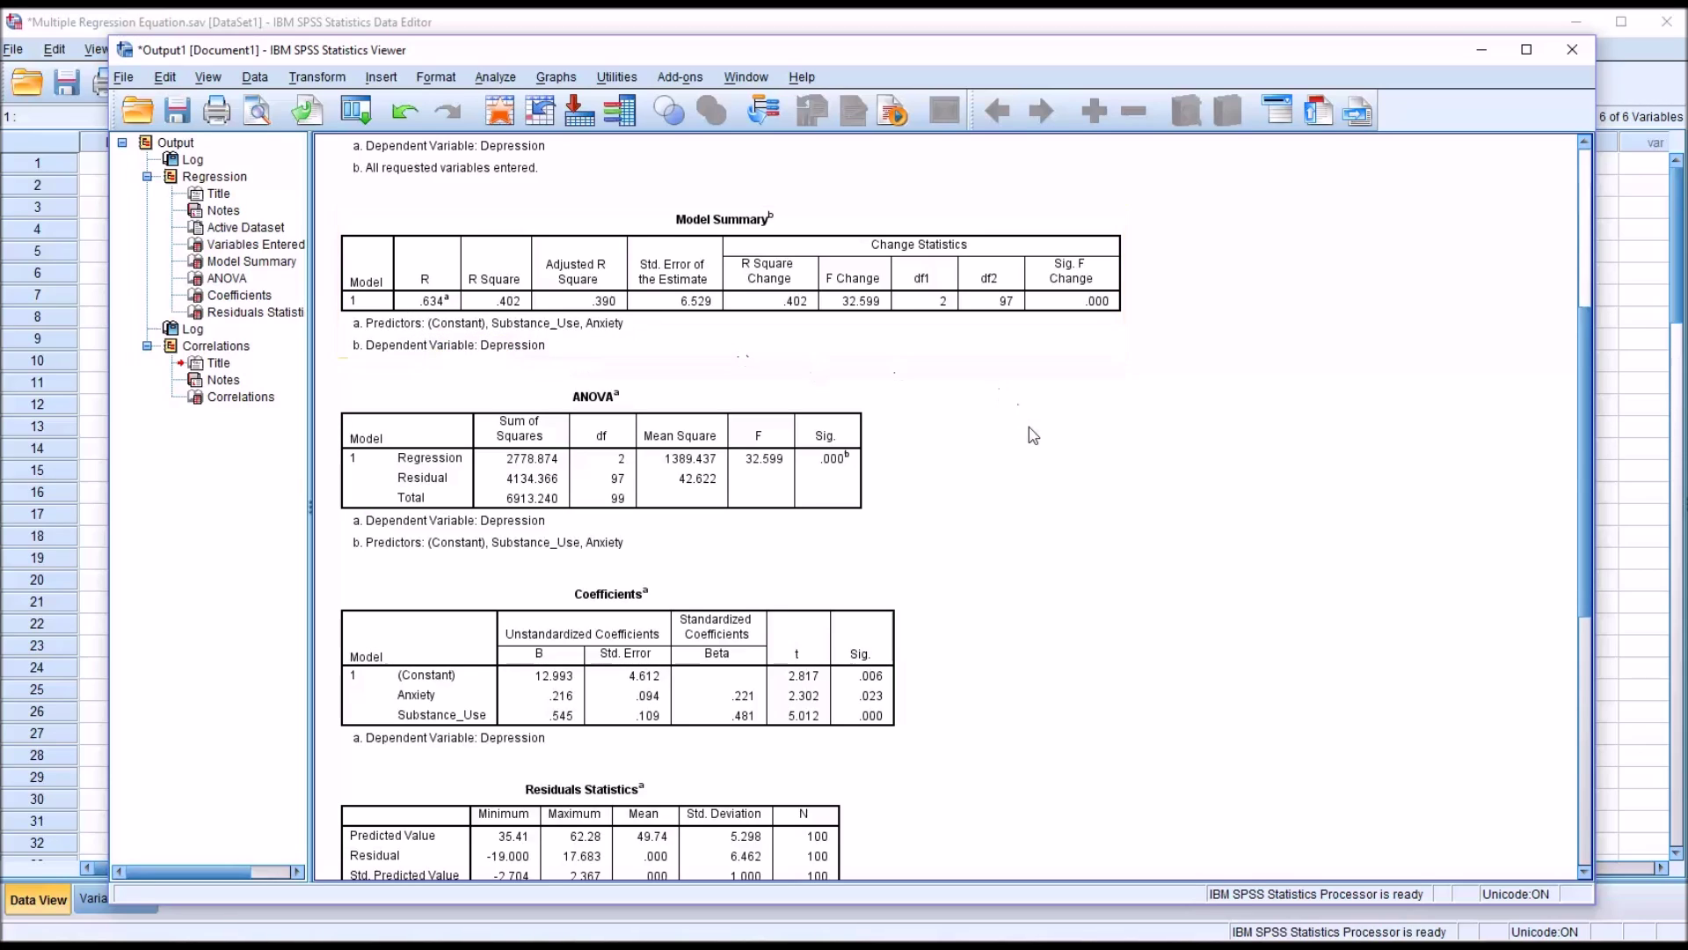